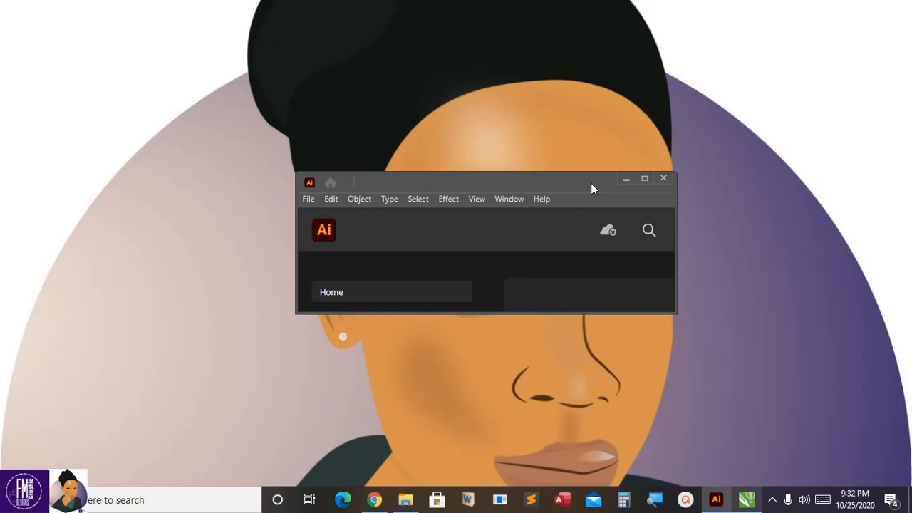
Step: Maximize the program window and start setting up a new document
left_click(644, 178)
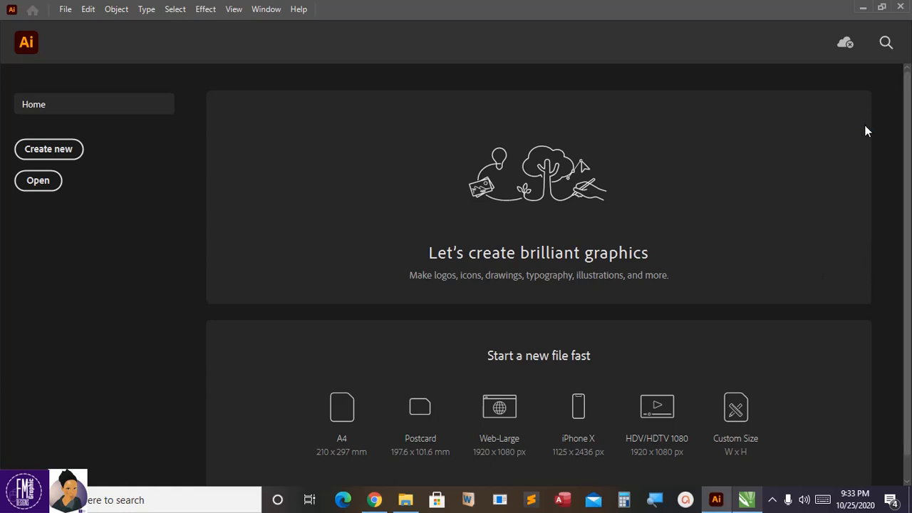
left_click(67, 11)
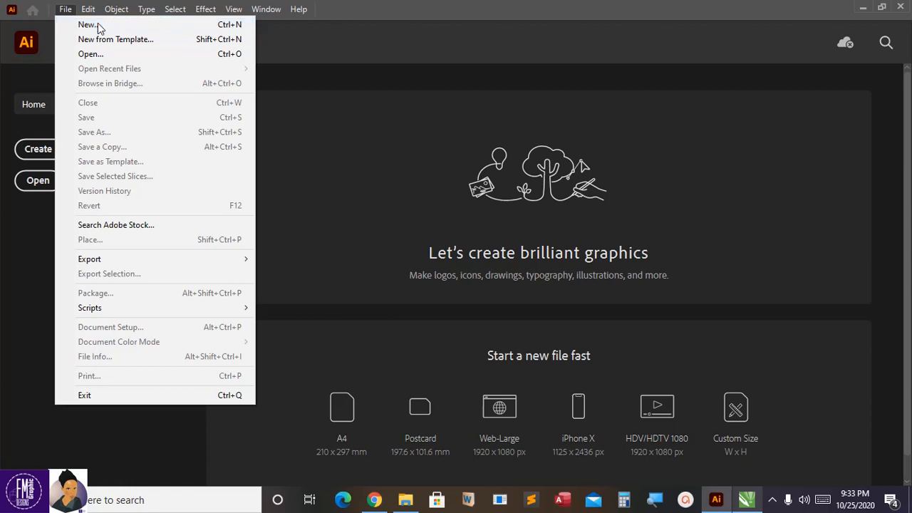
left_click(99, 25)
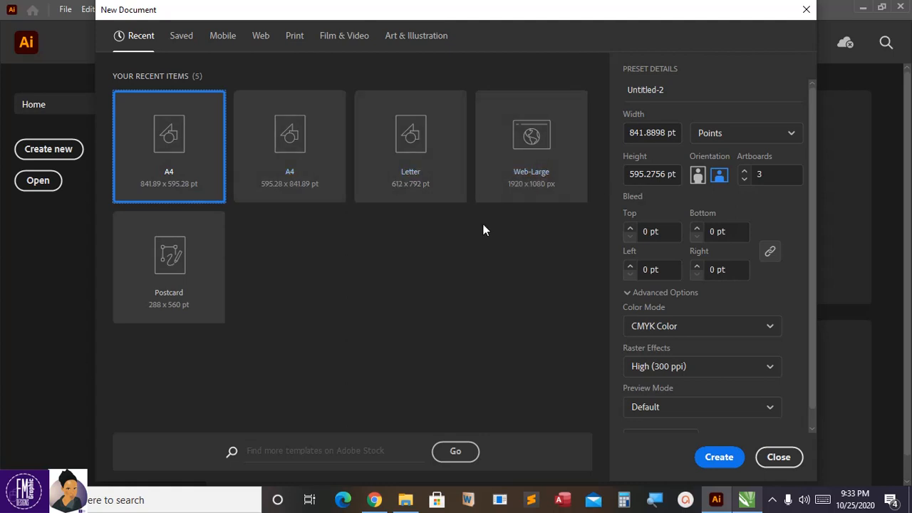
Step: Examine the Saved, Mobile, Web, Print, Film & Video and Art & Illustration document presets and return to the recent items
left_click(187, 39)
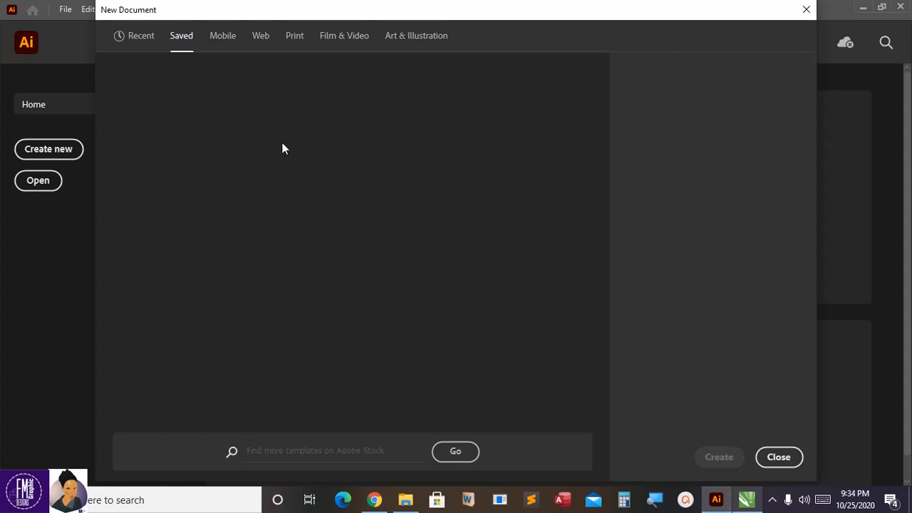
left_click(233, 39)
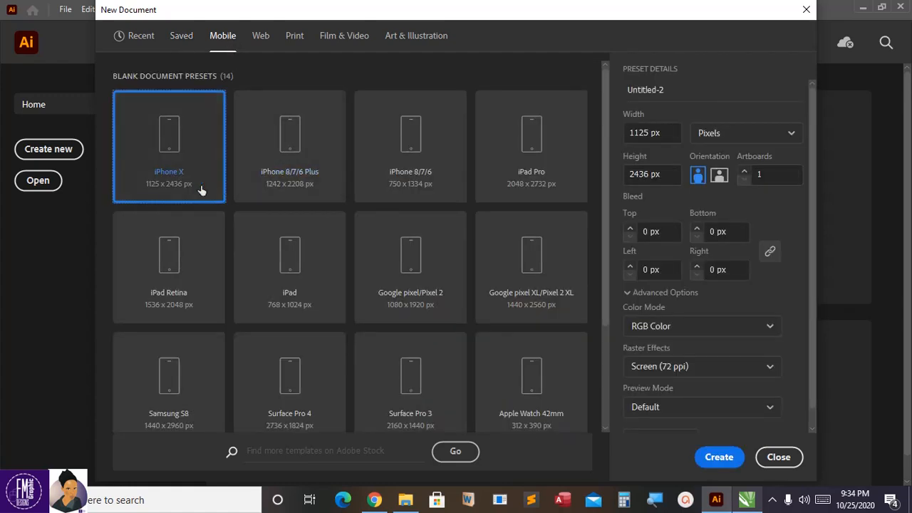
scroll(441, 218, "down", 2)
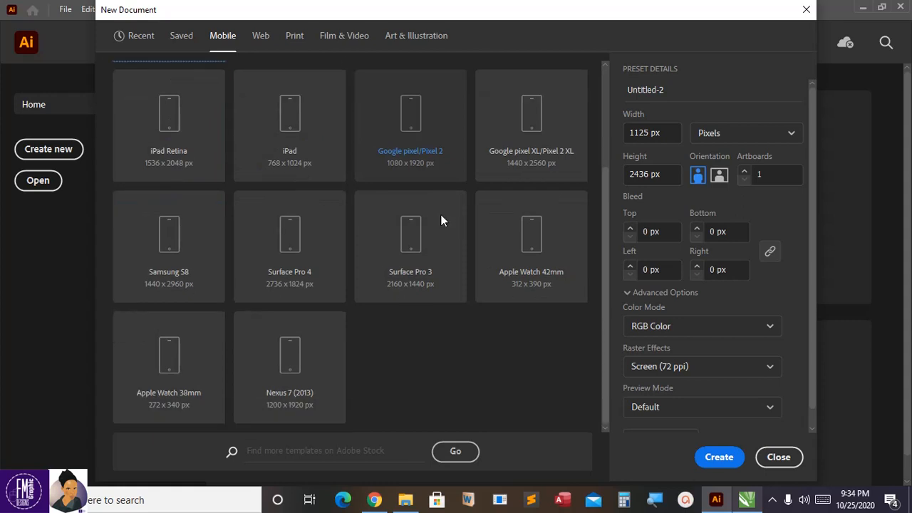
scroll(432, 217, "up", 2)
scroll(432, 213, "up", 1)
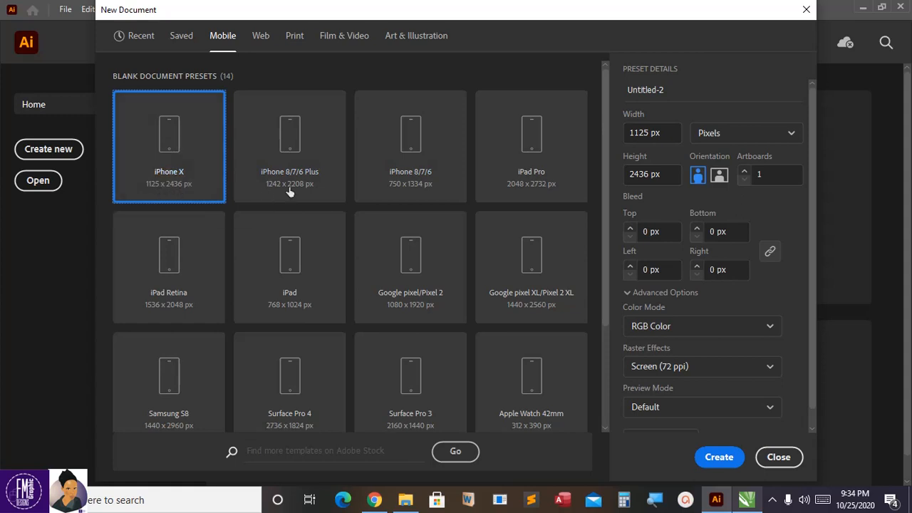
left_click(260, 37)
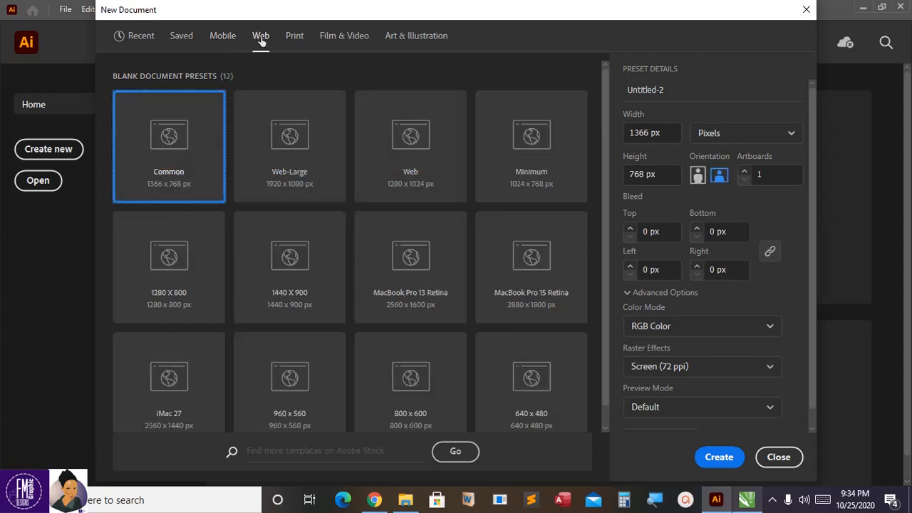
scroll(376, 205, "down", 1)
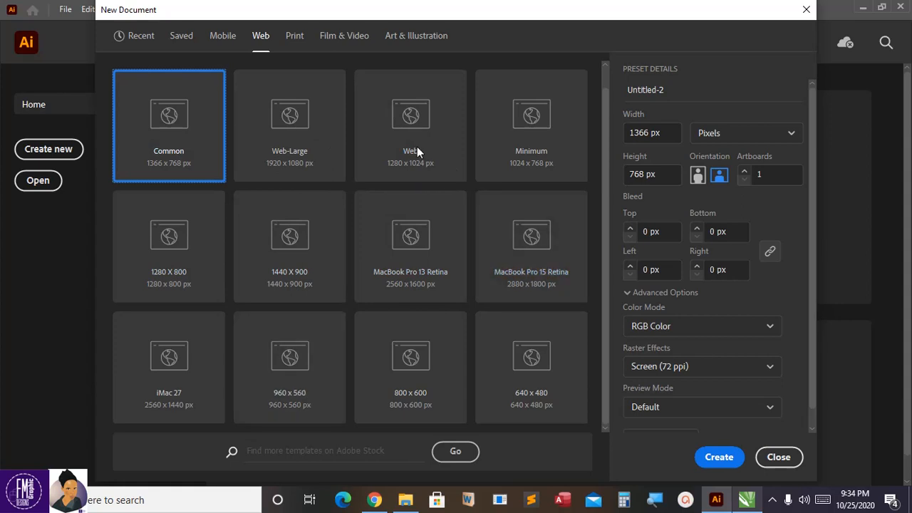
left_click(294, 37)
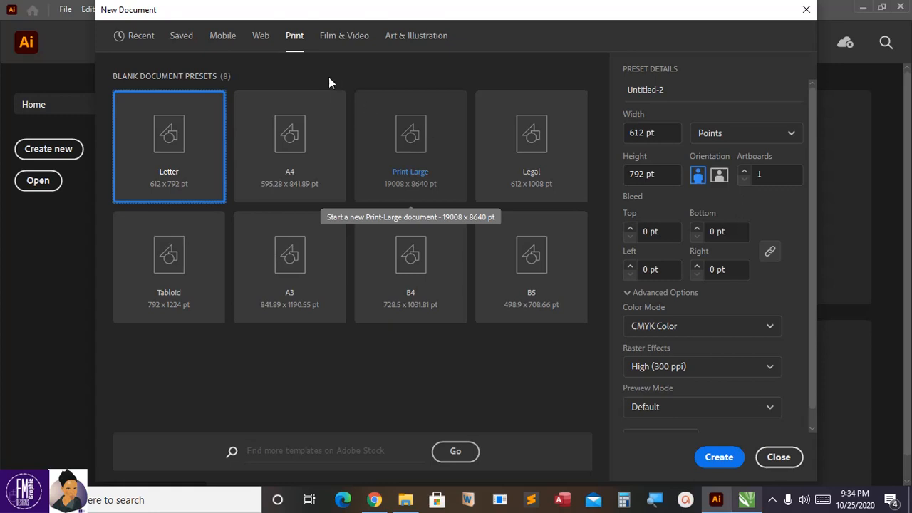
left_click(351, 43)
scroll(416, 242, "down", 3)
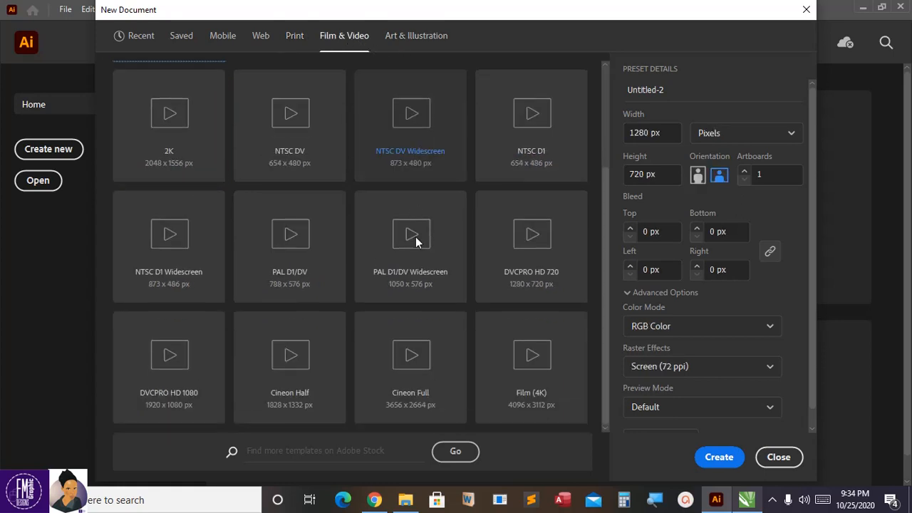
scroll(416, 236, "up", 3)
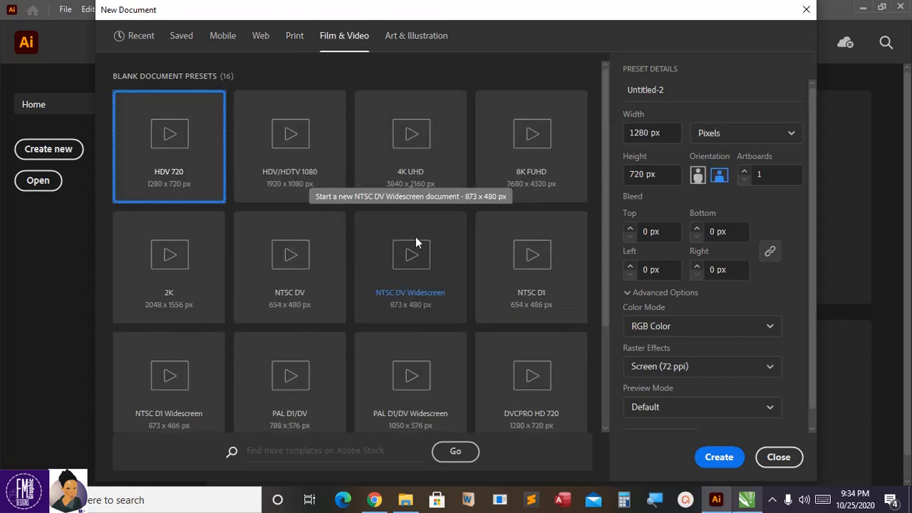
left_click(434, 41)
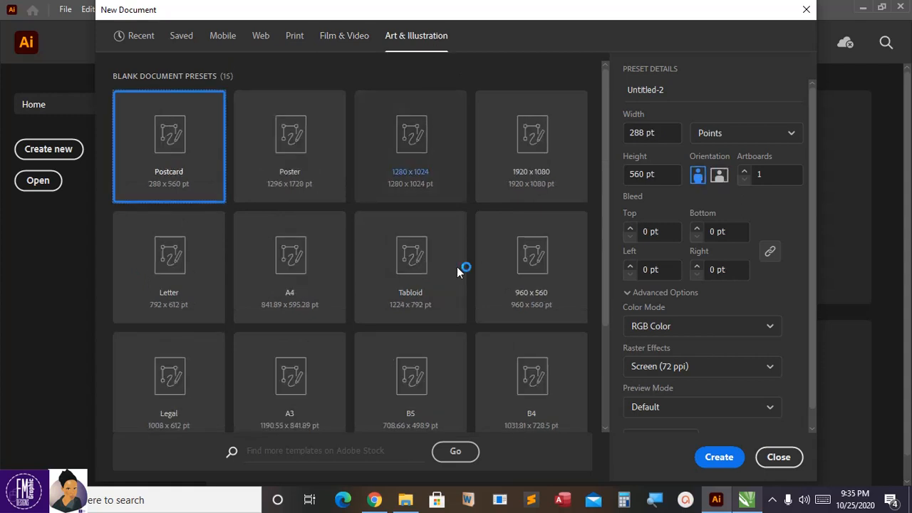
scroll(386, 264, "down", 3)
scroll(389, 265, "up", 3)
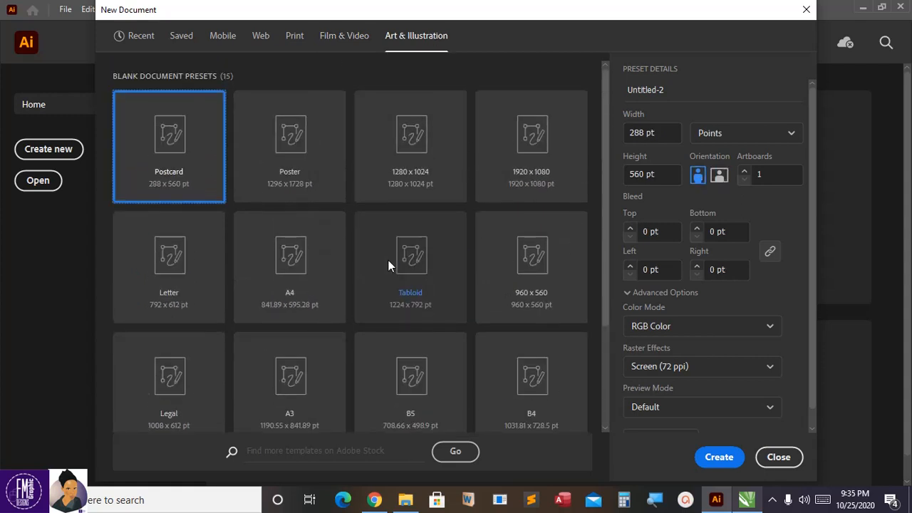
scroll(388, 263, "down", 3)
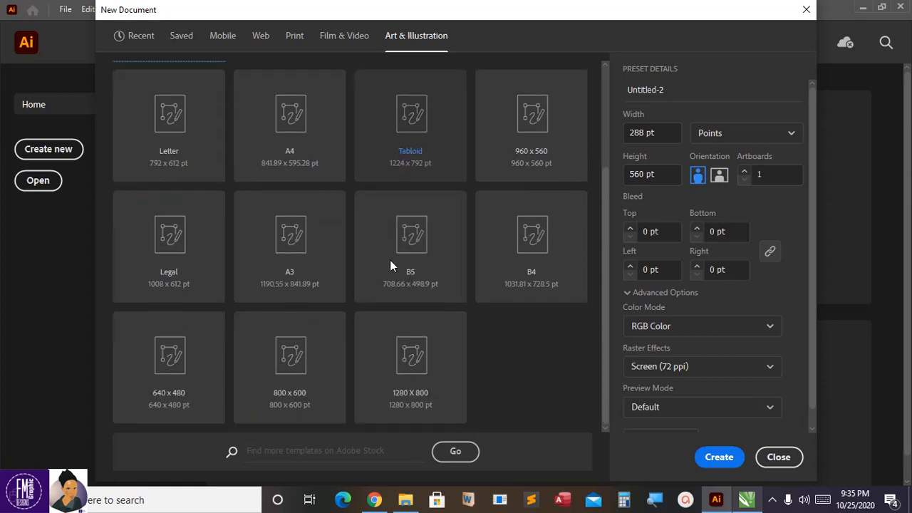
scroll(388, 260, "up", 3)
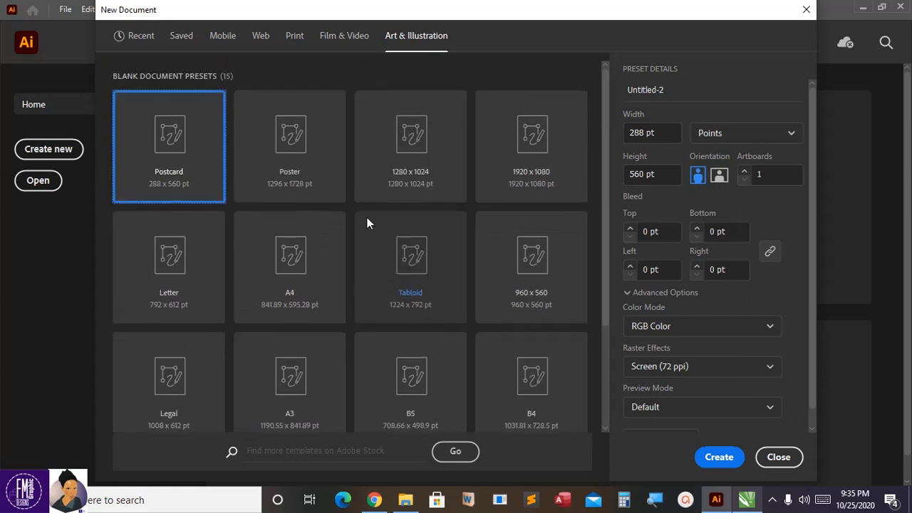
left_click(149, 40)
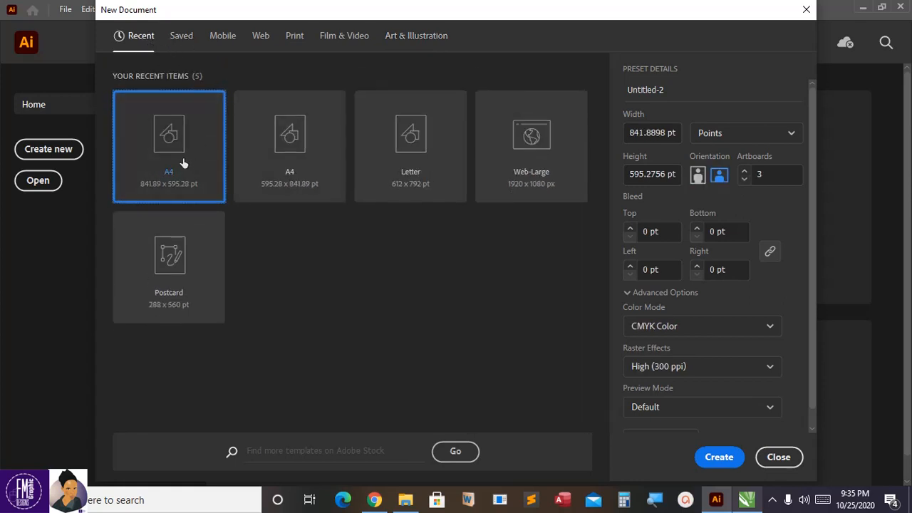
Step: Name the new document LESSON 1 and set its measurement units to inches
left_click(670, 89)
type("L")
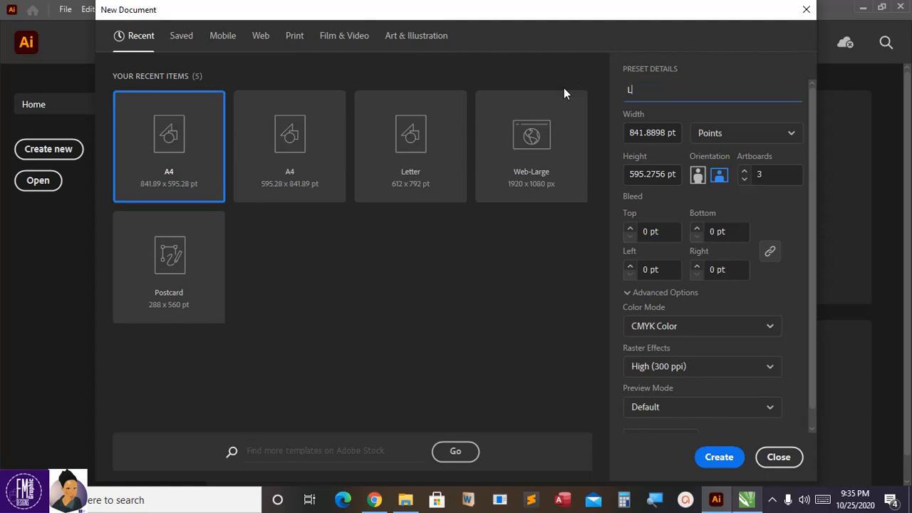
type("ESSON 1")
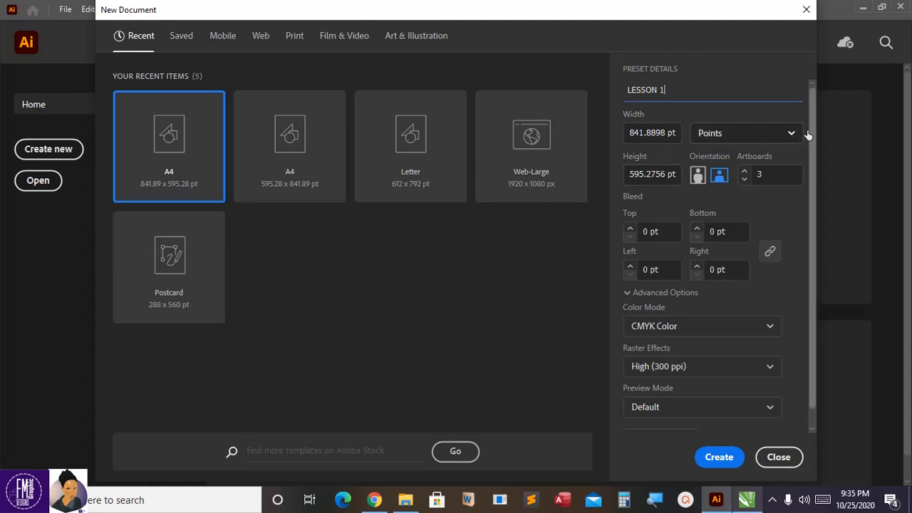
left_click(788, 136)
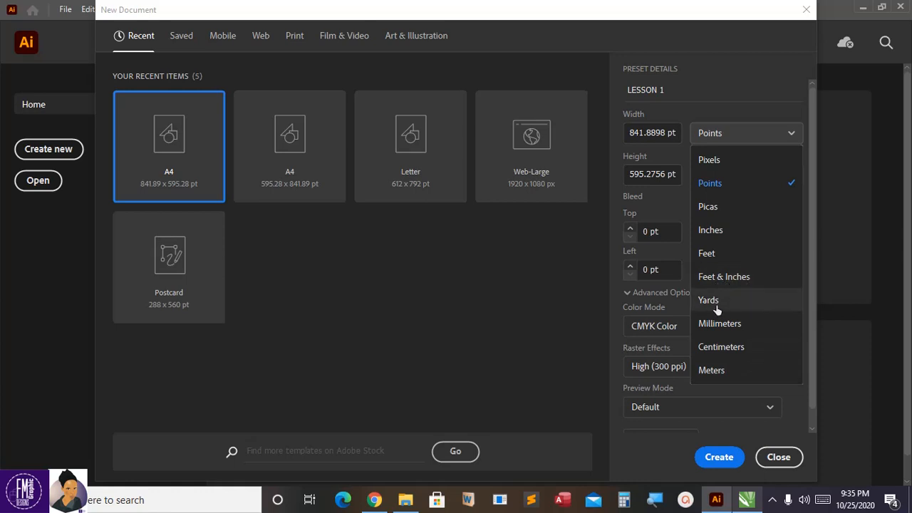
left_click(739, 233)
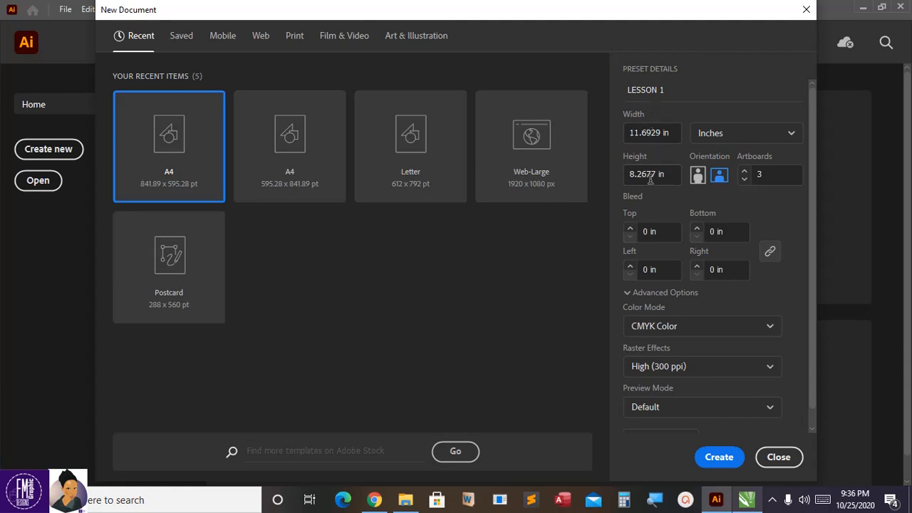
Step: Set the number of artboards for the new document to 2
left_click(743, 179)
left_click(744, 174)
left_click(744, 171)
left_click(744, 178)
left_click(744, 180)
left_click(744, 171)
Step: Try RGB Color as the new document's color mode, inspect its compatibility warning, and restore CMYK Color
left_click_drag(812, 203, 812, 232)
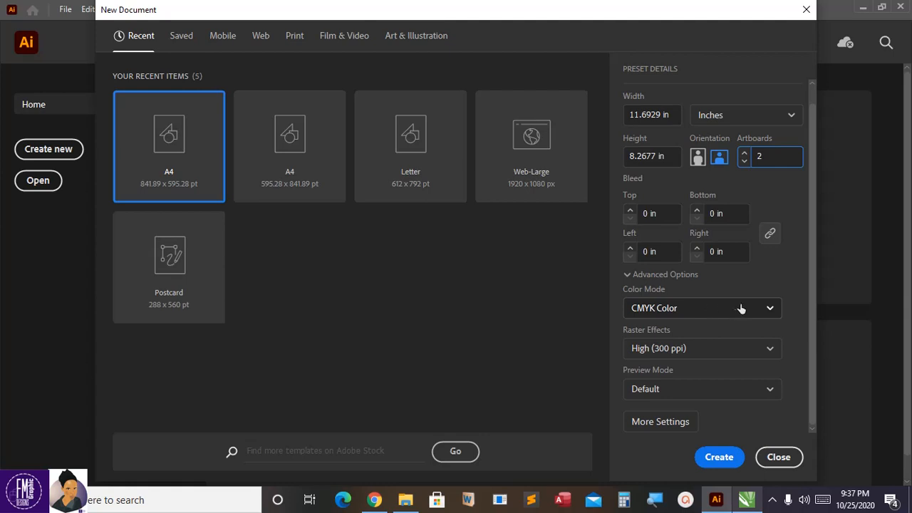
left_click(763, 308)
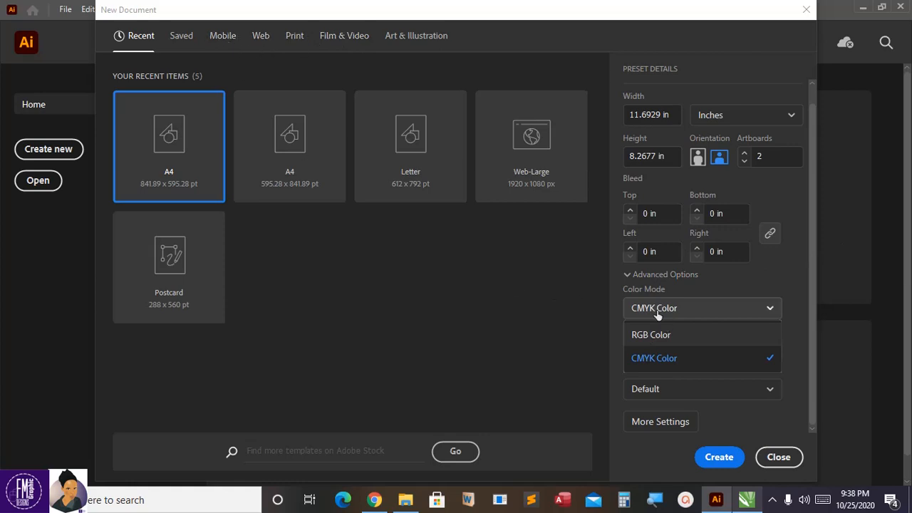
left_click(650, 338)
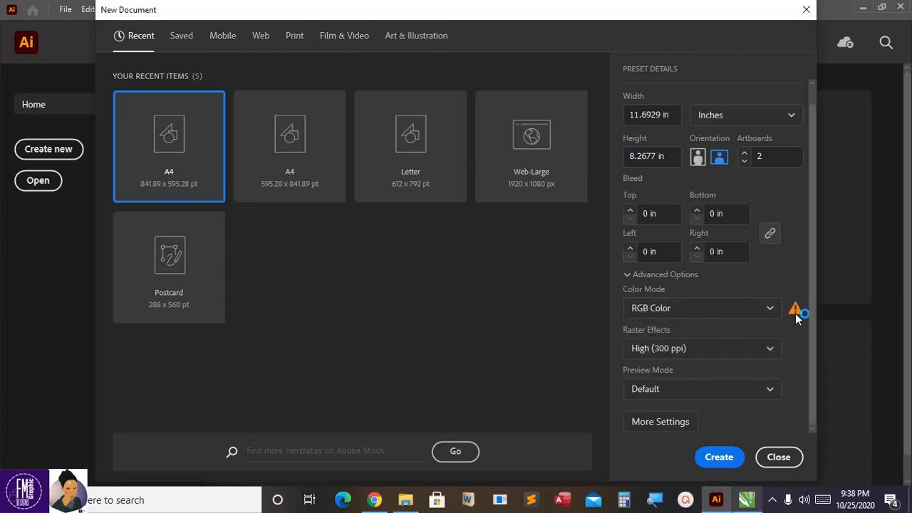
mouse_move(796, 317)
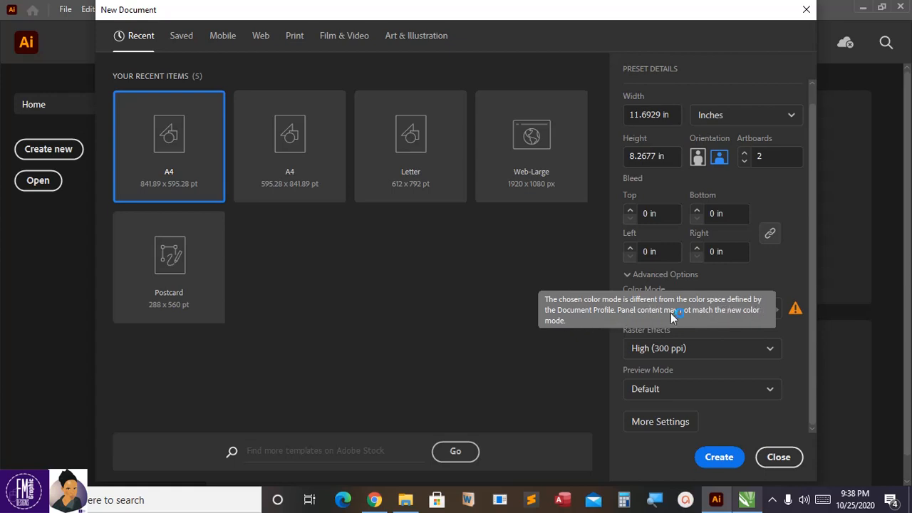
left_click(797, 279)
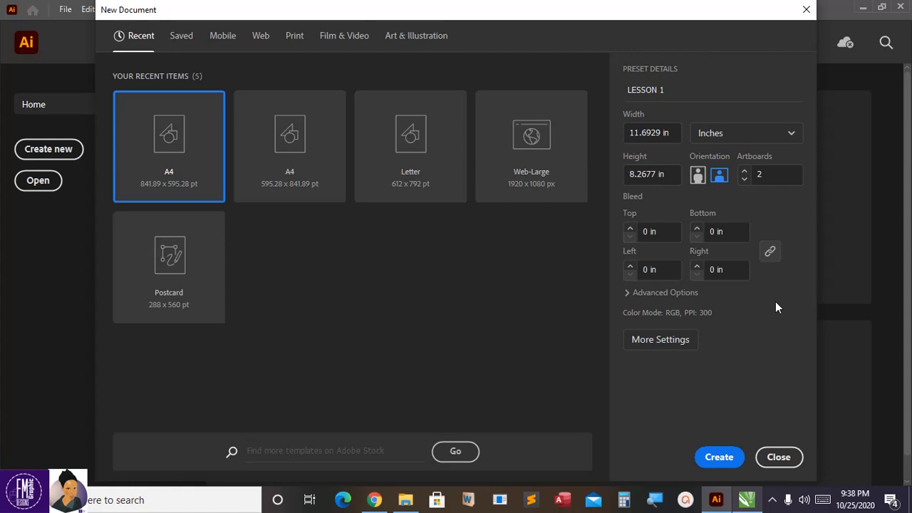
left_click(633, 294)
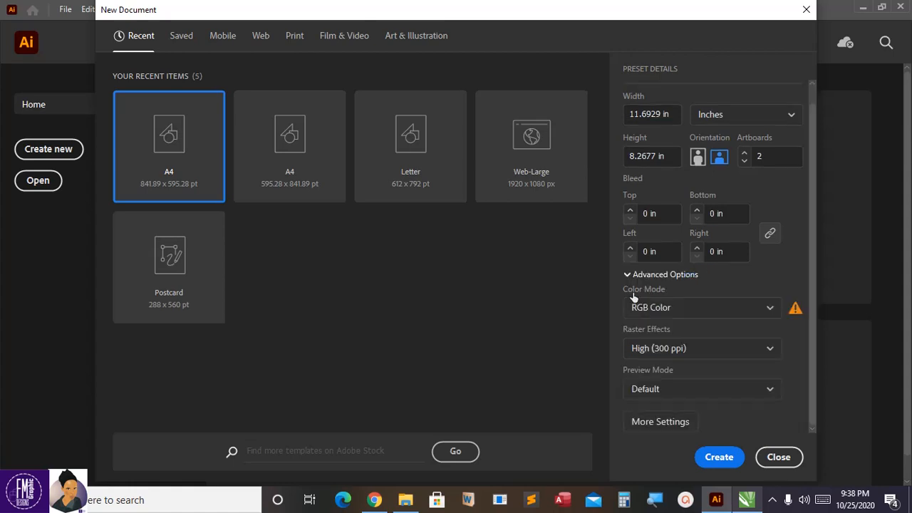
left_click(772, 307)
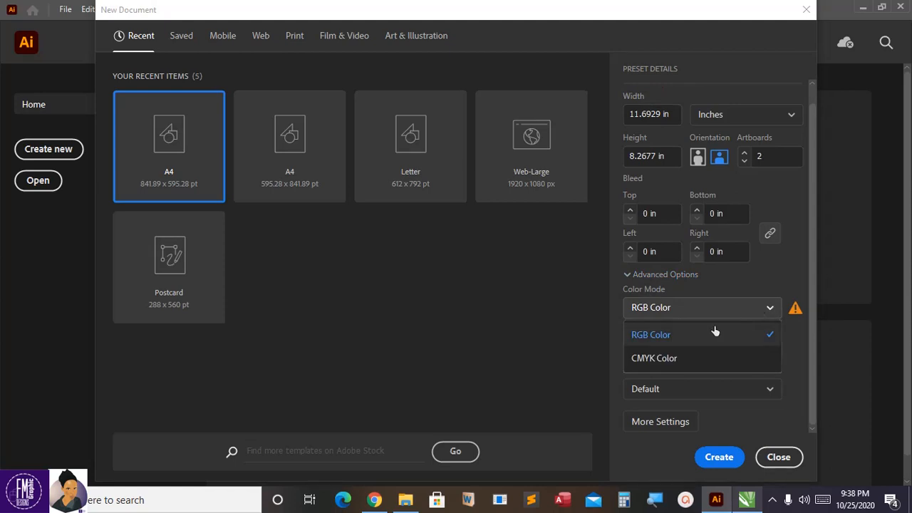
left_click(667, 358)
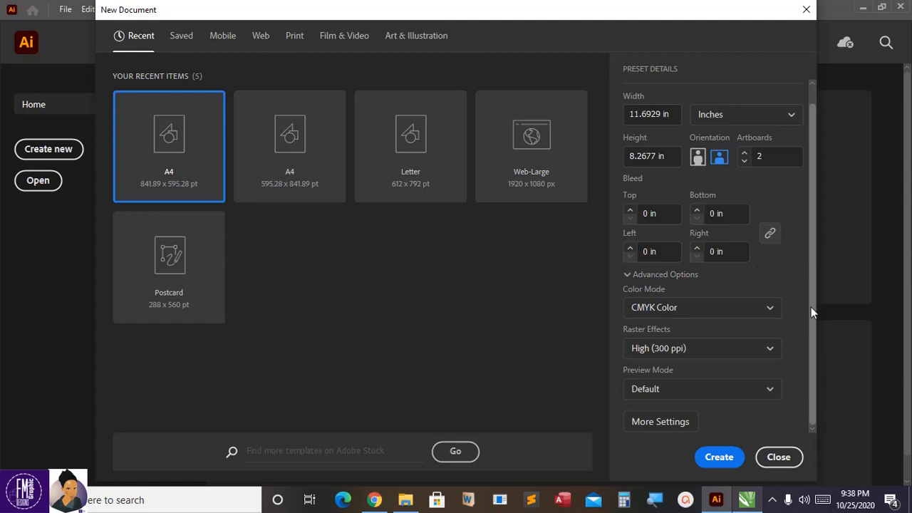
Step: Review the preset details and create the LESSON 1 document
scroll(673, 106, "up", 1)
scroll(673, 106, "down", 1)
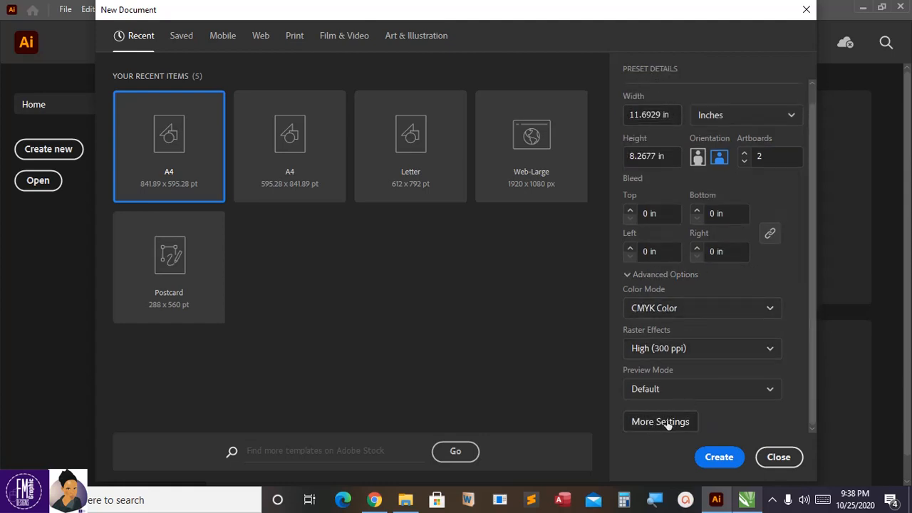
left_click(718, 458)
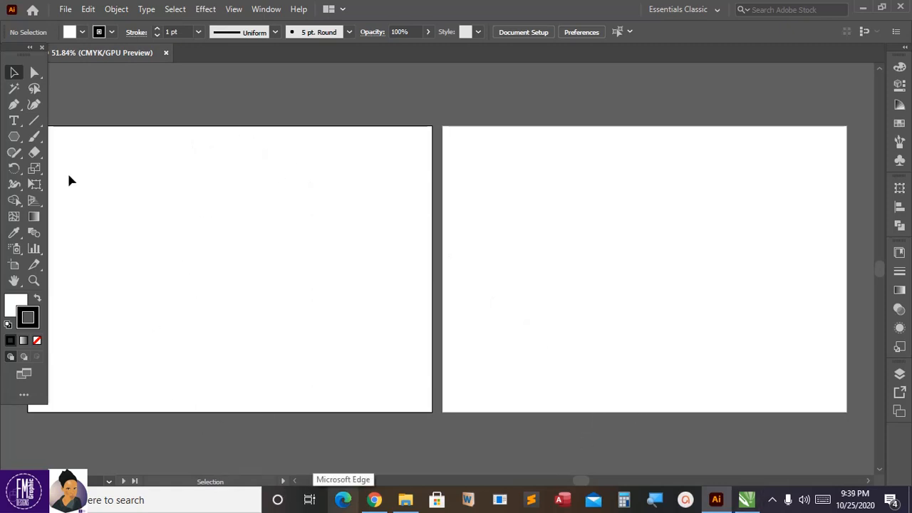
Step: Switch the workspace to Essentials and display the document's layers
left_click(718, 10)
left_click(697, 44)
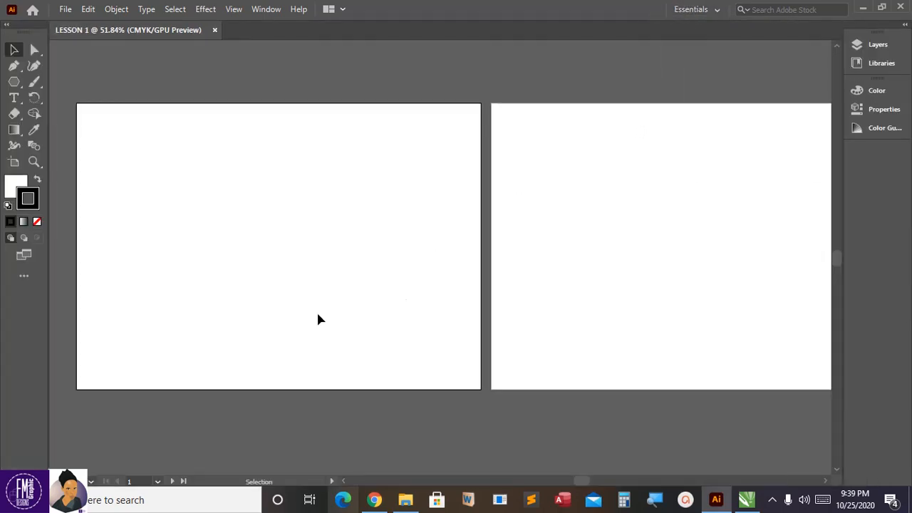
mouse_move(581, 482)
left_mouse_down()
mouse_move(562, 483)
mouse_move(576, 477)
left_mouse_up()
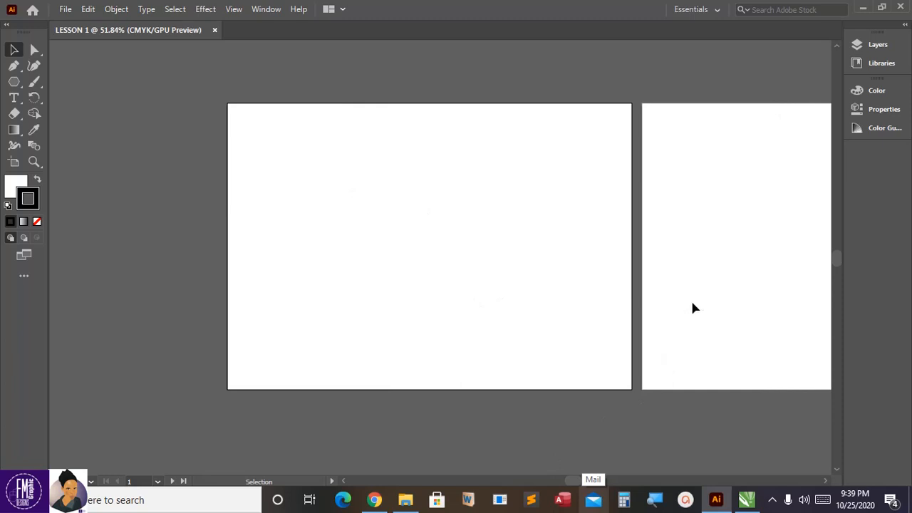
left_click_drag(579, 482, 586, 483)
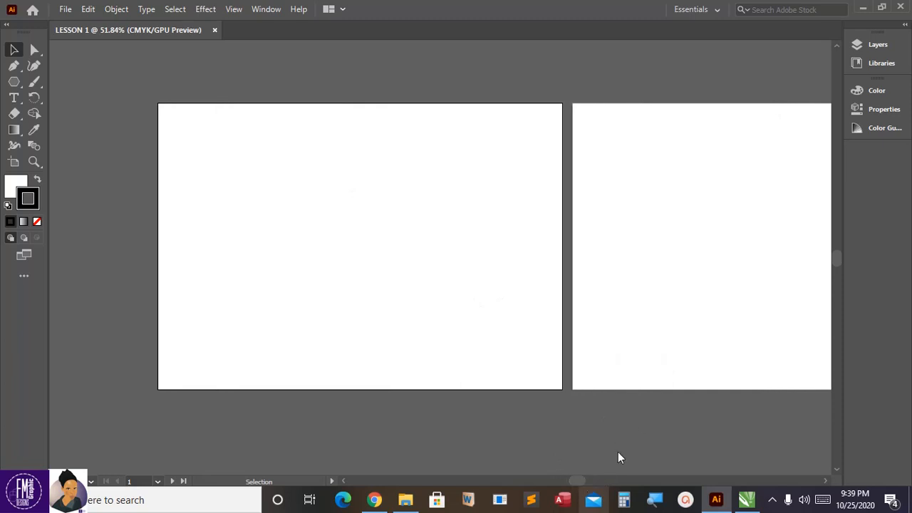
left_click(864, 45)
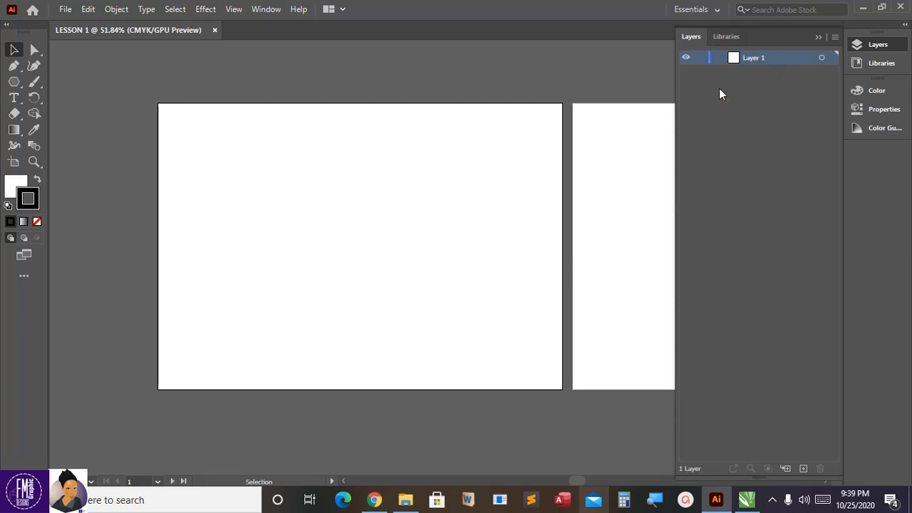
Step: Display the Libraries panel and collapse it again
left_click(734, 39)
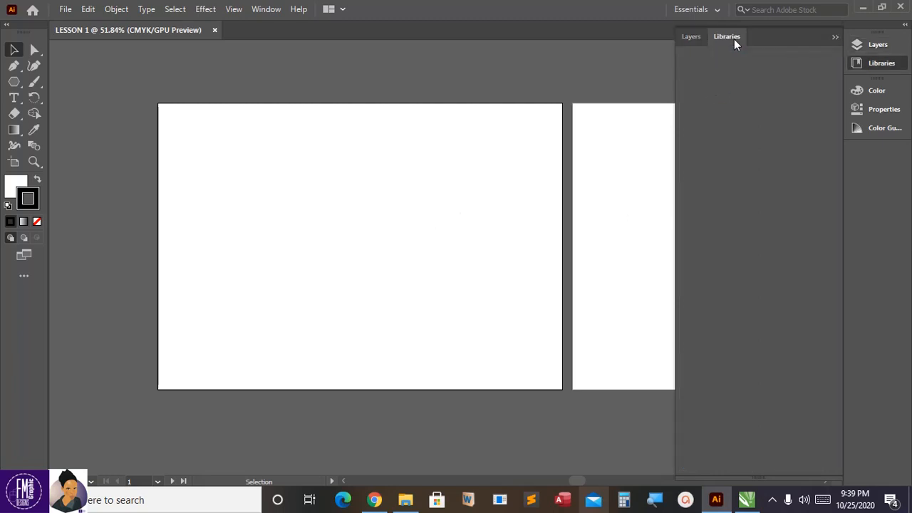
left_click(835, 36)
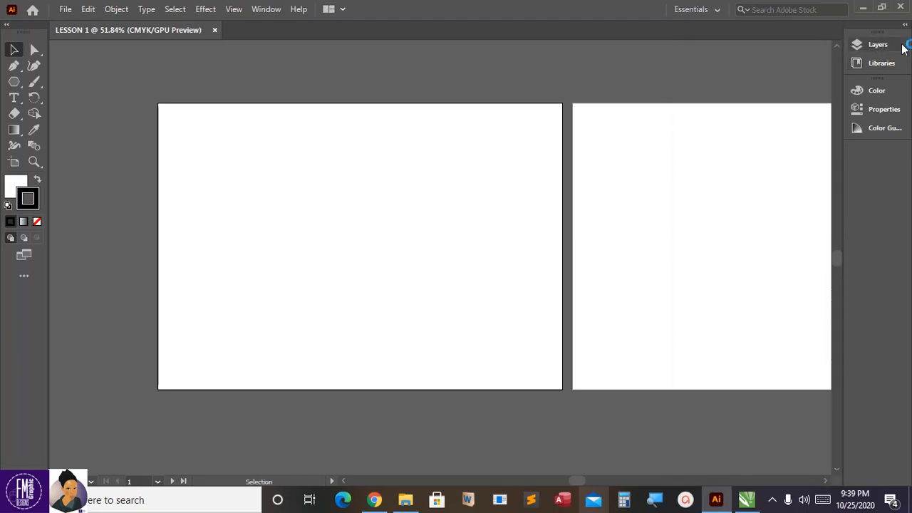
left_click(887, 64)
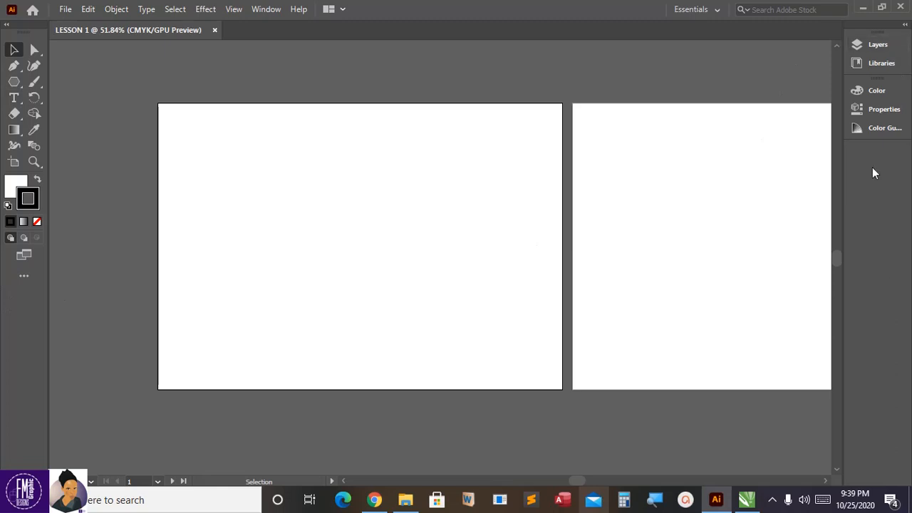
Step: Switch the workspace to Essentials Classic and collapse its open Libraries panel
left_click(720, 14)
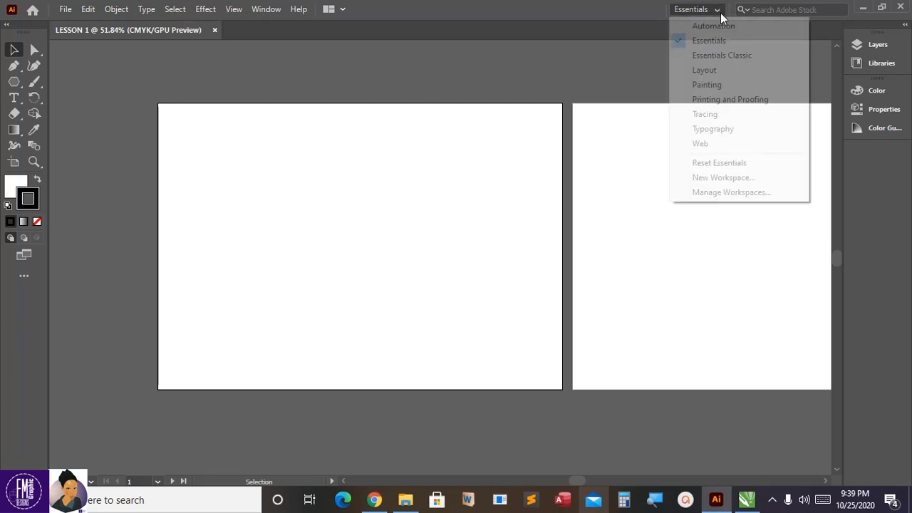
left_click(751, 60)
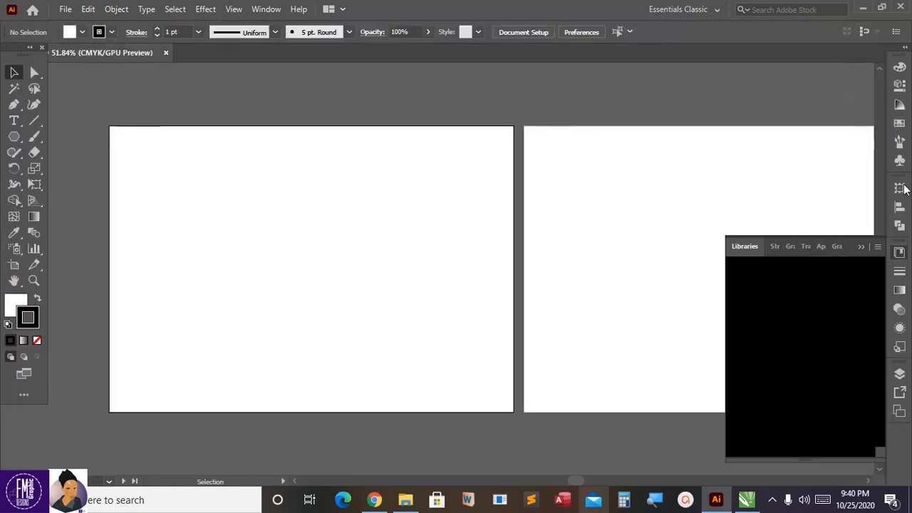
left_click(862, 247)
Step: Toggle the Layers panel's display and examine the document's layers alongside both artboards
left_click(899, 375)
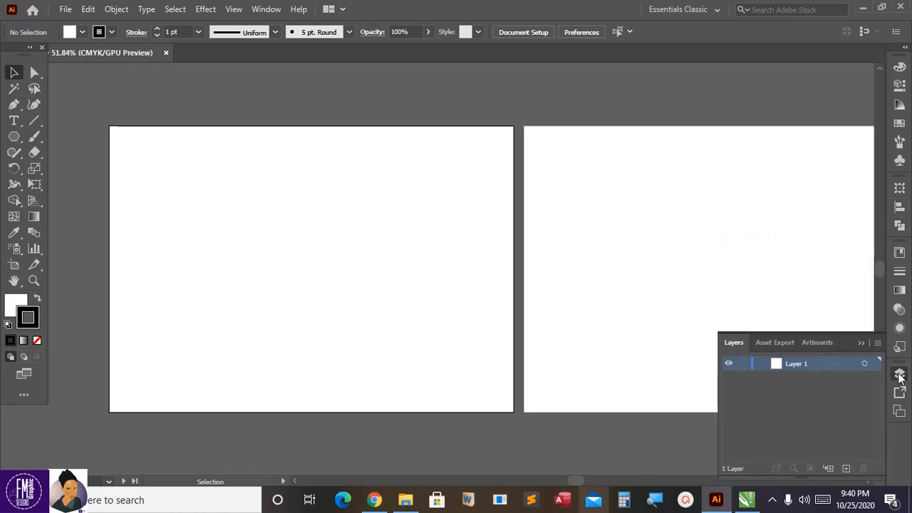
left_click(900, 376)
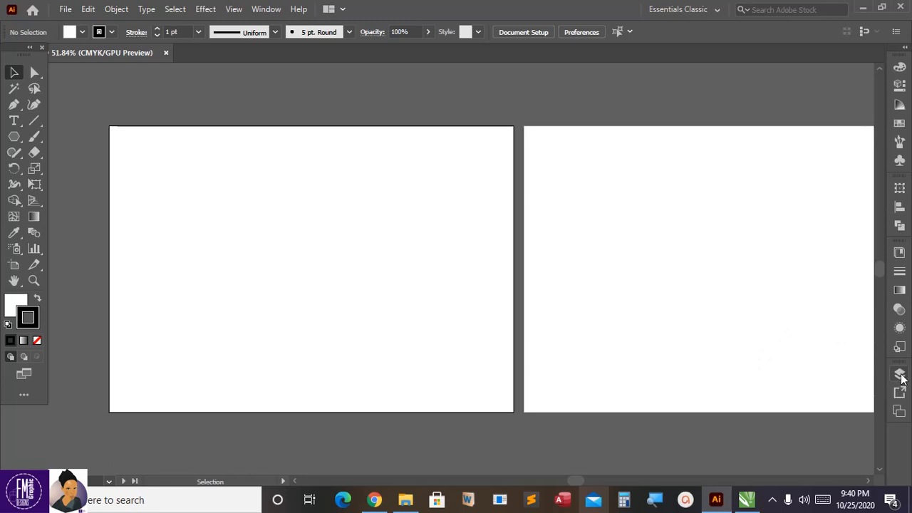
left_click(899, 376)
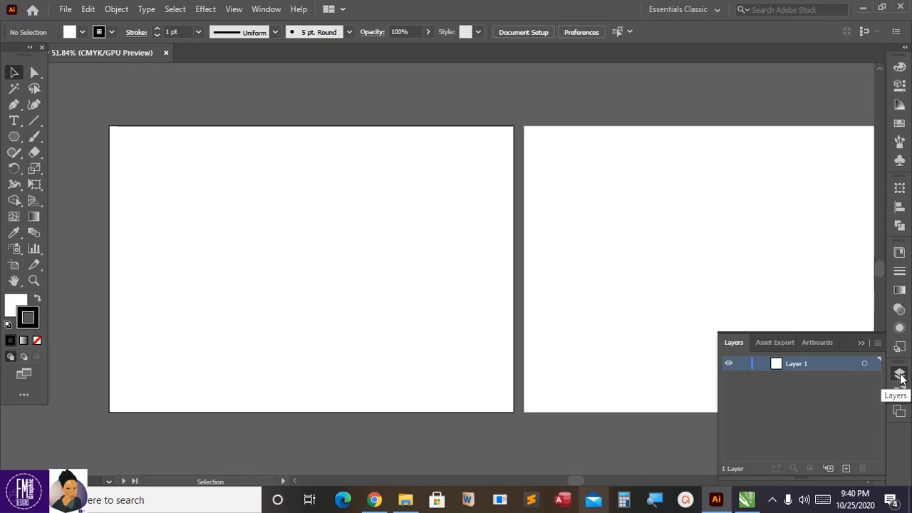
key("ctrl+equal")
key("ctrl+equal")
key("ctrl+equal")
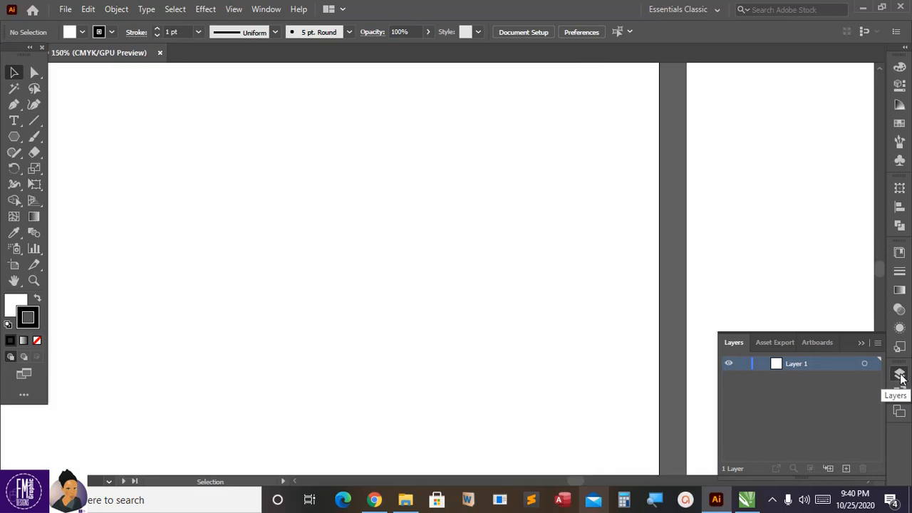
key("ctrl+minus")
key("ctrl+minus")
key("ctrl+minus")
key("ctrl+minus")
key("ctrl+minus")
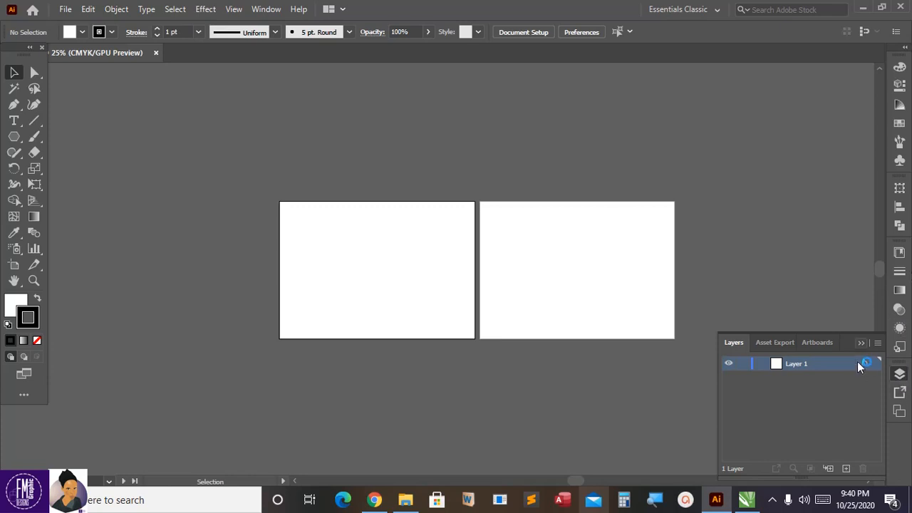
left_click(862, 343)
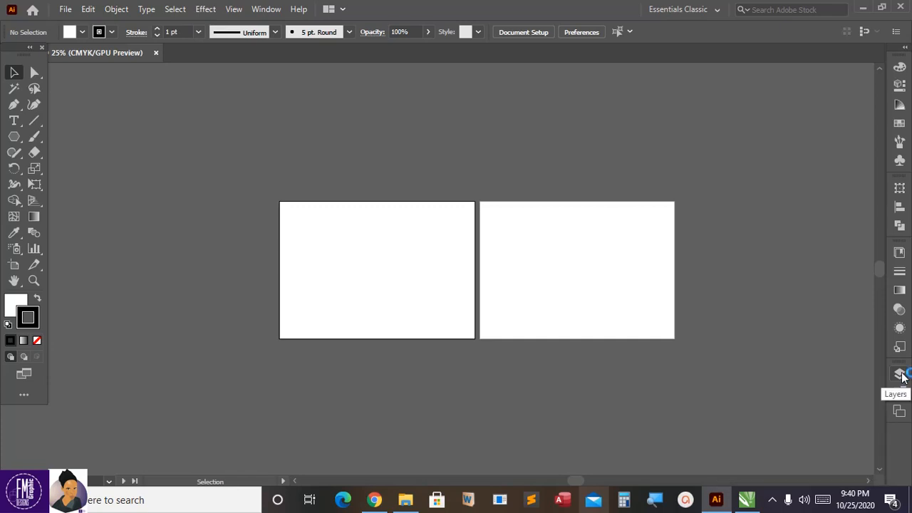
left_click(898, 374)
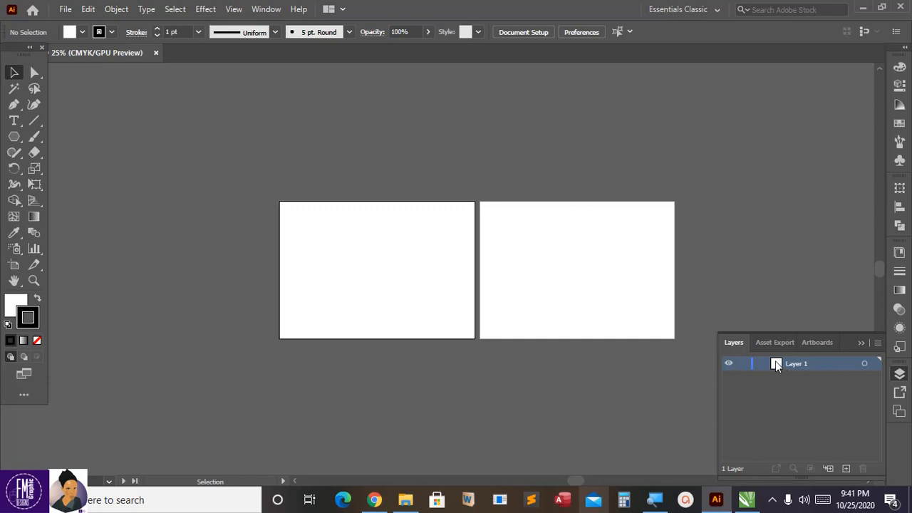
Step: Display the document's artboards and delete Artboard 1
left_click(821, 343)
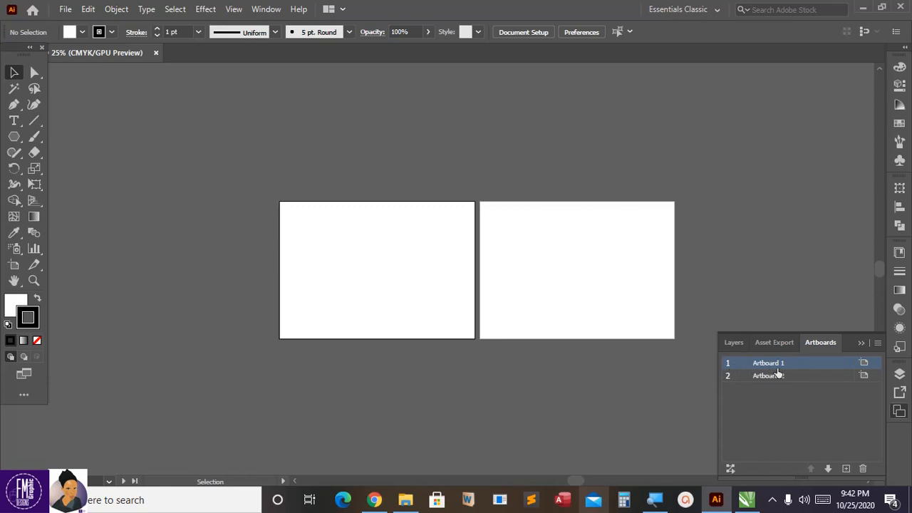
left_click(864, 469)
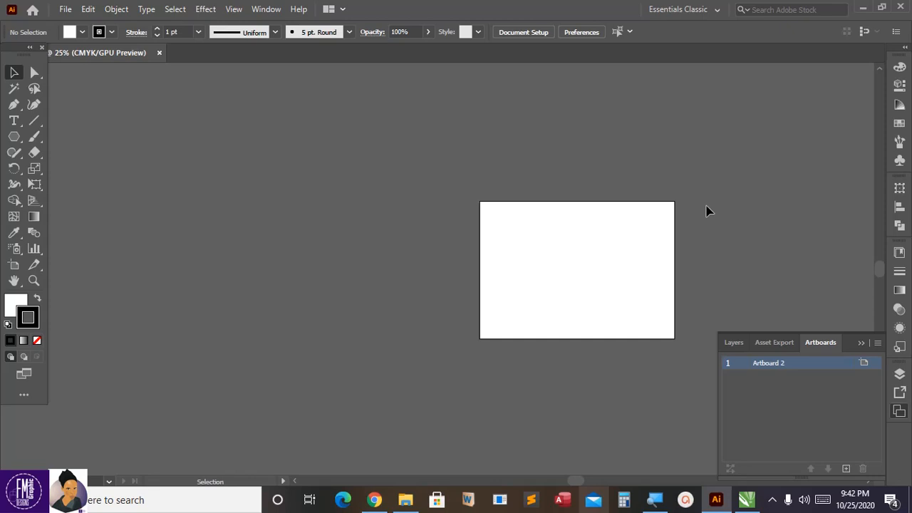
key("a")
key("ctrl+0")
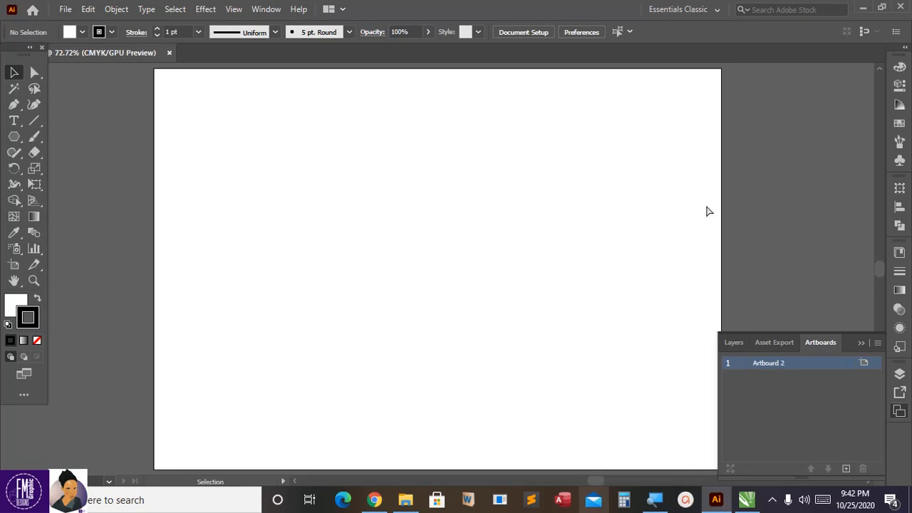
Step: Add two new artboards beside Artboard 2
left_click(845, 470)
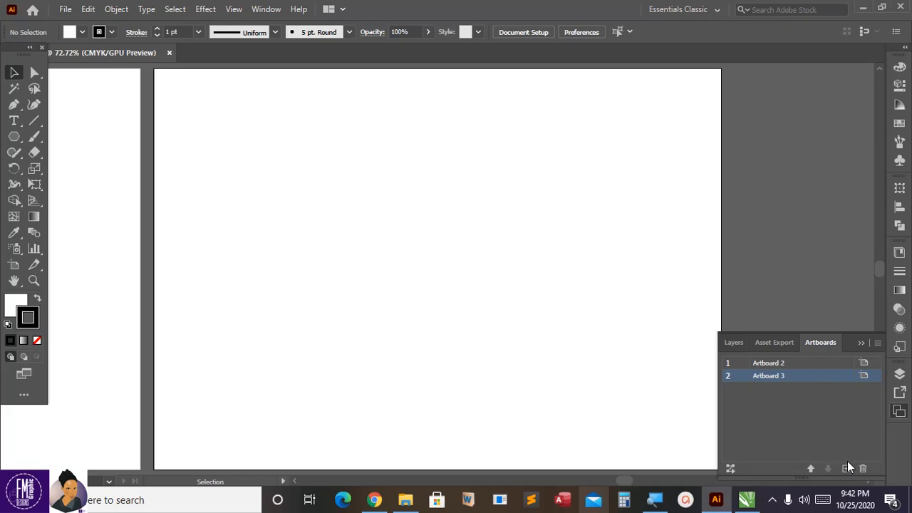
key("ctrl+minus")
key("ctrl+minus")
key("ctrl+minus")
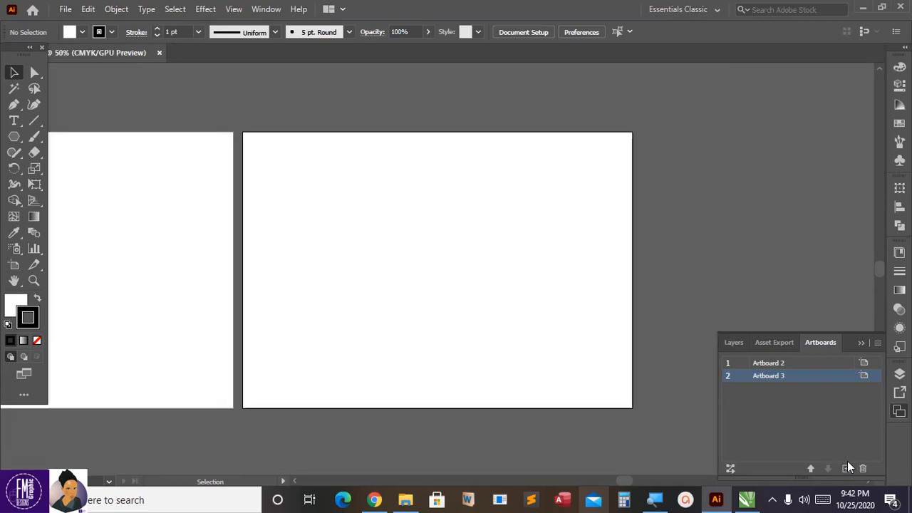
key("ctrl+minus")
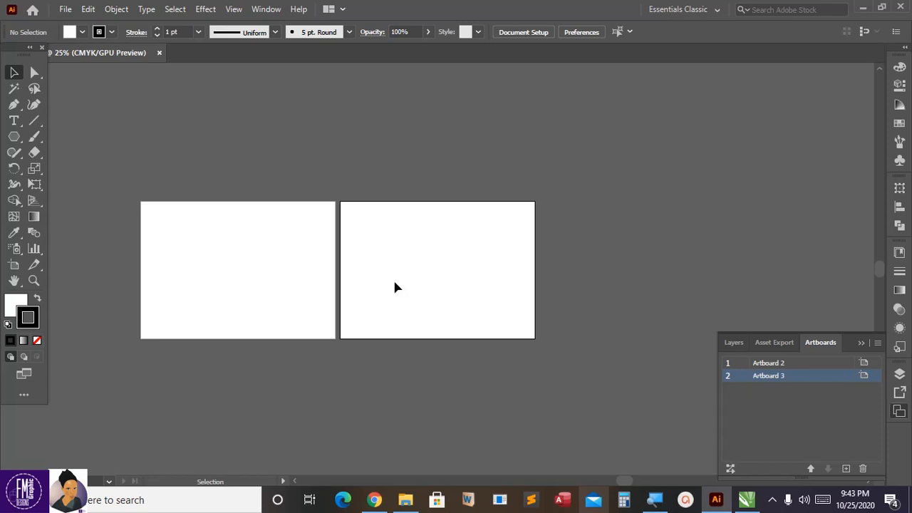
key("ctrl+plus")
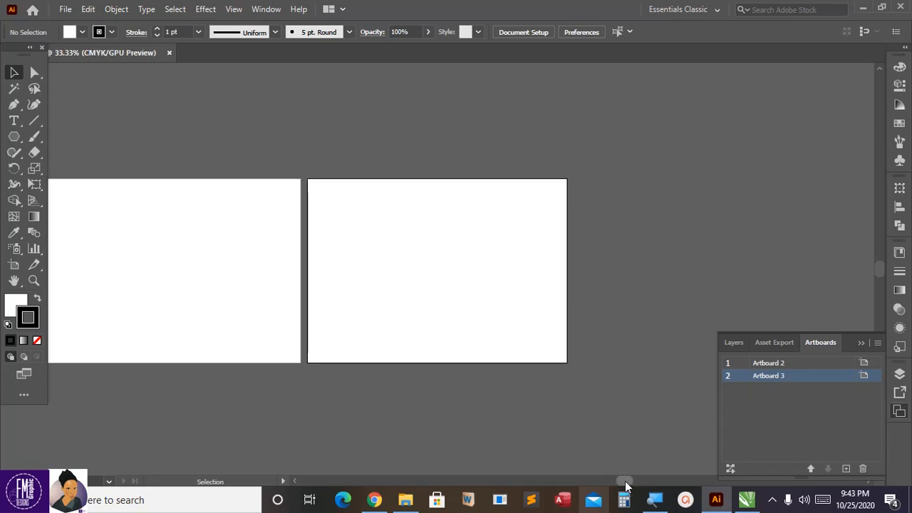
scroll(626, 482, "left", 5)
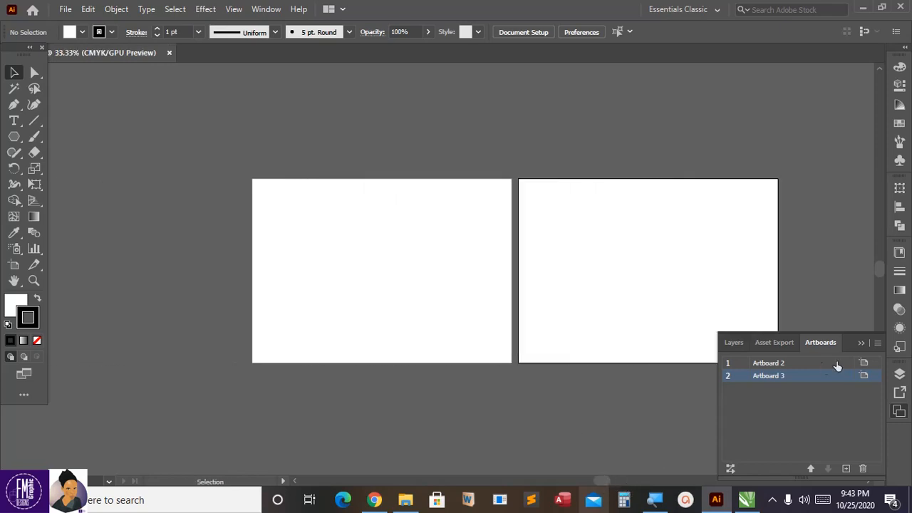
left_click(845, 468)
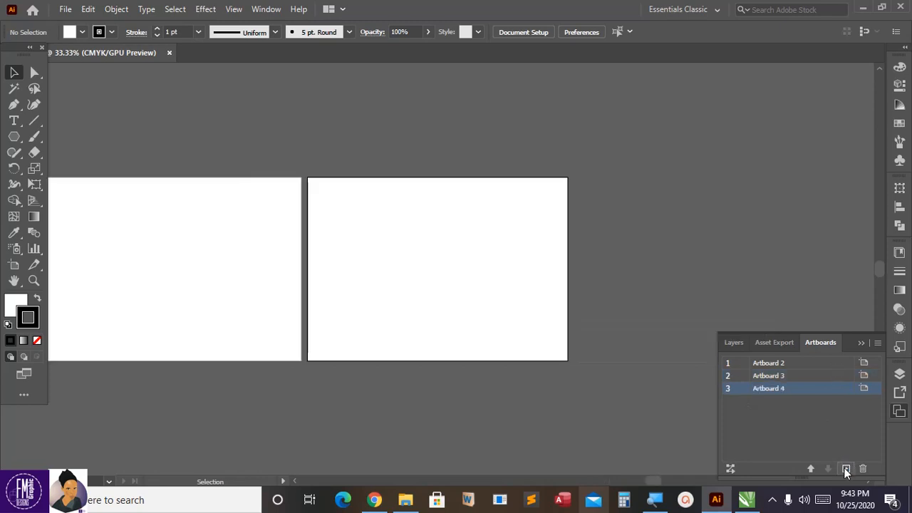
left_click_drag(656, 483, 623, 485)
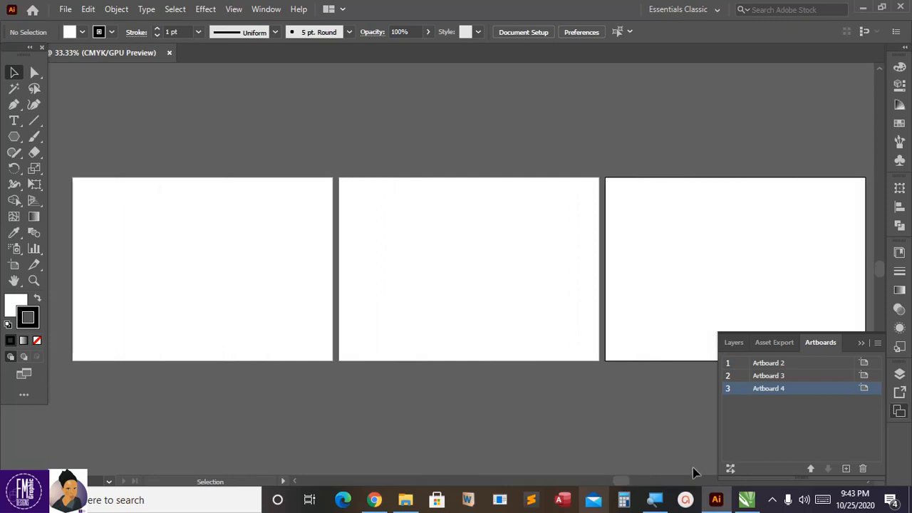
Step: Delete Artboard 4 and Artboard 3 from the document
left_click(862, 469)
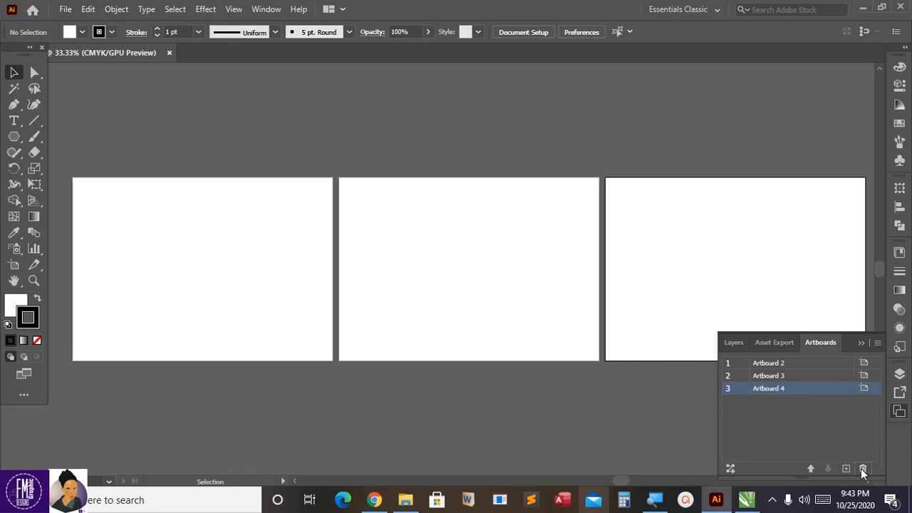
left_click(860, 469)
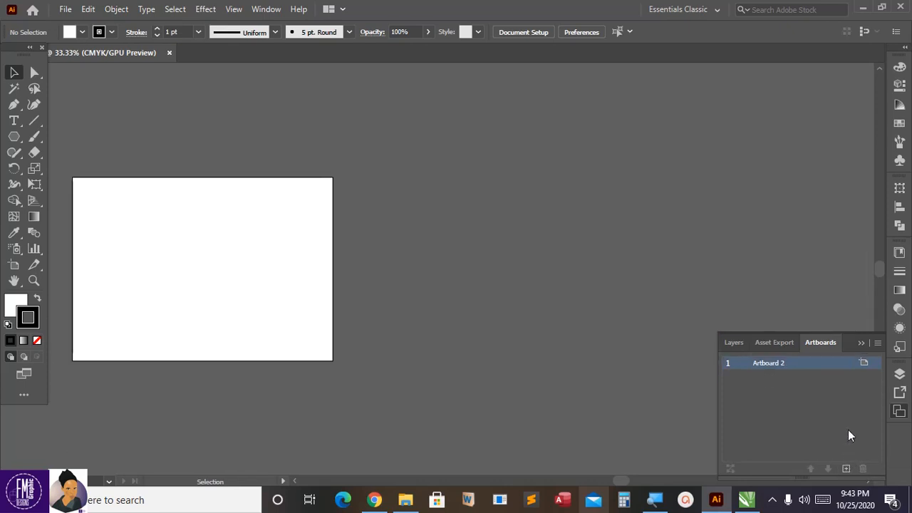
key("ctrl+plus")
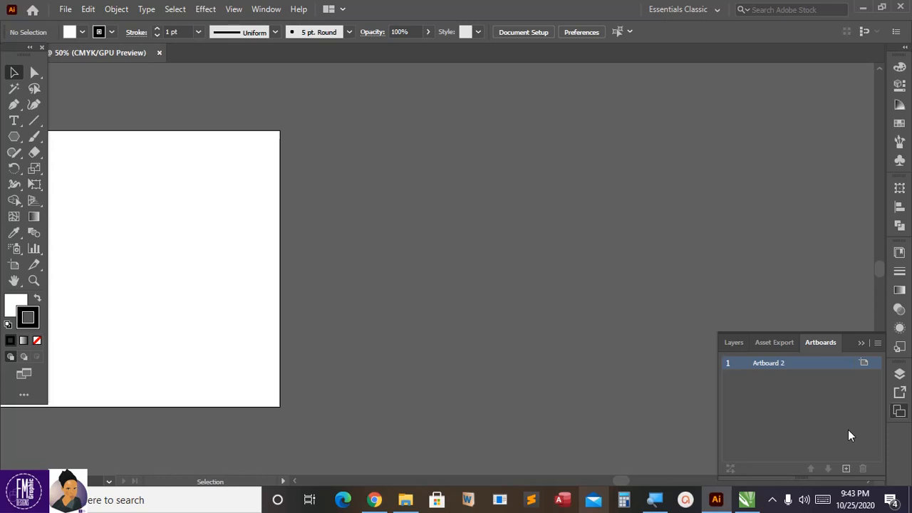
key("ctrl+0")
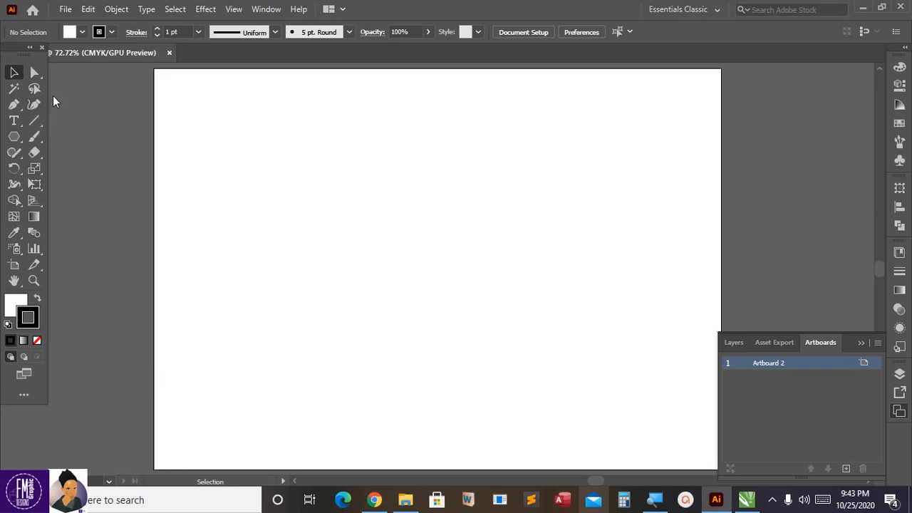
left_click(68, 9)
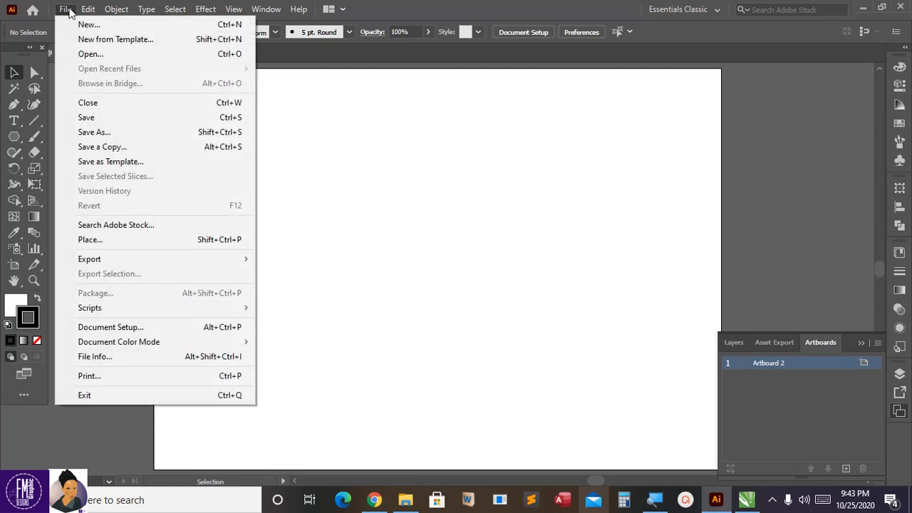
mouse_move(117, 10)
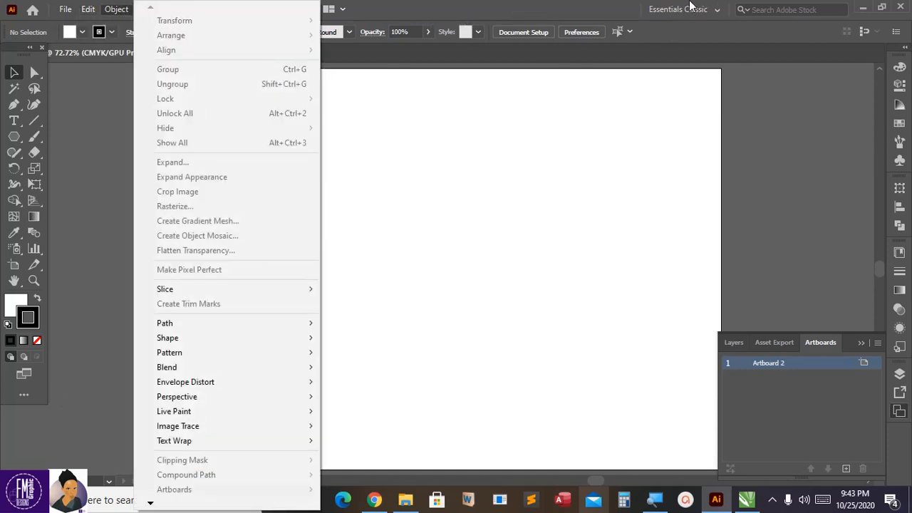
left_click(671, 40)
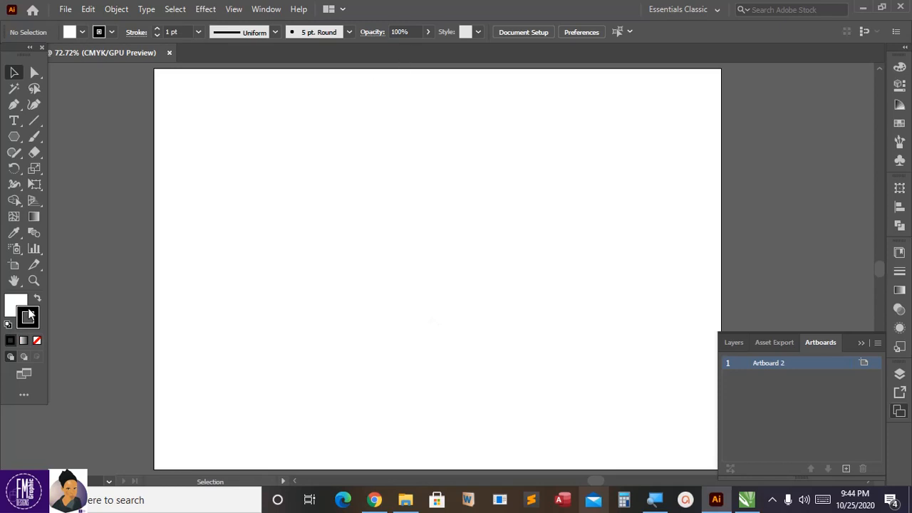
Step: Draw a square with the Rectangle Tool, its upper-left corner at about X 2.89 in, Y 1.57 in on the artboard
left_click(18, 140)
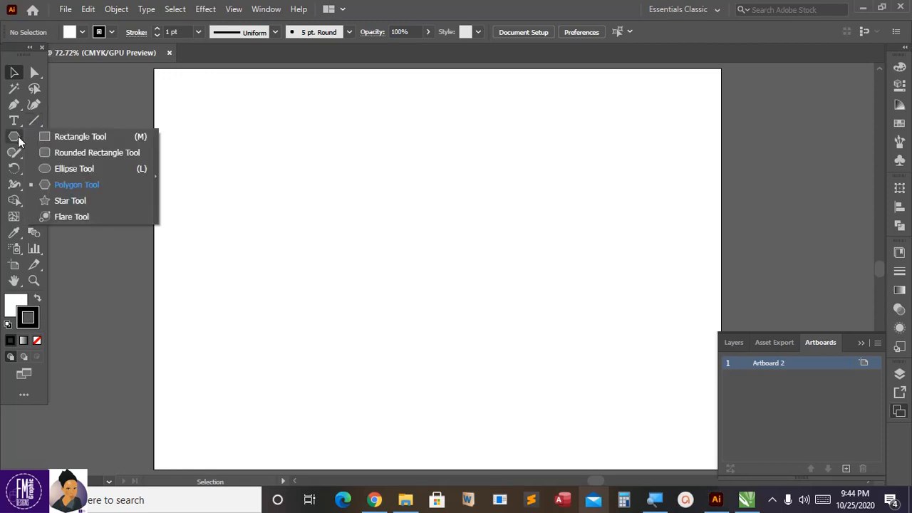
left_click(70, 142)
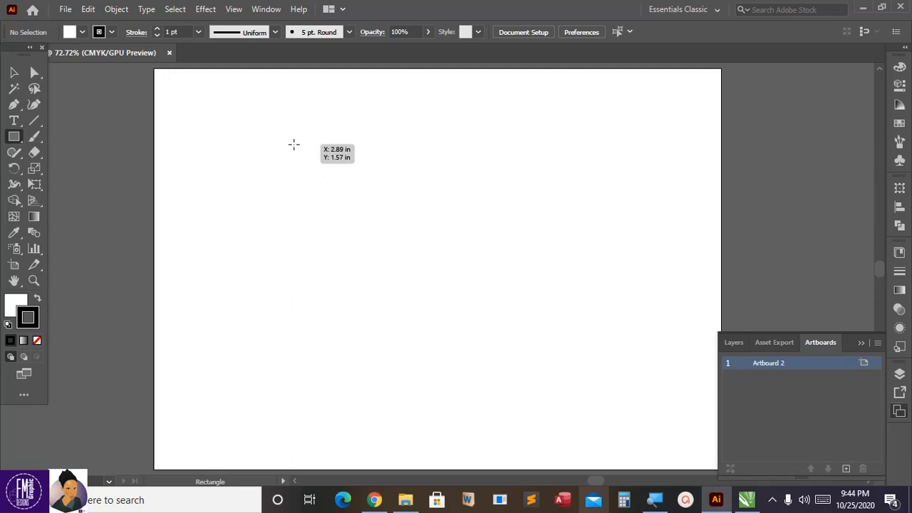
left_click_drag(293, 143, 456, 235)
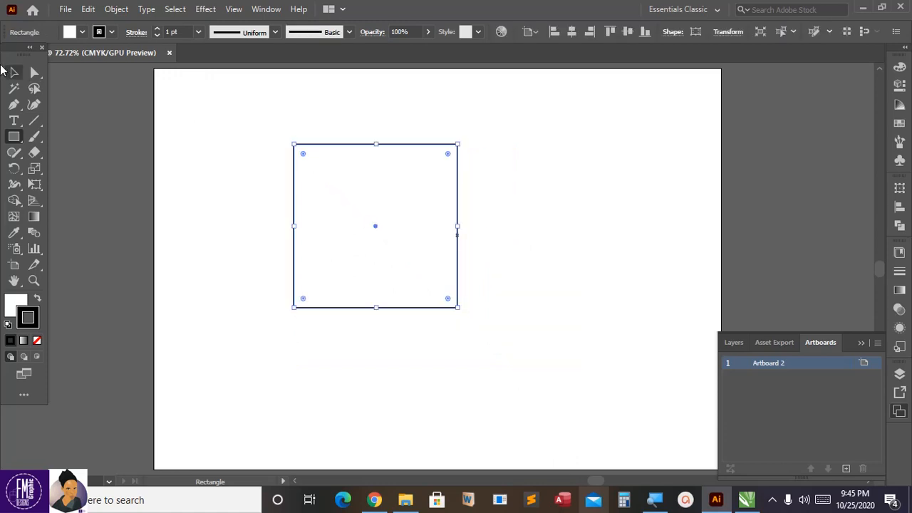
Step: Move the square slightly up and to the right on the artboard with the Selection Tool
left_click(13, 72)
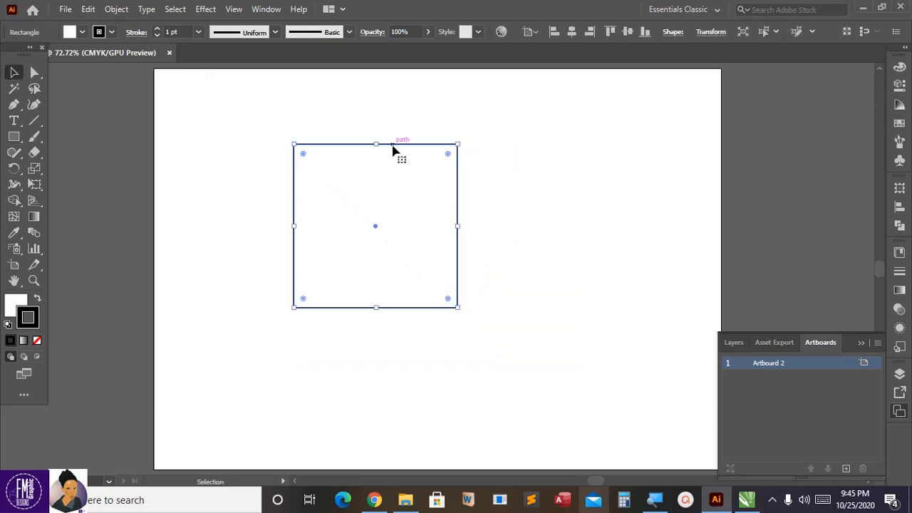
left_click(18, 74)
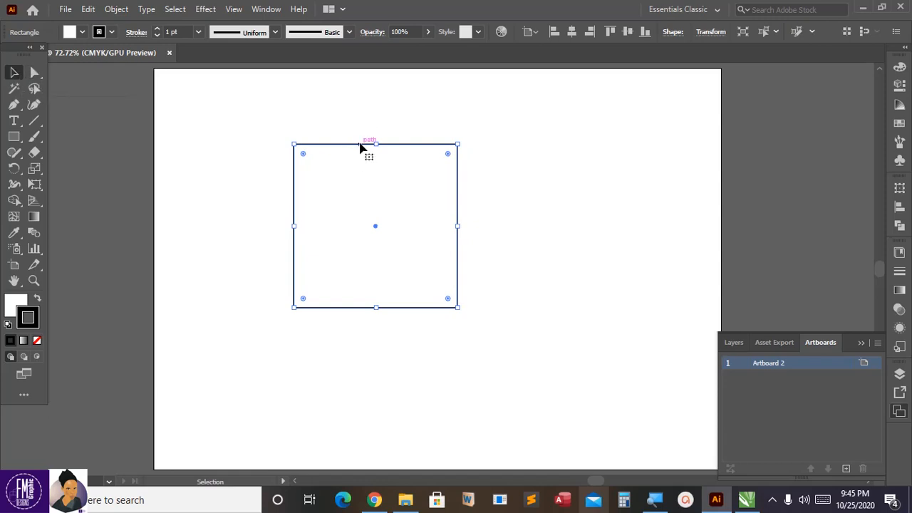
left_click_drag(361, 144, 388, 114)
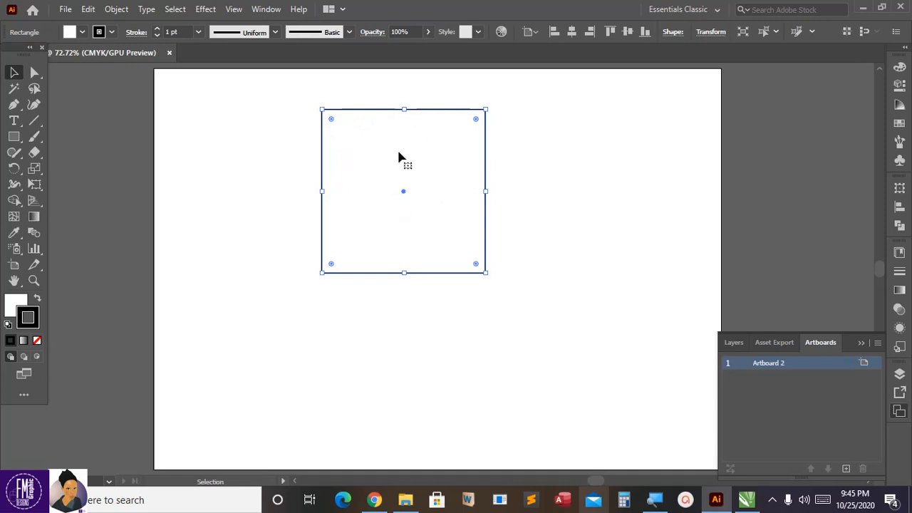
Step: Swap the square's fill and stroke colors and set the stroke color to dark green 03330B
left_click(38, 300)
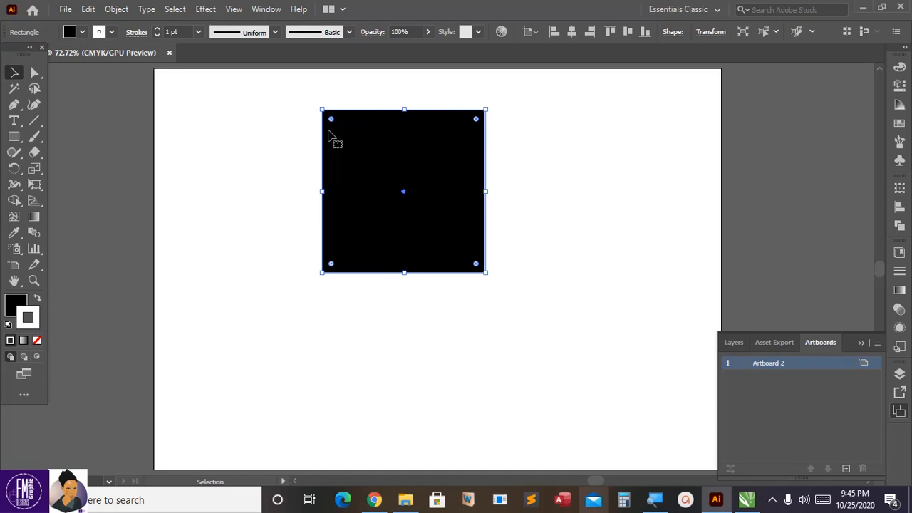
double_click(29, 315)
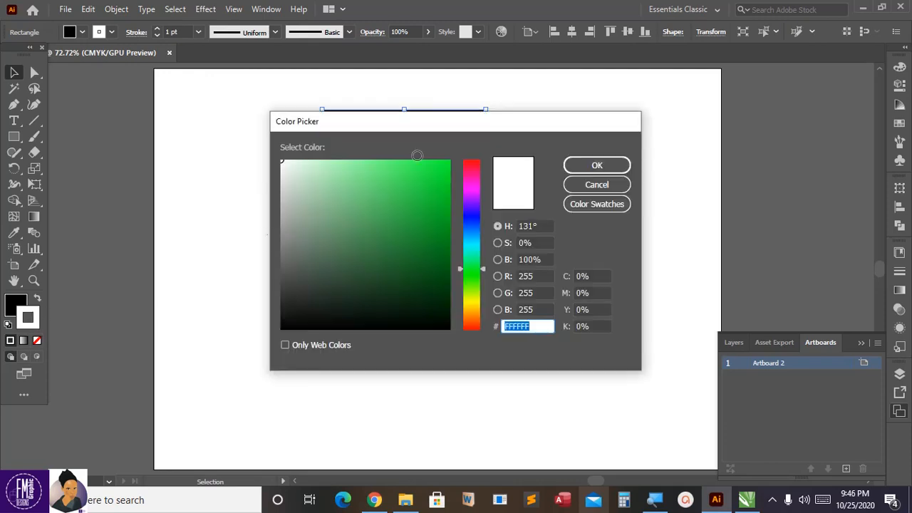
left_click_drag(380, 125, 313, 162)
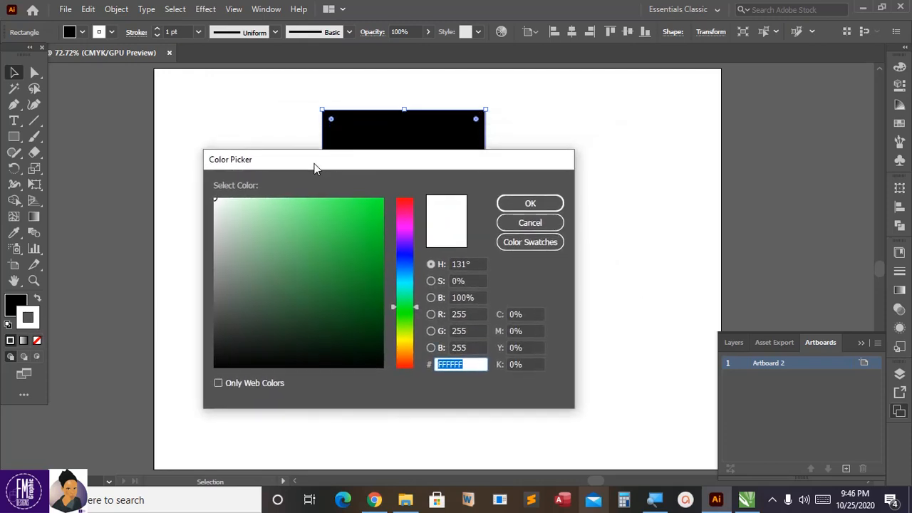
left_click(374, 333)
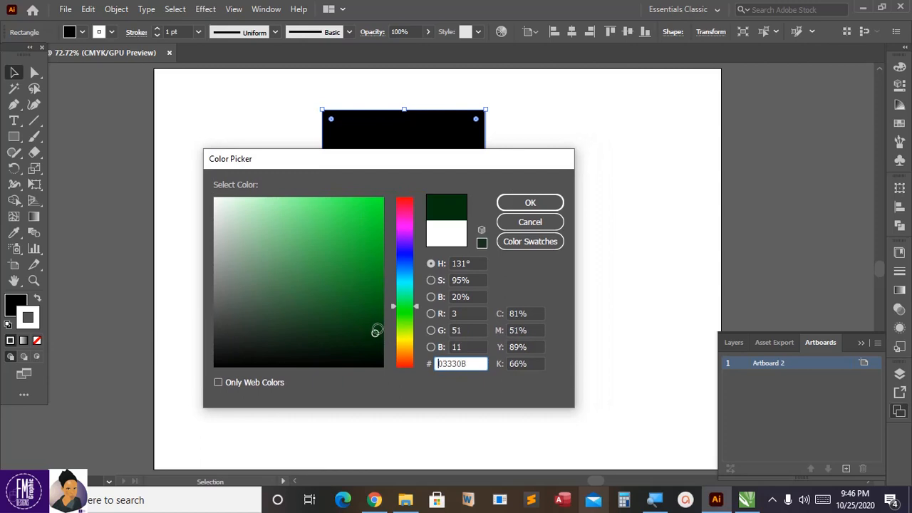
left_click(532, 202)
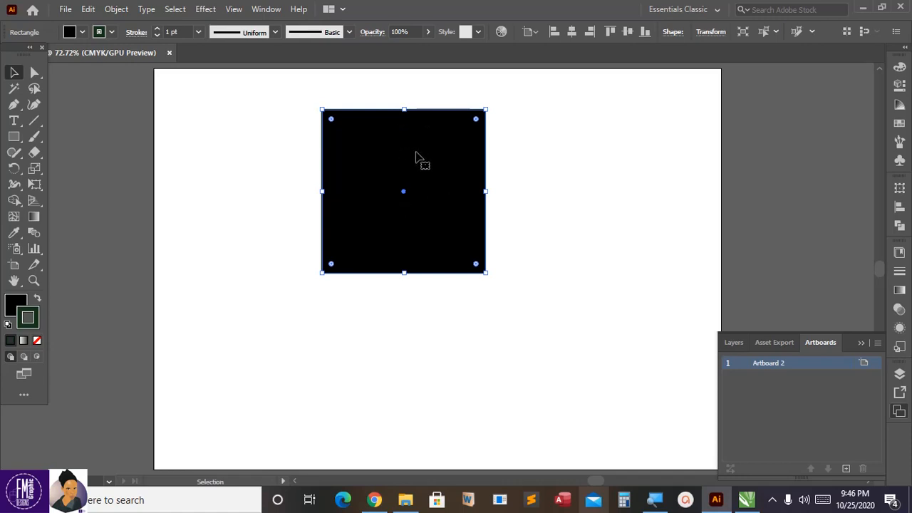
Step: Set the square's fill color to dark red 8E0029 in the Color Picker
double_click(14, 305)
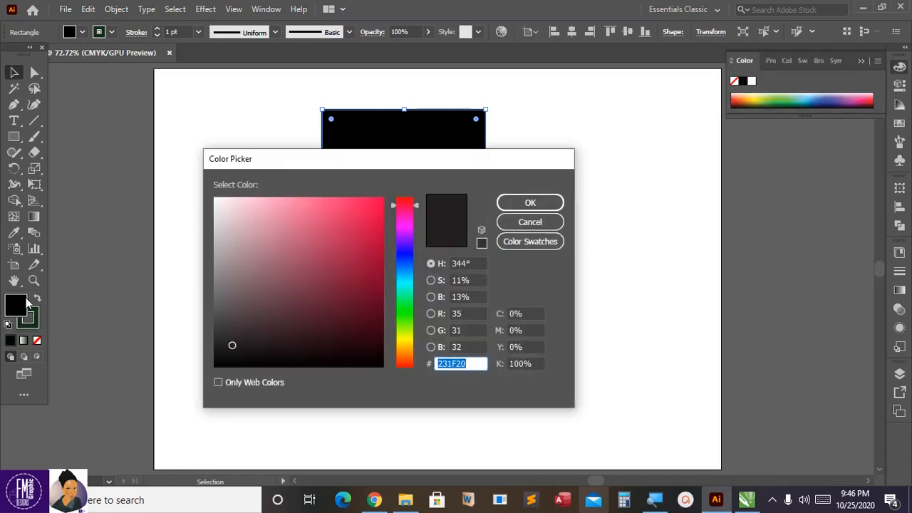
mouse_move(360, 293)
left_mouse_down()
mouse_move(375, 240)
mouse_move(381, 288)
mouse_move(382, 271)
left_mouse_up()
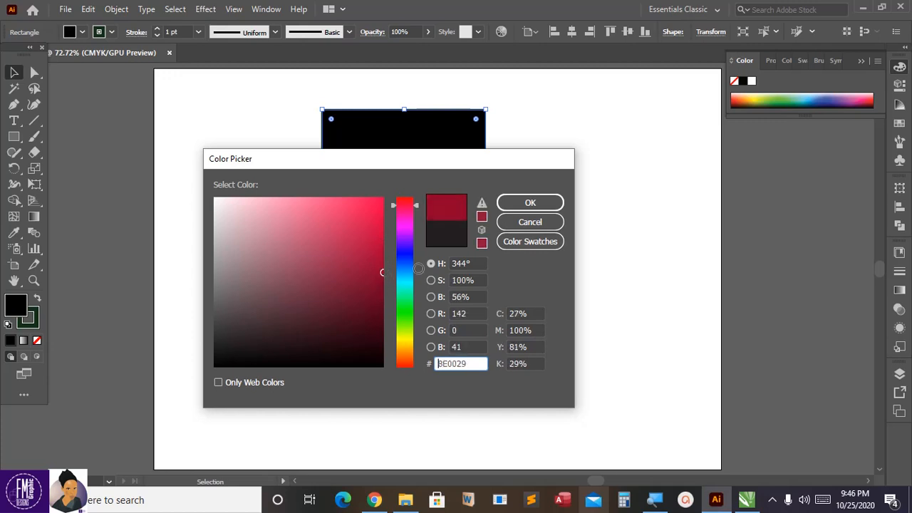
left_click(530, 203)
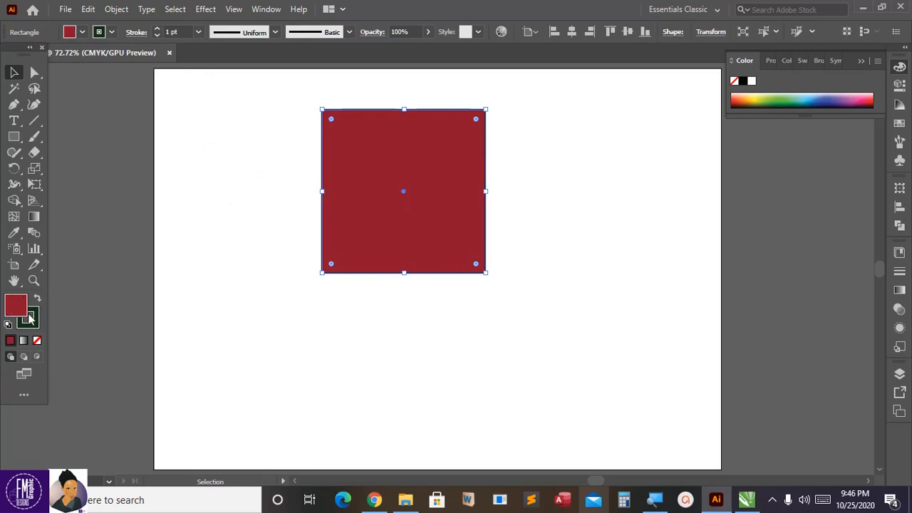
Step: Apply an orange swatch to the square's stroke and the CMYK Yellow swatch to its fill
left_click(111, 33)
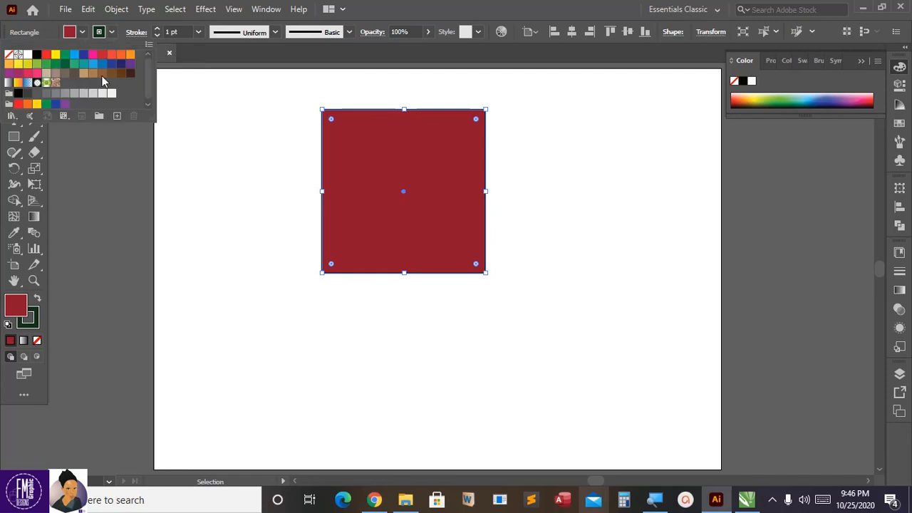
left_click(130, 55)
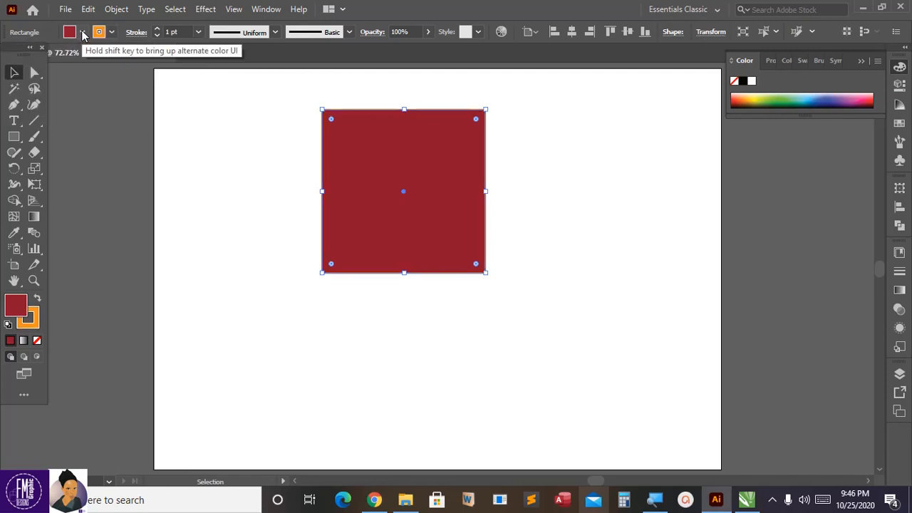
left_click(82, 33)
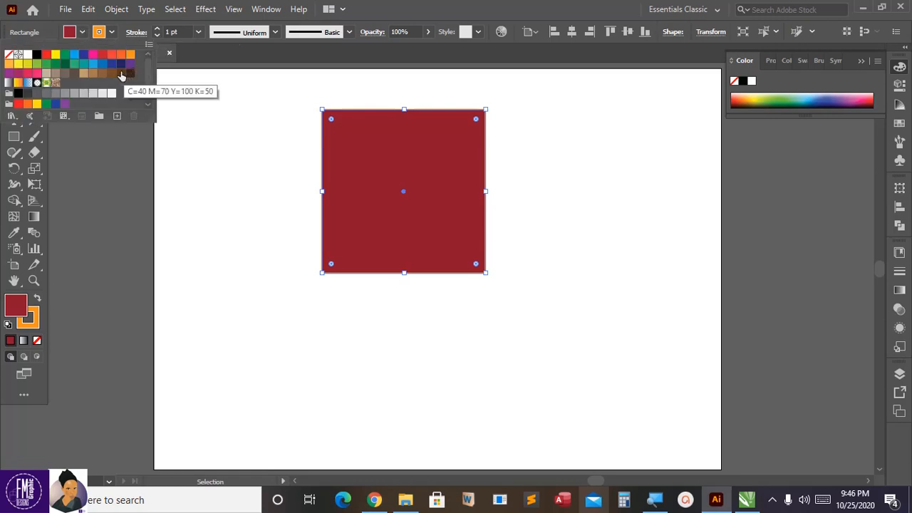
left_click(57, 56)
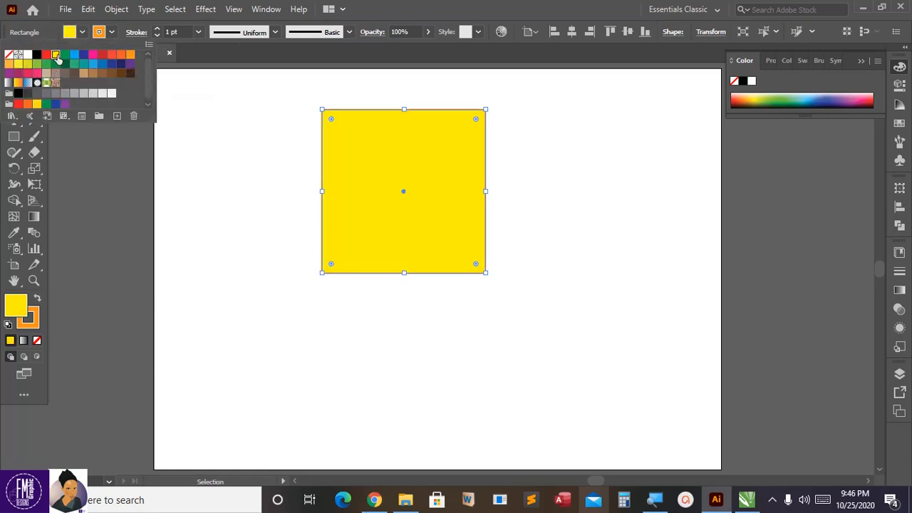
left_click(152, 23)
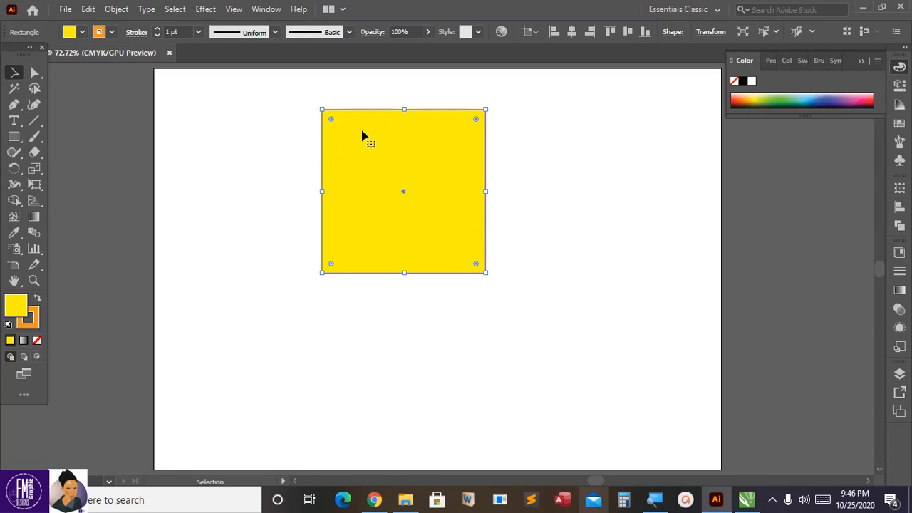
Step: Increase the square's stroke weight to 7 pt and move the square slightly down the artboard
left_click(159, 29)
left_click(158, 30)
left_click(158, 29)
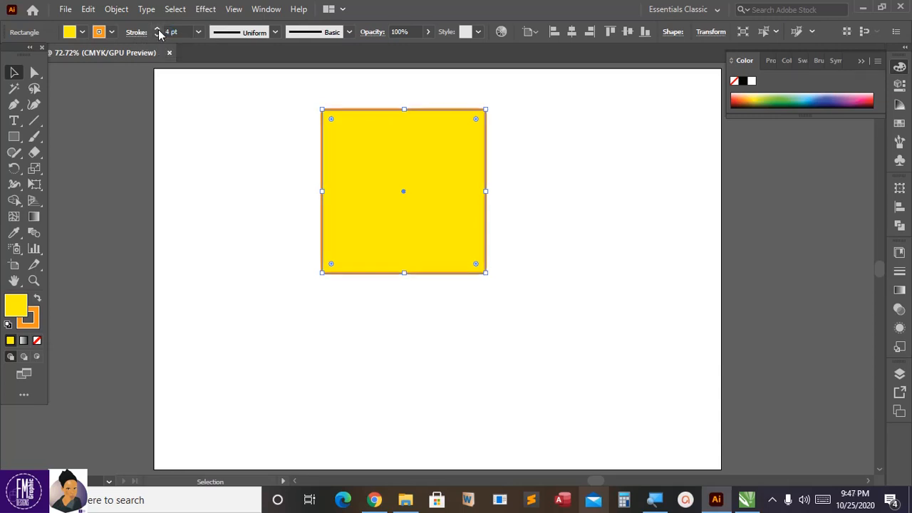
left_click(158, 29)
left_click(158, 30)
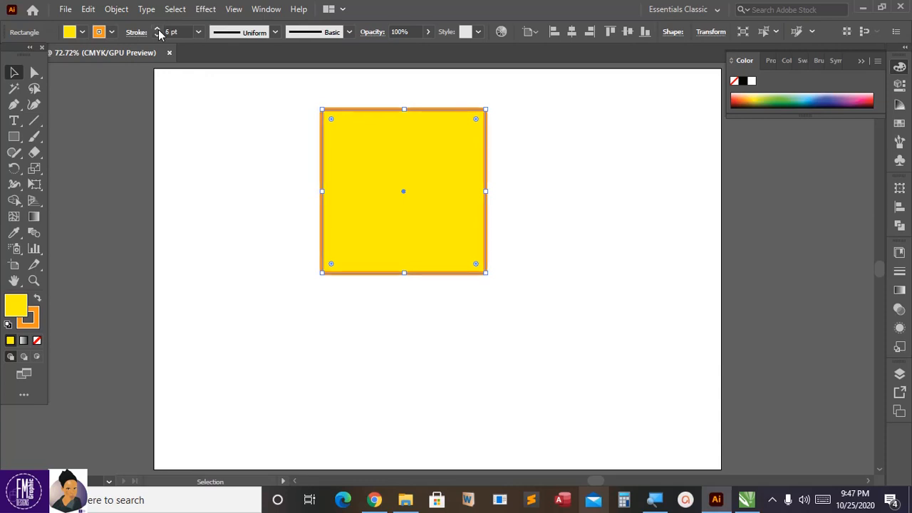
left_click(158, 30)
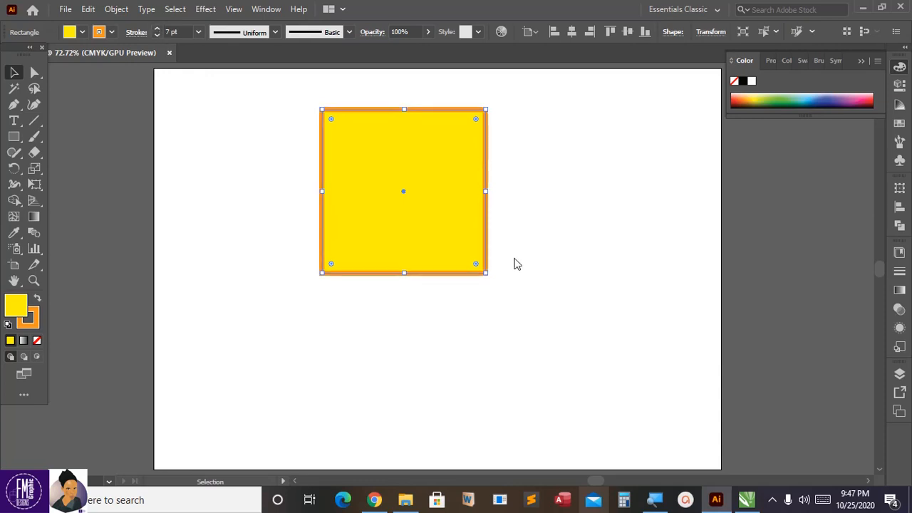
left_click(206, 158)
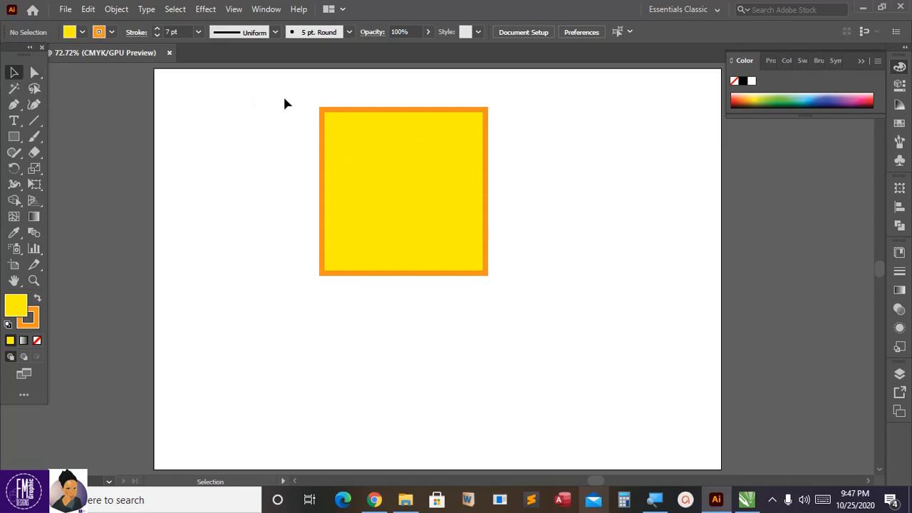
mouse_move(382, 116)
left_mouse_down()
mouse_move(309, 138)
mouse_move(380, 129)
left_mouse_up()
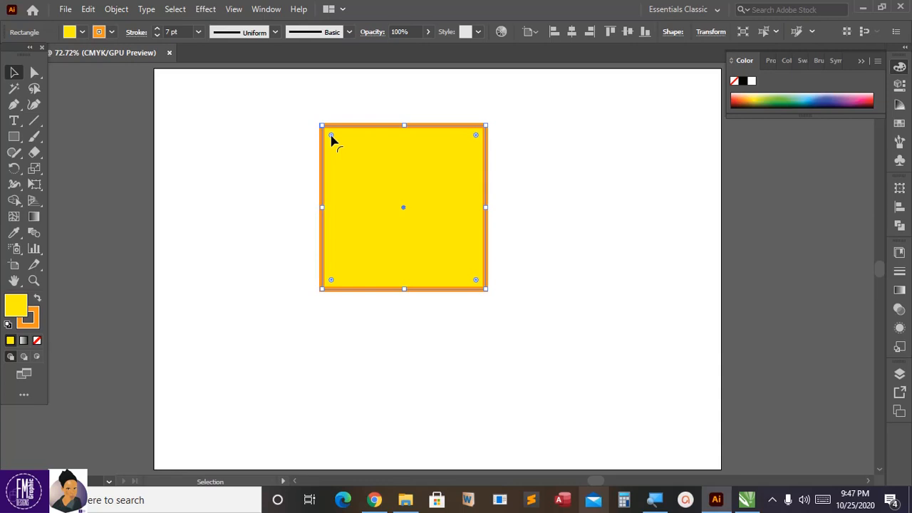
Step: Try rounding the square's four corners with the live corner widgets, and return them to sharp corners
left_click_drag(330, 135, 343, 150)
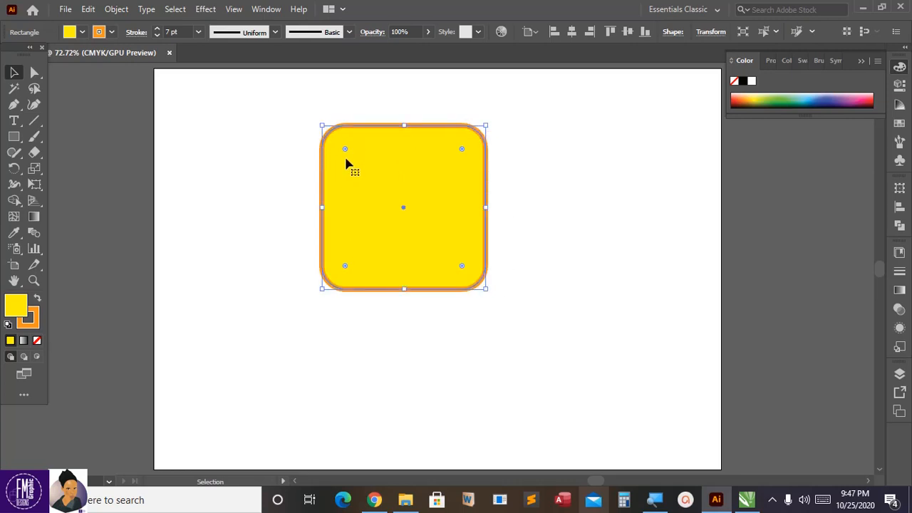
left_click_drag(345, 150, 322, 126)
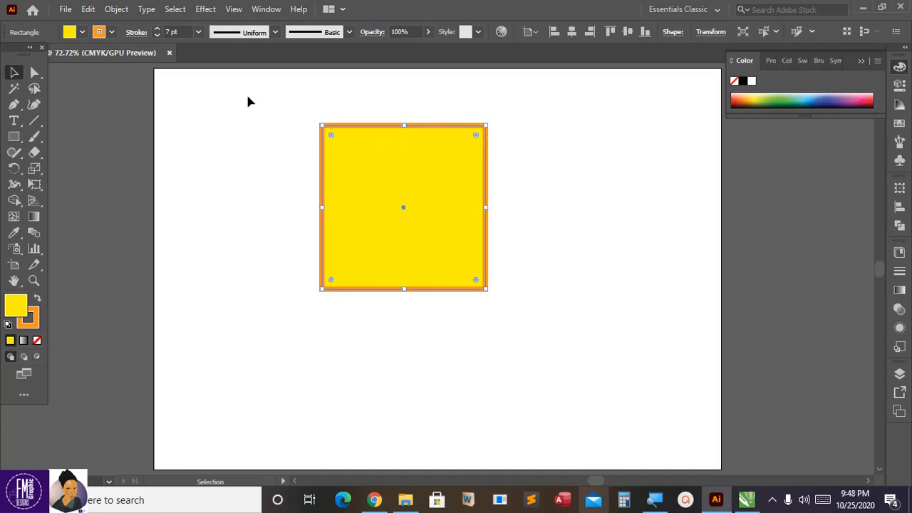
right_click(396, 203)
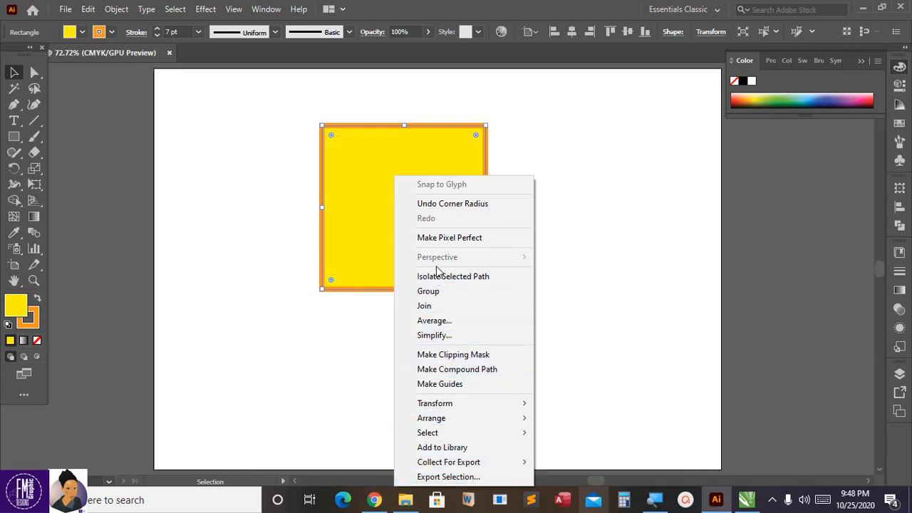
left_click(592, 248)
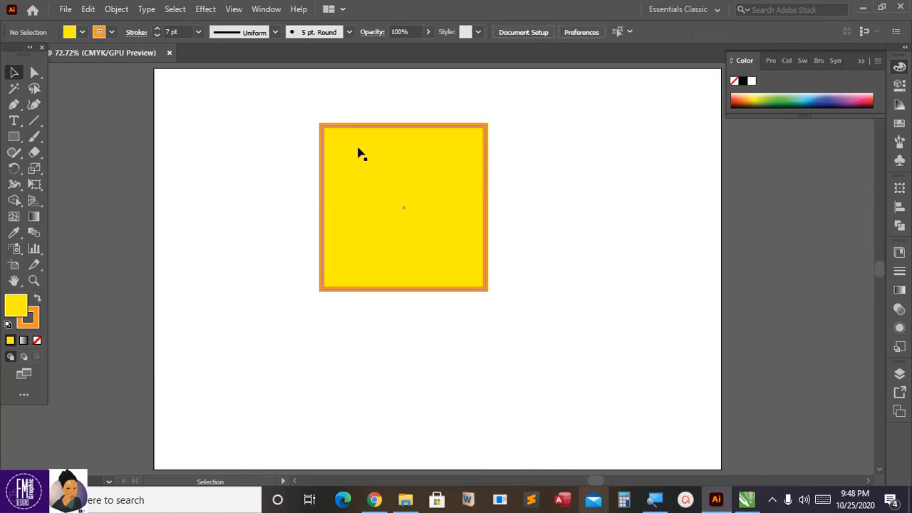
Step: Copy the yellow square and paste the duplicate in place over the original
left_click(360, 153)
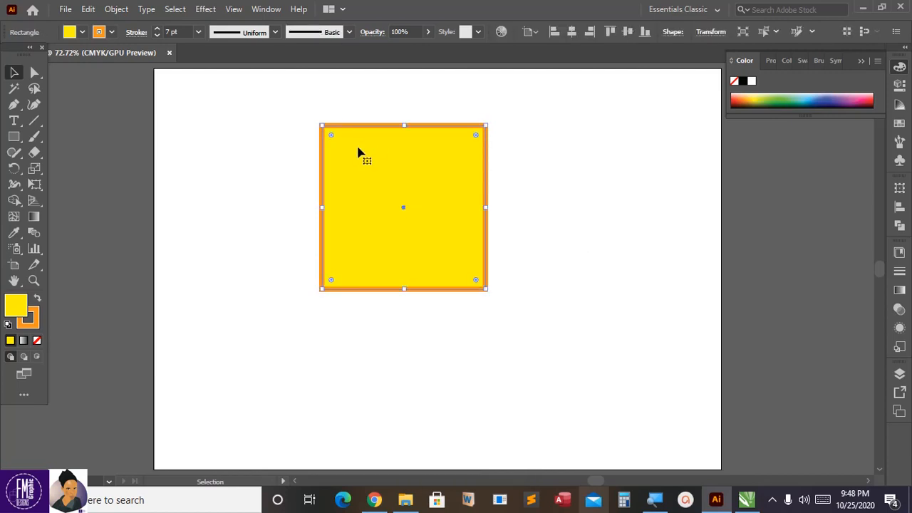
left_click(65, 10)
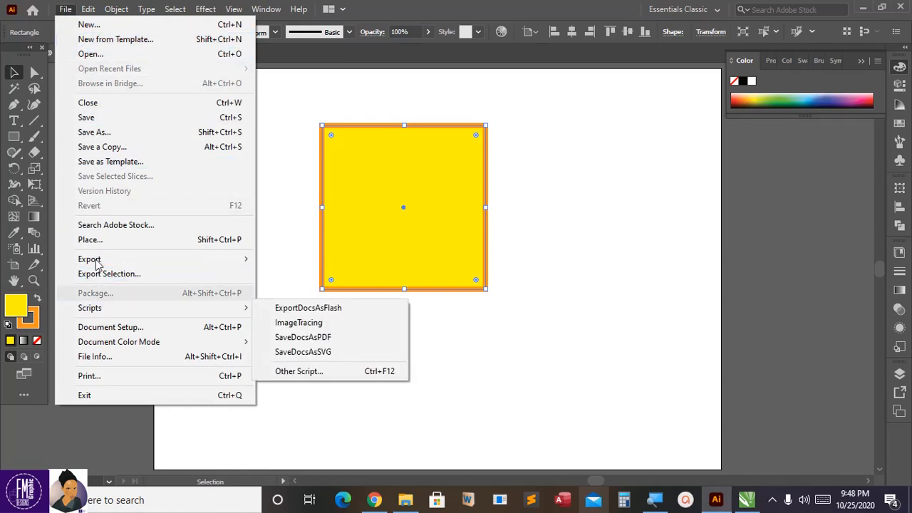
left_click(65, 9)
left_click(88, 8)
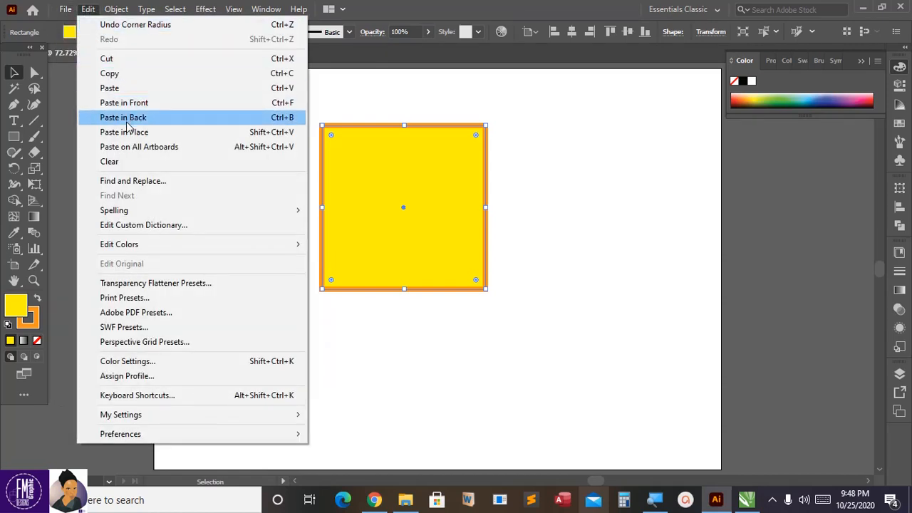
left_click(108, 79)
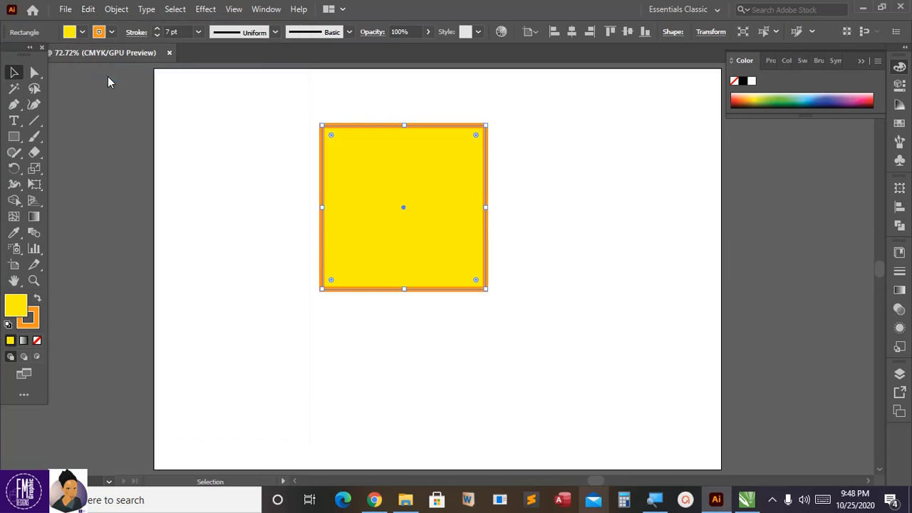
left_click(89, 9)
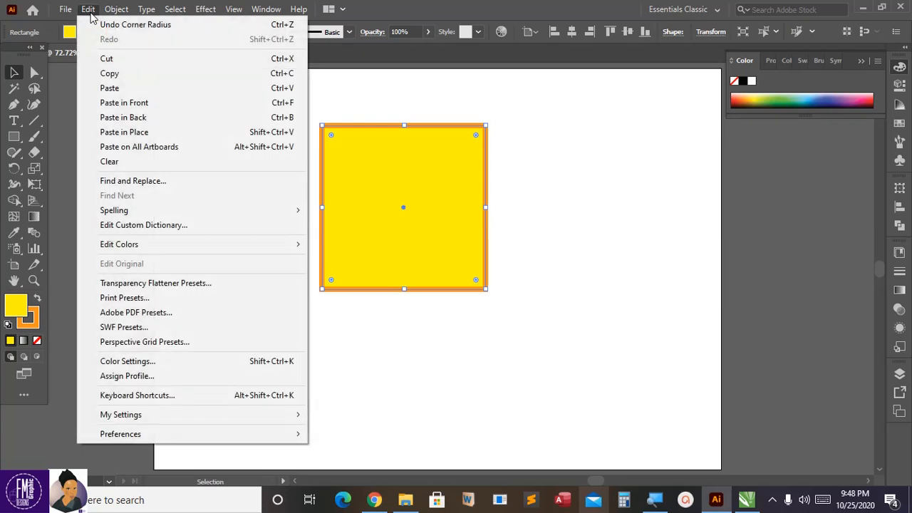
left_click(127, 134)
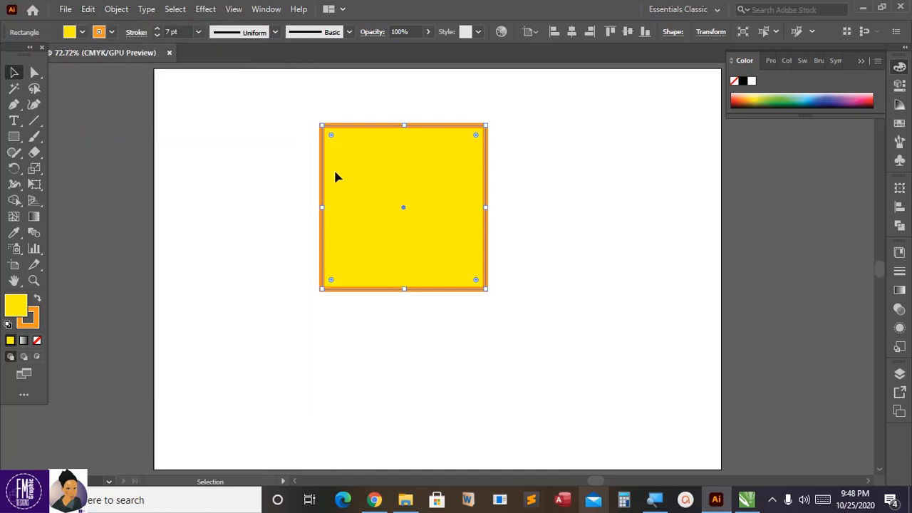
Step: Try moving the duplicate to the right of the original square twice, and undo both moves and the paste
left_click_drag(377, 187, 586, 178)
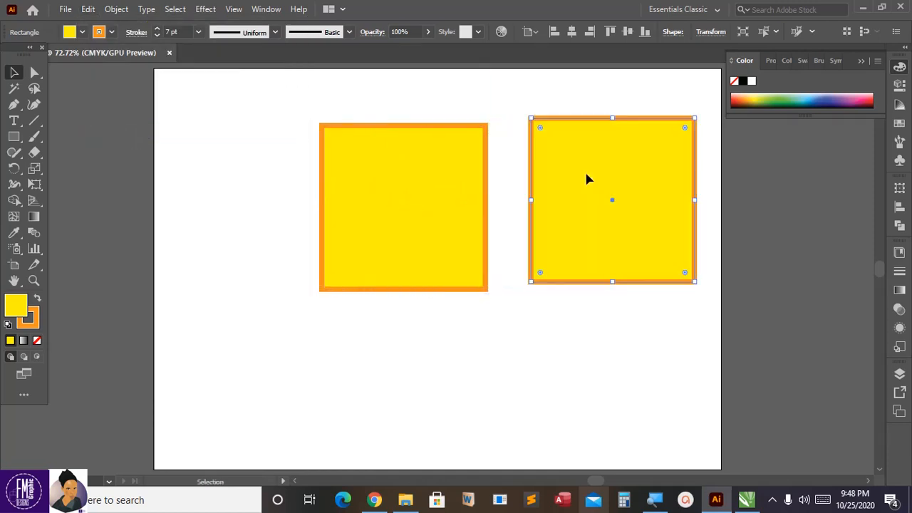
key("a")
key("ctrl+z")
key("v")
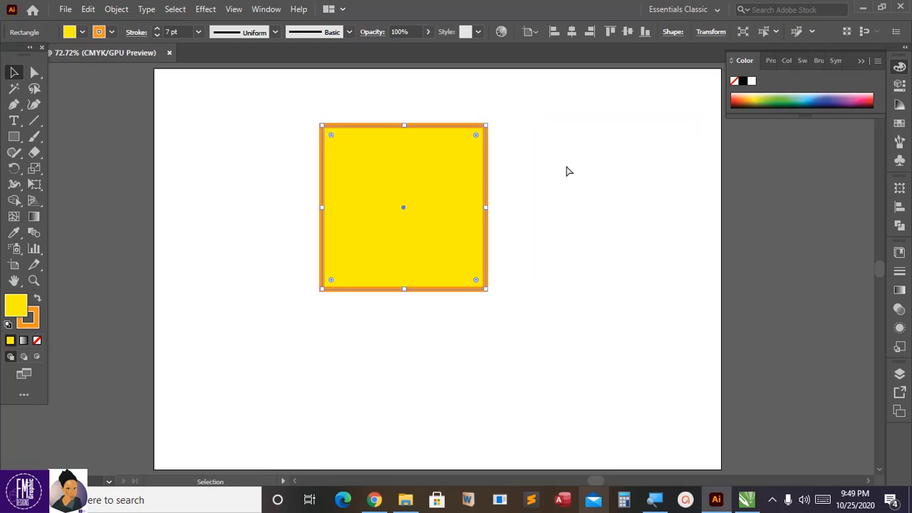
left_click(556, 171)
left_click_drag(484, 176, 541, 182)
key("a")
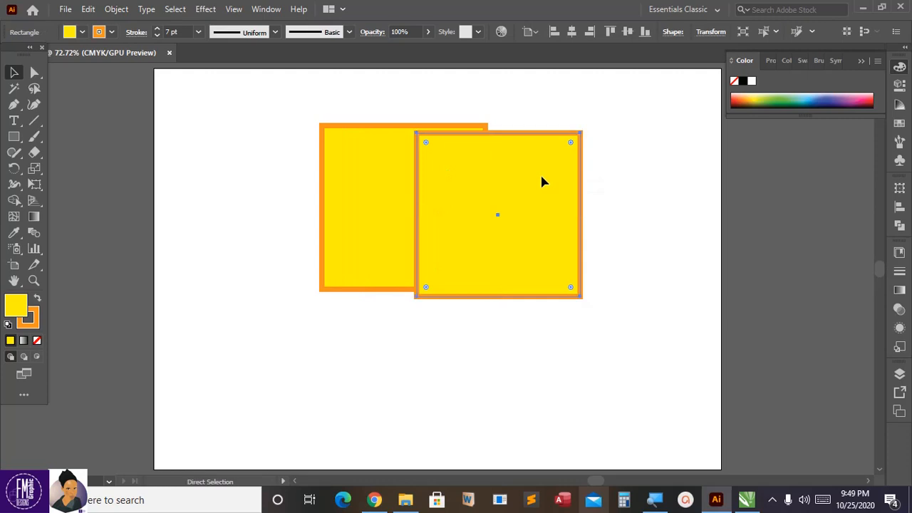
key("ctrl+z")
key("v")
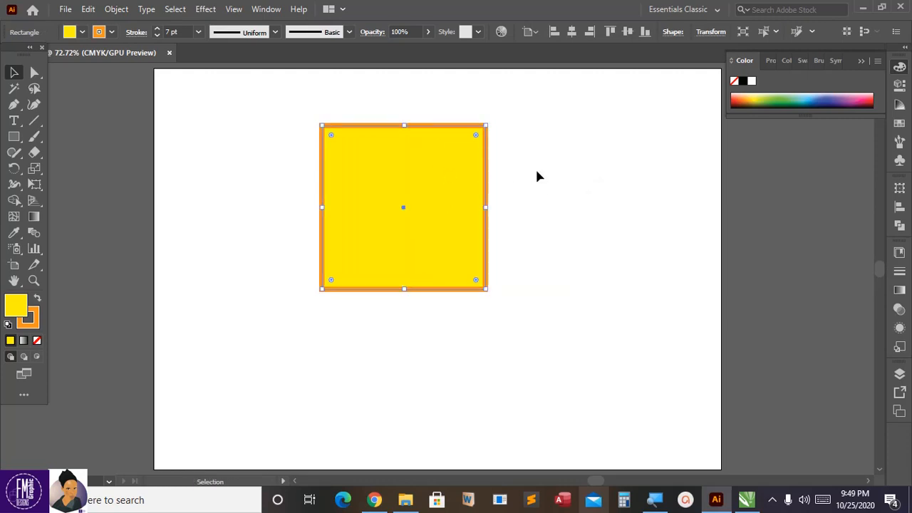
Step: Move the yellow square to the right to check for a copy underneath, and undo the move
left_click(537, 175)
left_click_drag(444, 158, 549, 159)
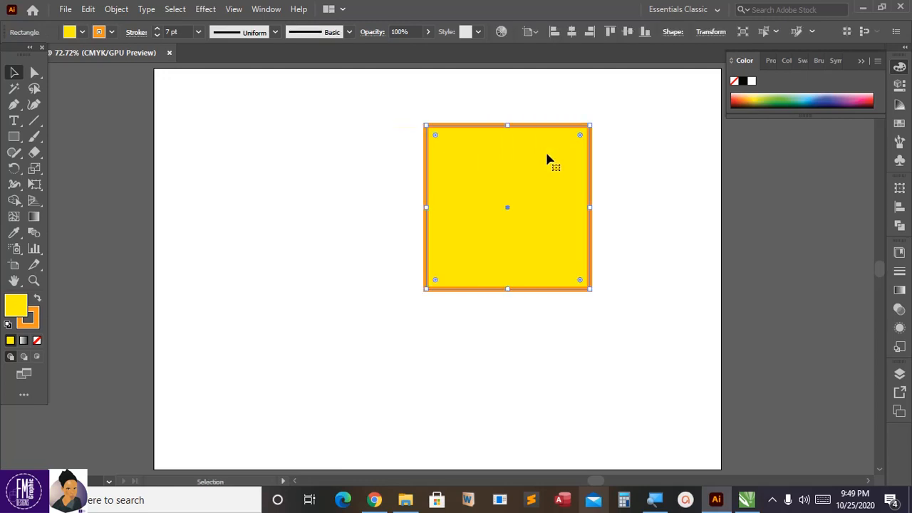
key("ctrl+z")
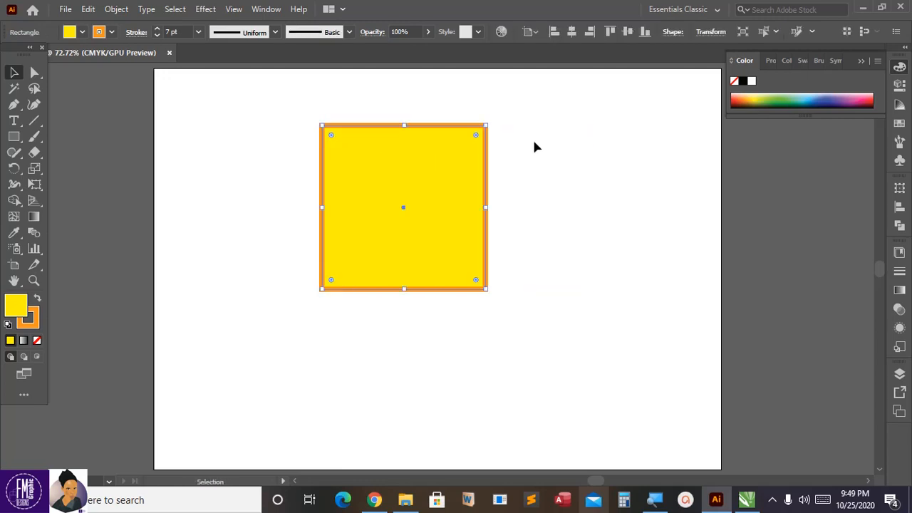
Step: Copy the yellow square and paste a duplicate onto the artboard
left_click(88, 10)
left_click(119, 75)
left_click(89, 9)
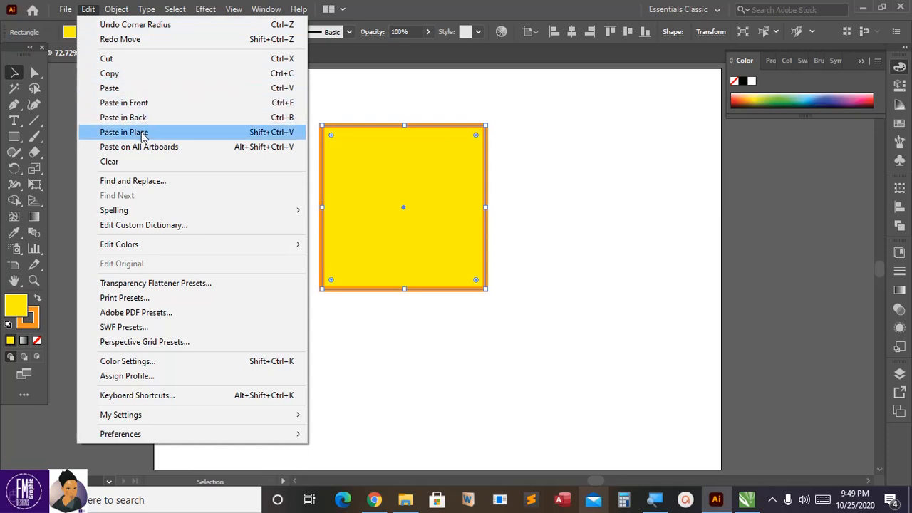
left_click(129, 91)
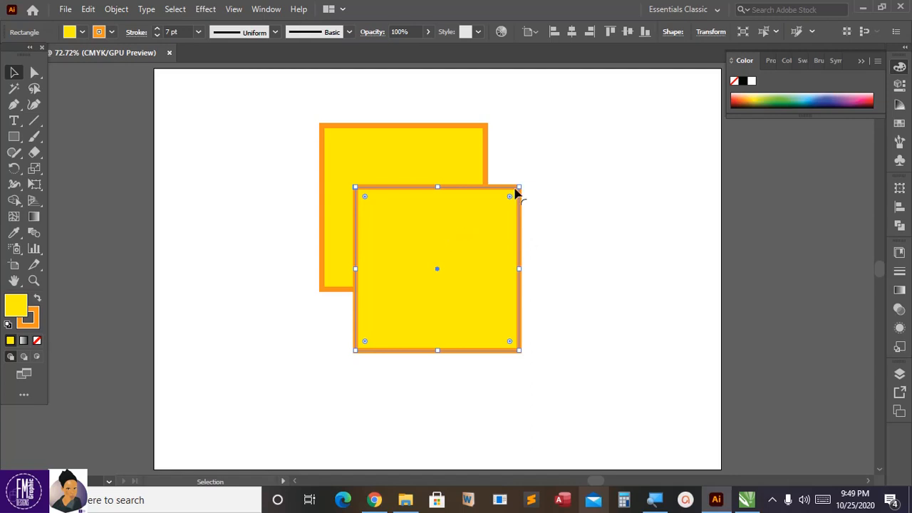
Step: Move the duplicate near the artboard's right edge and shrink it to less than half its size
left_click_drag(516, 193, 685, 198)
left_click_drag(524, 358, 615, 262)
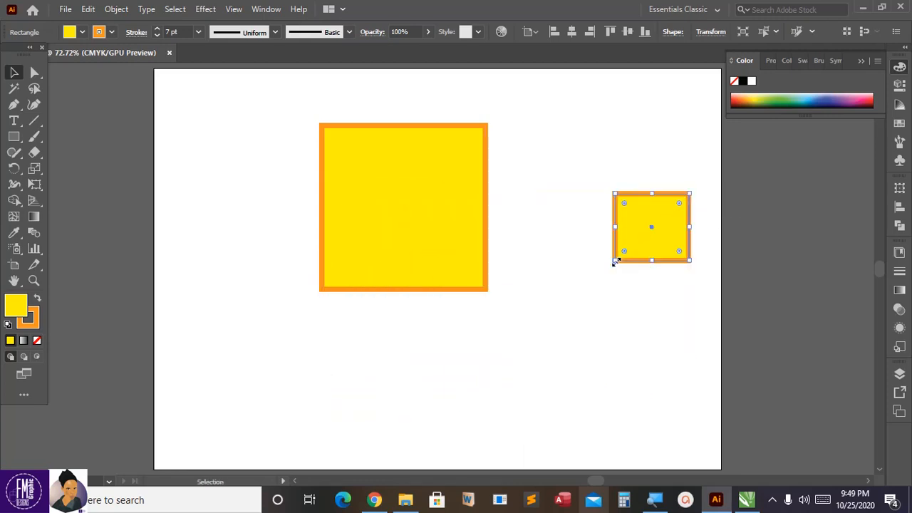
left_click(560, 275)
Step: Round only the large square's upper-left corner by selecting that anchor point with the Direct Selection tool
left_click(330, 179)
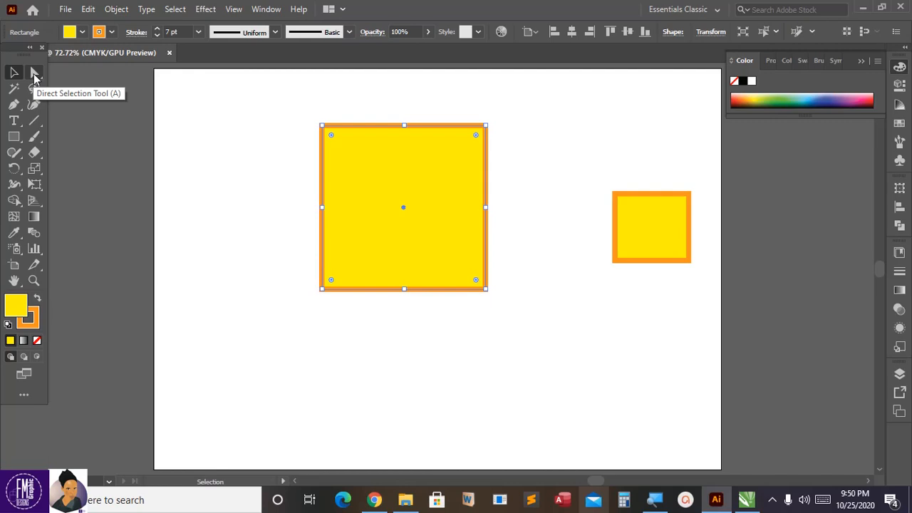
key("a")
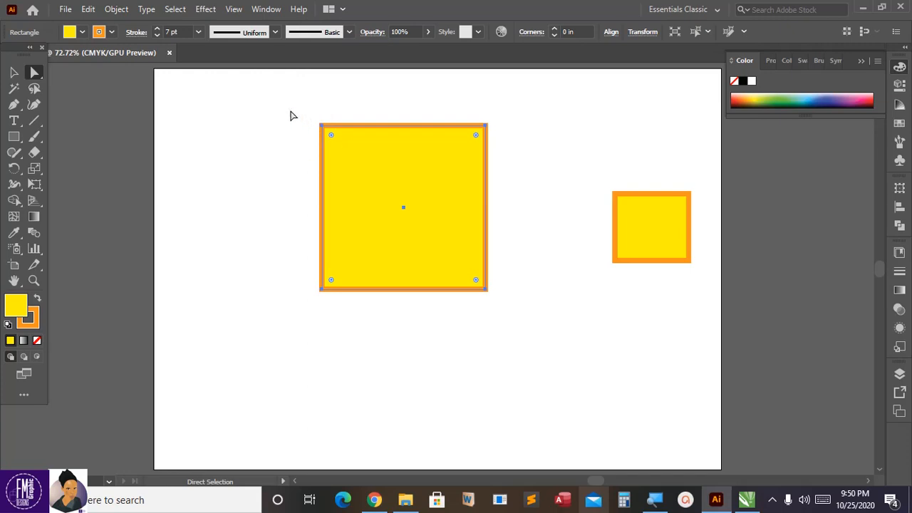
left_click_drag(287, 105, 352, 164)
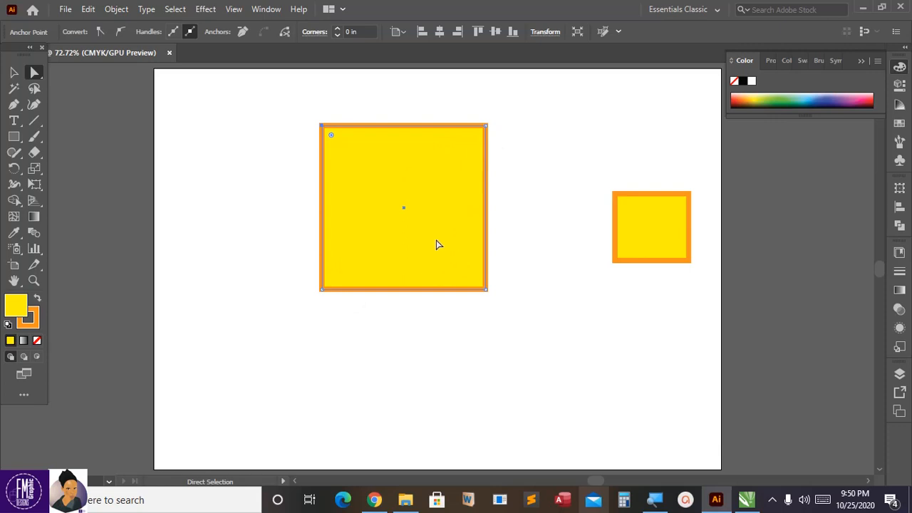
left_click(331, 136)
left_click_drag(331, 137, 346, 149)
left_click(289, 157)
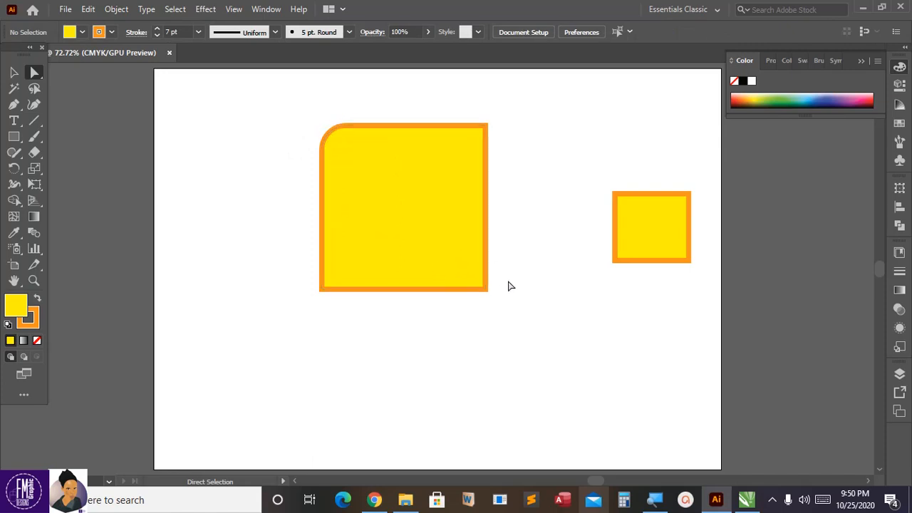
Step: Round the large square's lower-right corner by a similar amount to match the opposite corner
left_click_drag(504, 262, 456, 323)
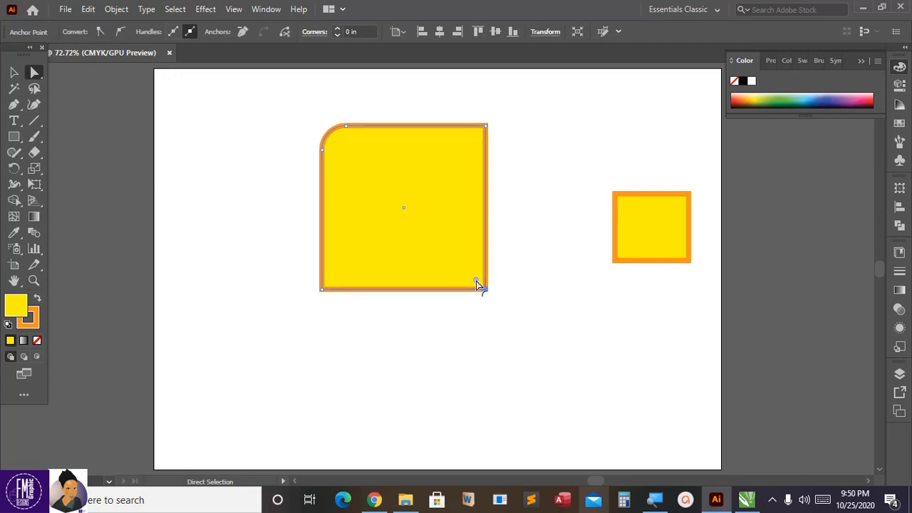
left_click_drag(476, 281, 462, 268)
left_click(510, 267)
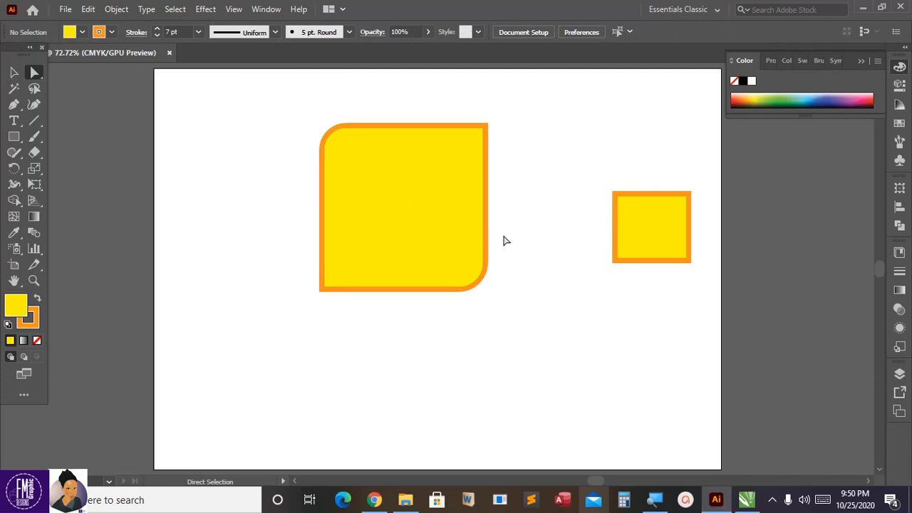
Step: Move the rounded square toward the artboard's left side and scale it down proportionally to about half its size
left_click(13, 73)
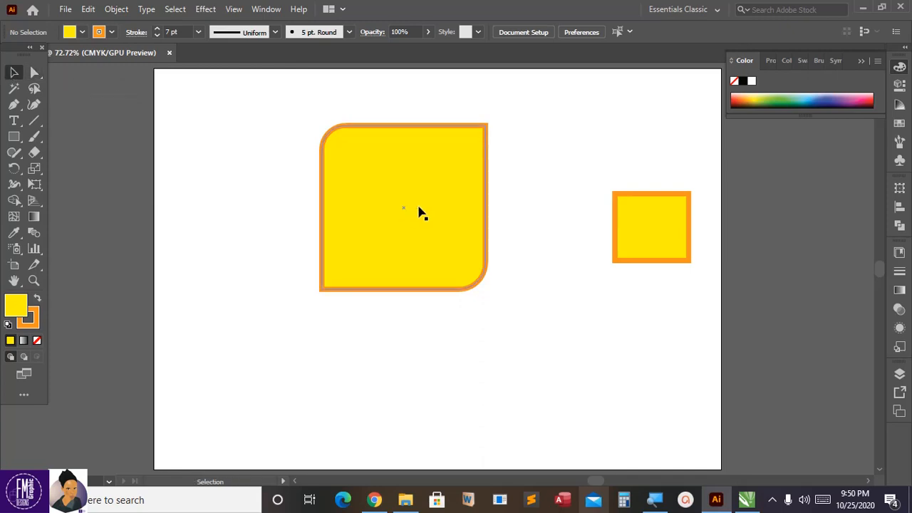
left_click_drag(428, 193, 353, 184)
left_click_drag(428, 293, 359, 239)
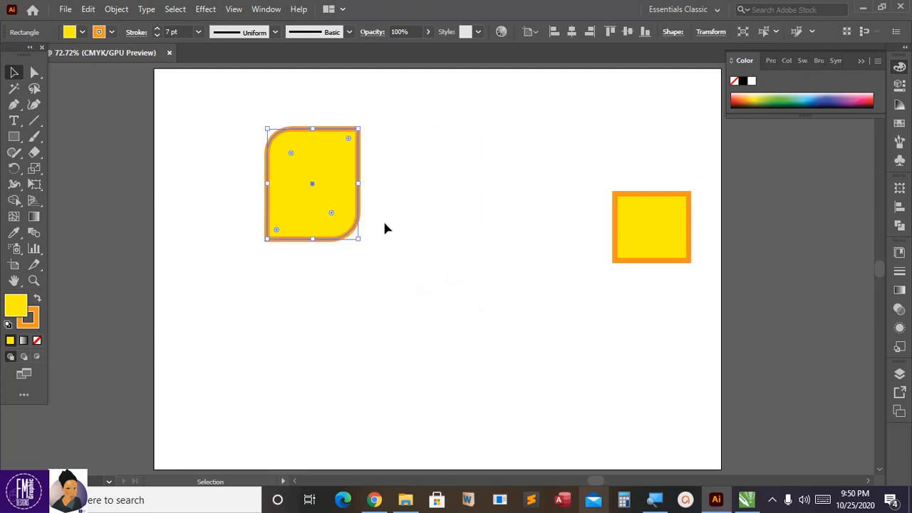
left_click(369, 228)
key("ctrl+z")
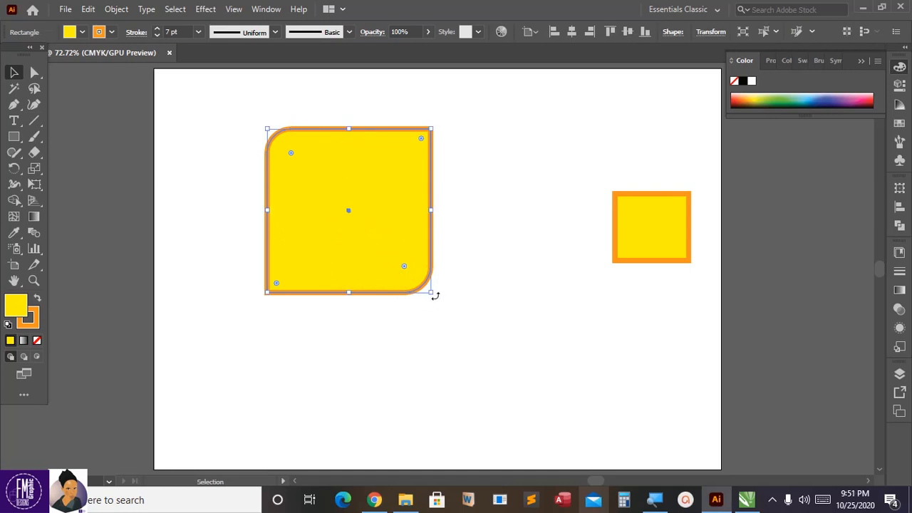
left_click_drag(431, 292, 354, 215)
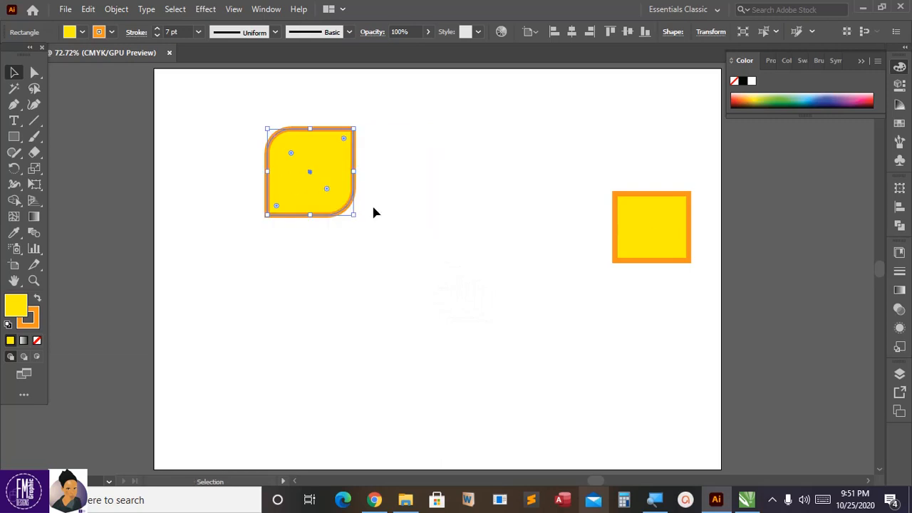
Step: Reduce the rounded square's stroke to 2 pt and move it about 0.39 in left and 0.44 in up
left_click(157, 35)
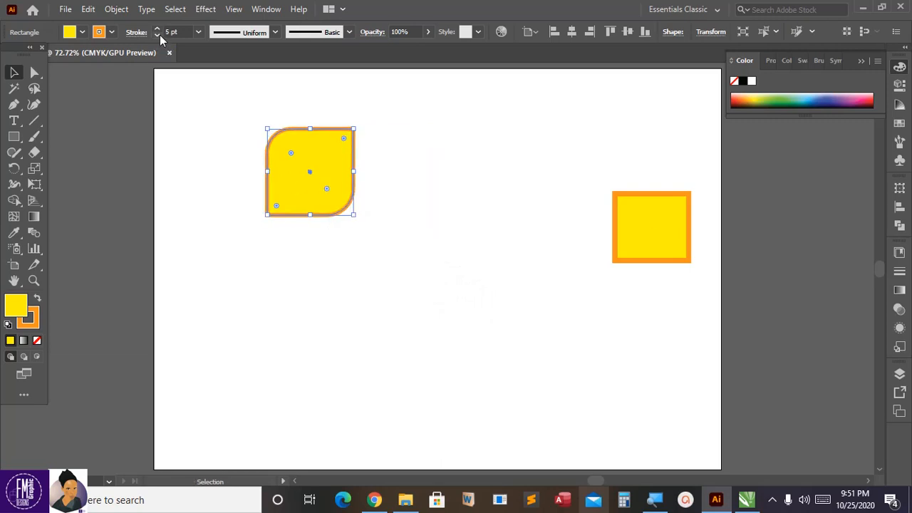
left_click(157, 35)
left_click(158, 35)
left_click(158, 35)
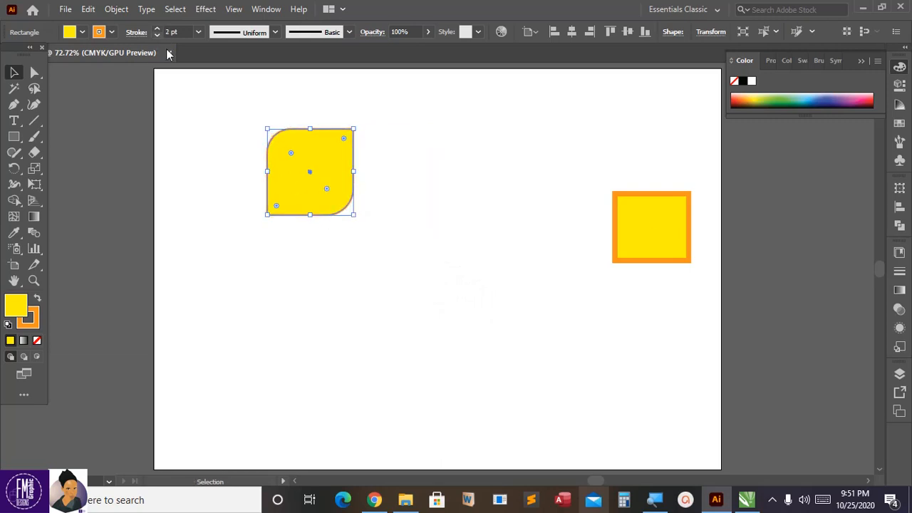
left_click(235, 181)
left_click_drag(299, 181, 279, 160)
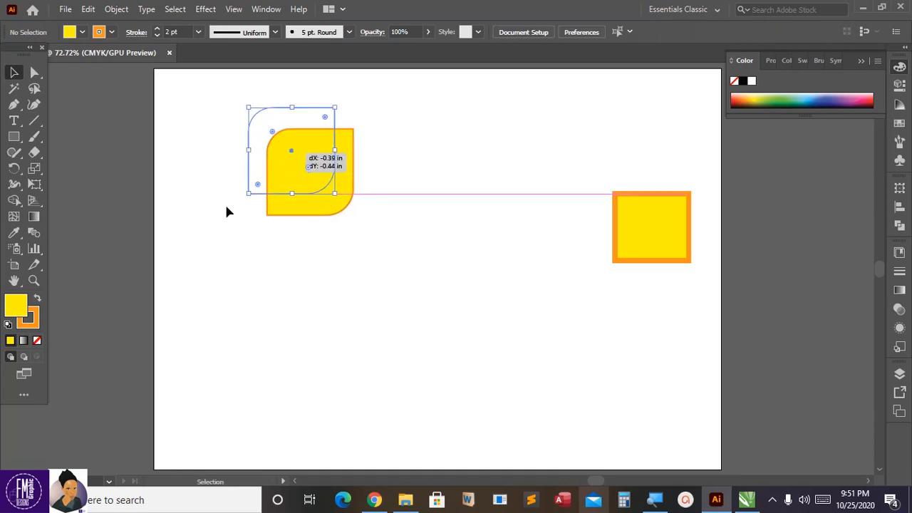
Step: Draw a narrow horizontal rectangle overlapping the upper part of the rounded square and extending past its right edge
left_click(14, 138)
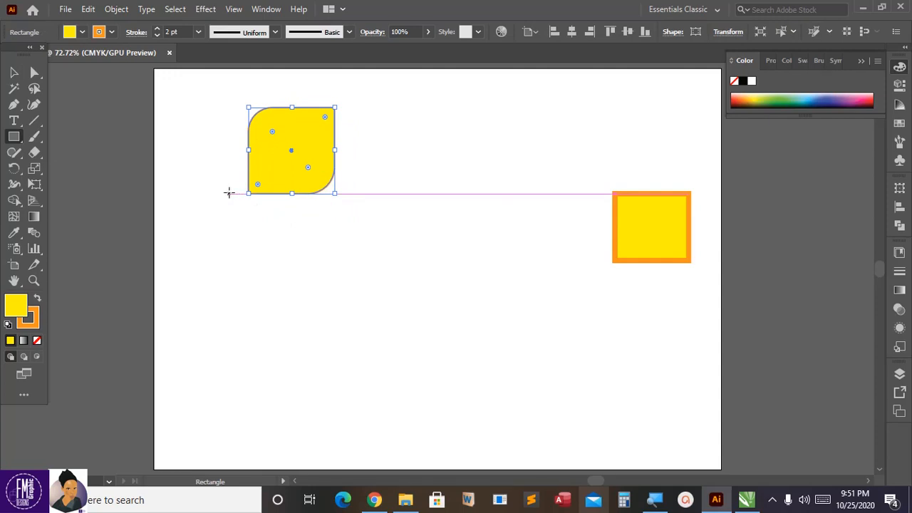
left_click_drag(229, 193, 349, 130)
key("v")
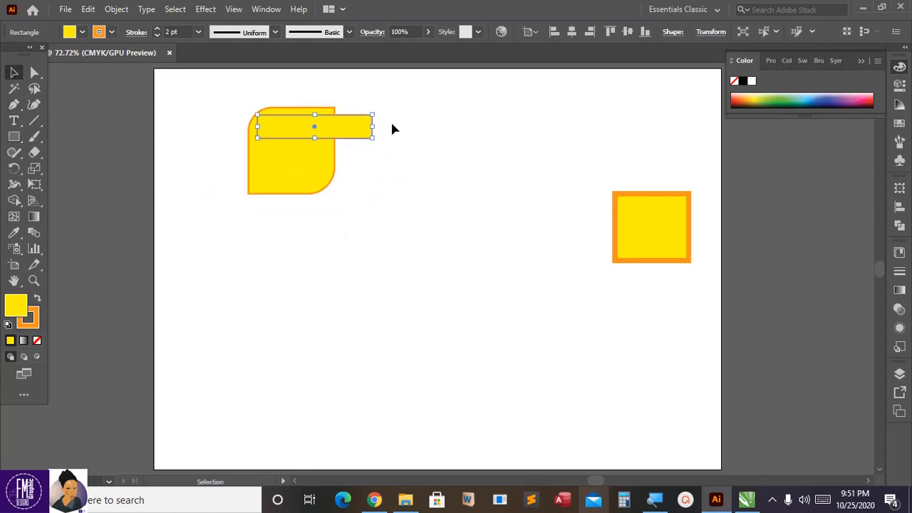
left_click(392, 128)
left_click(335, 132)
left_click(401, 134)
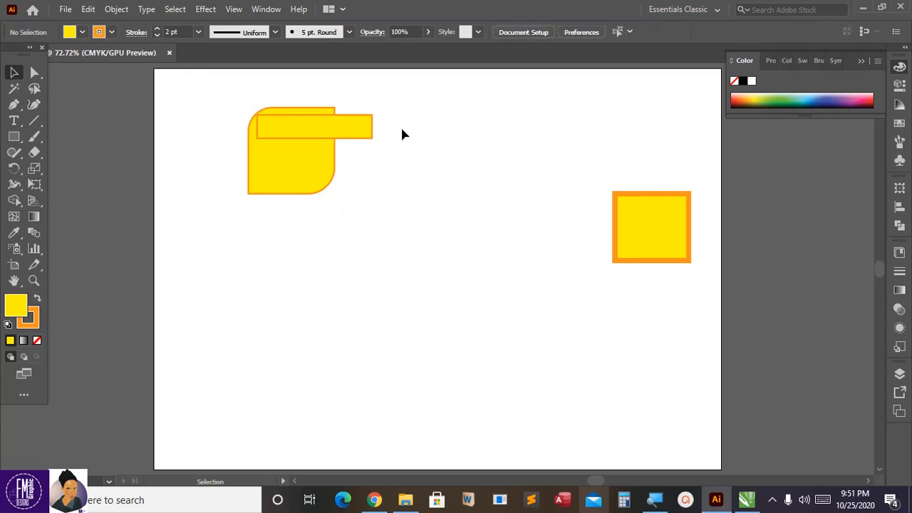
Step: Fully round the narrow rectangle's two right corners and shift the bar slightly to the right
left_click(350, 134)
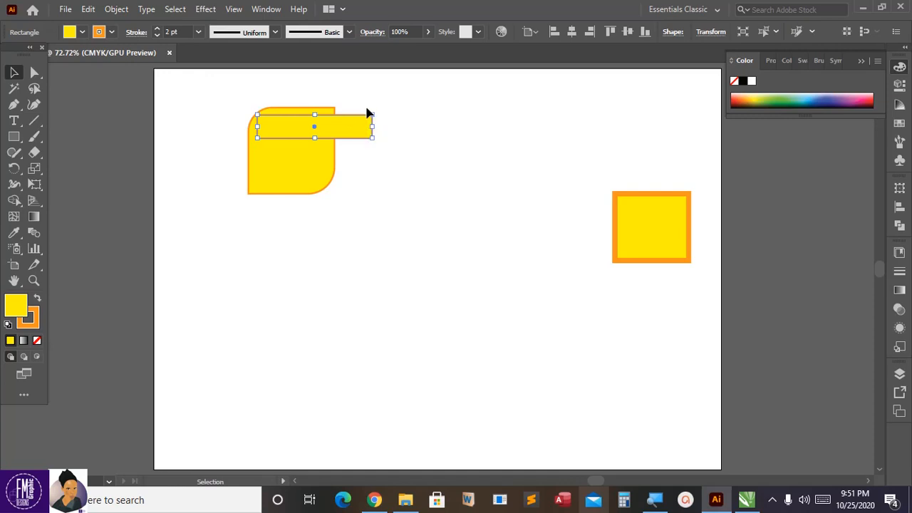
left_click(35, 73)
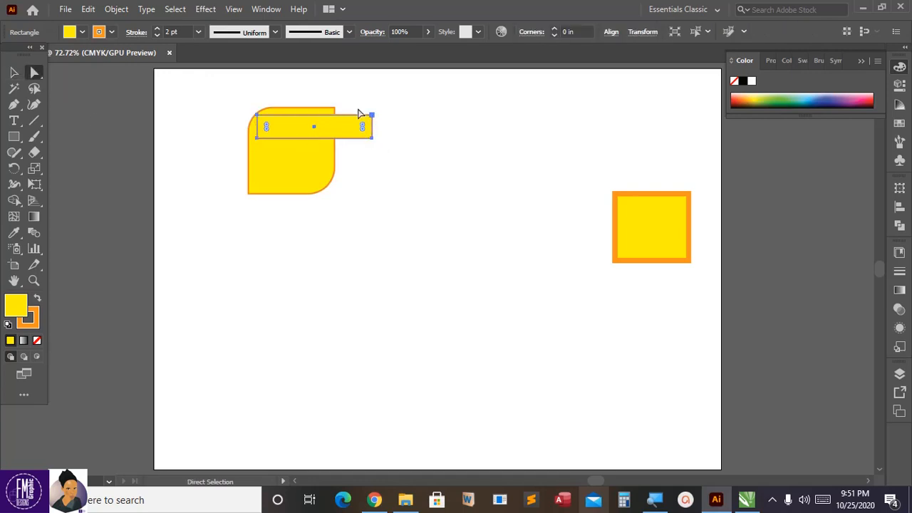
left_click_drag(360, 106, 387, 173)
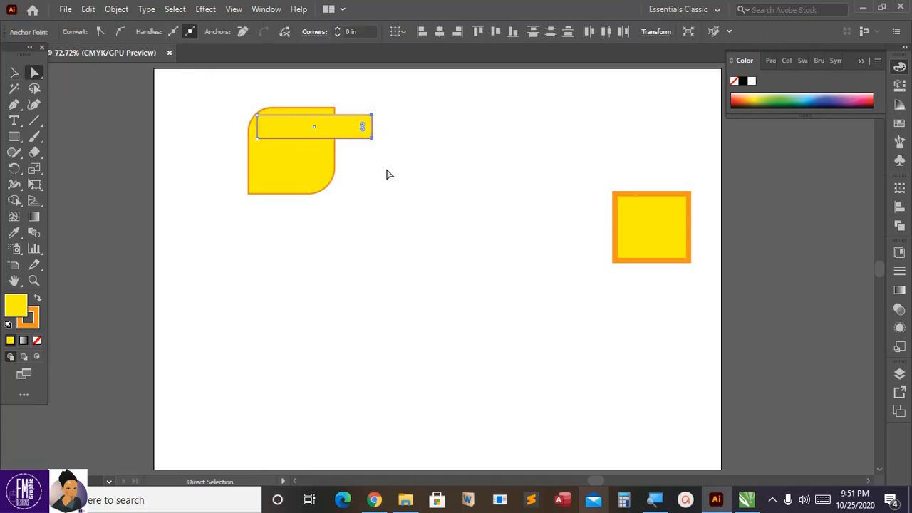
left_click_drag(364, 126, 359, 128)
left_click(13, 72)
left_click(365, 189)
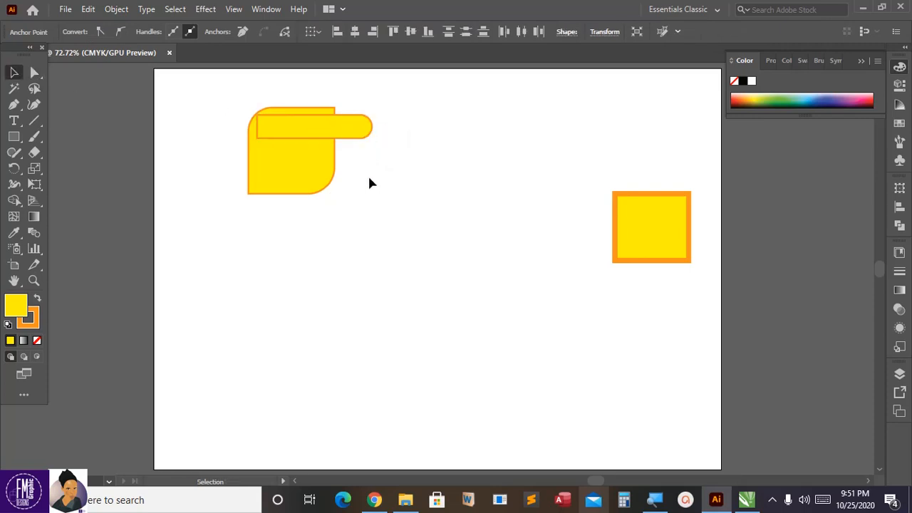
left_click_drag(359, 135, 371, 132)
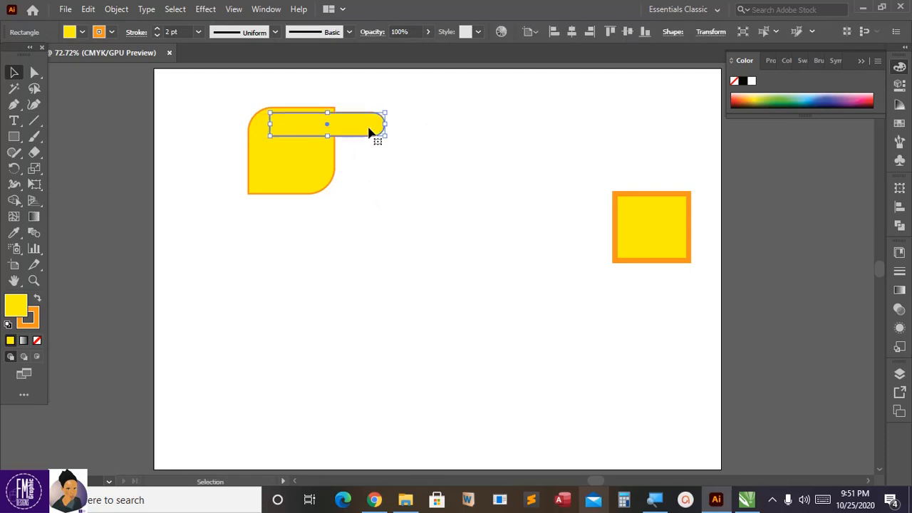
left_click(389, 144)
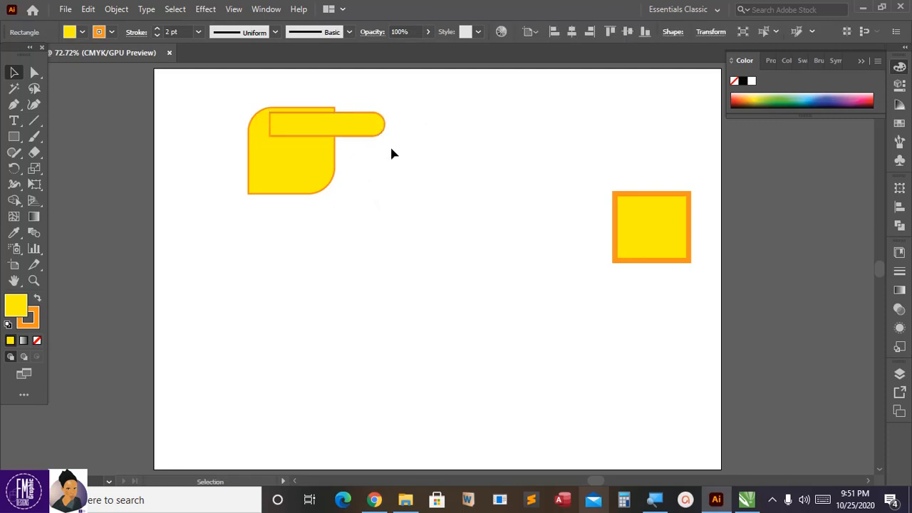
Step: Fill the rounded square behind the bar with dark green
left_click(329, 156)
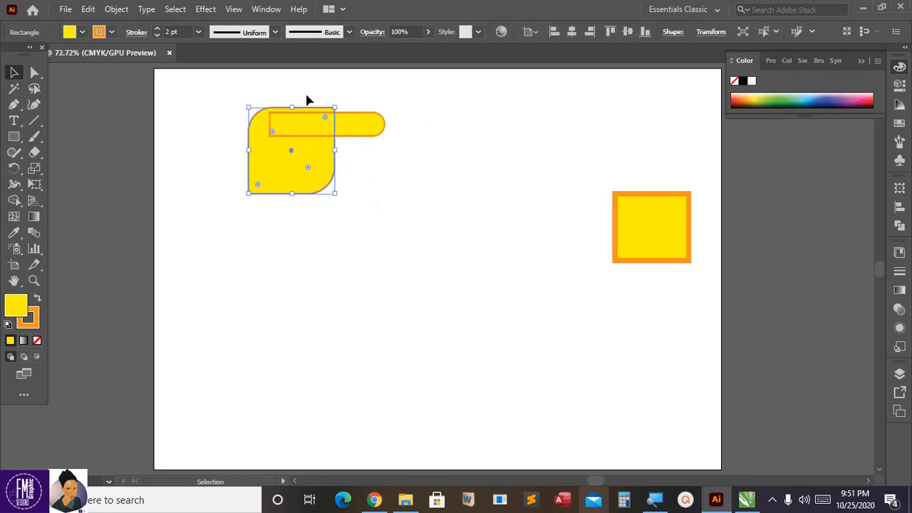
left_click(81, 32)
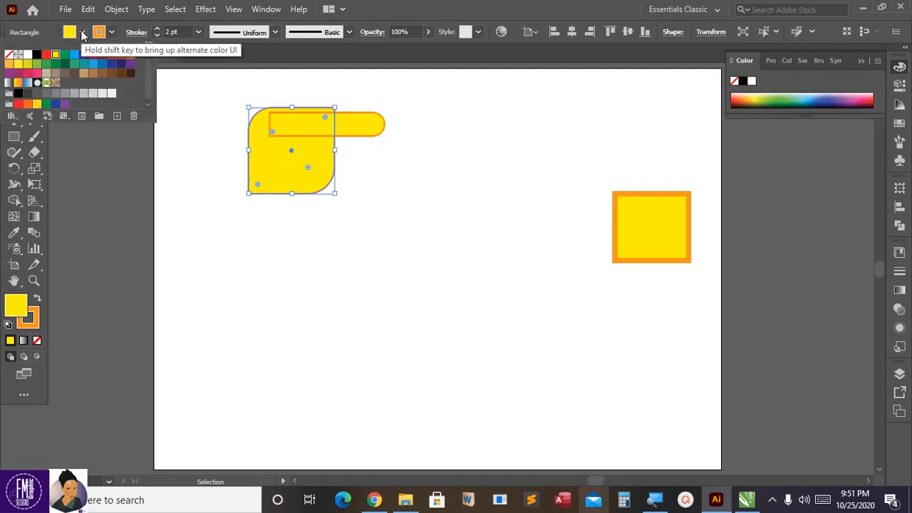
left_click(60, 67)
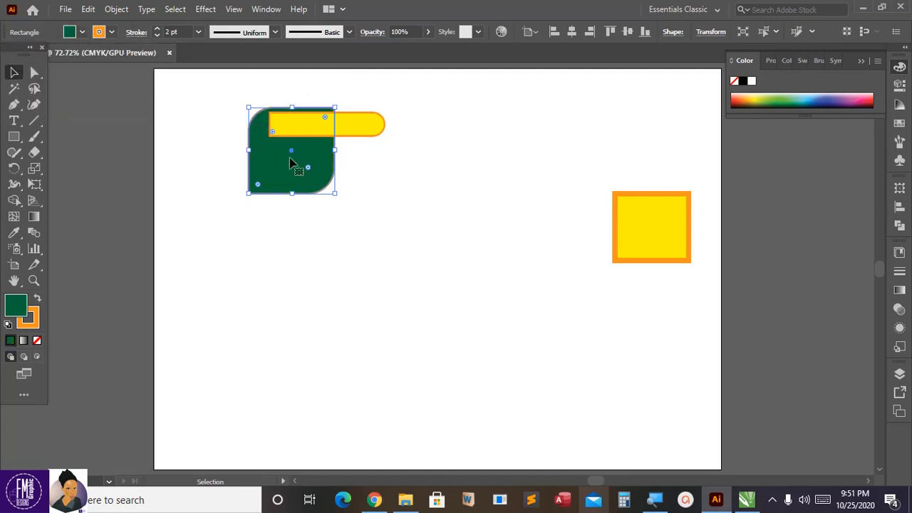
left_click(363, 161)
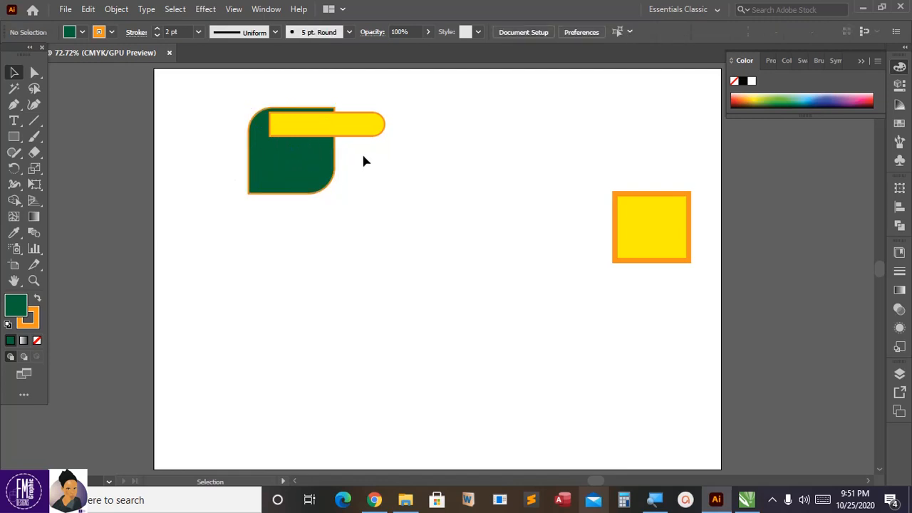
Step: Bring the green shape to the front so it overlaps the yellow bar
left_click(287, 164)
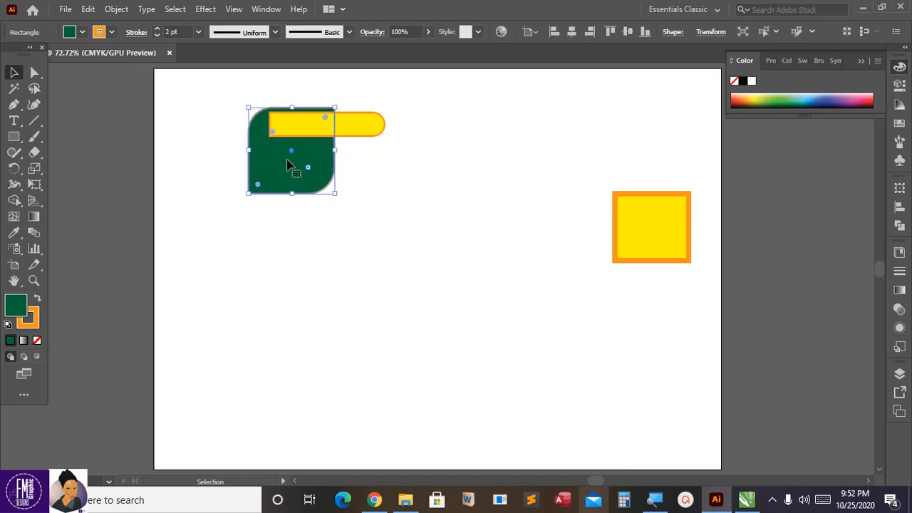
right_click(287, 164)
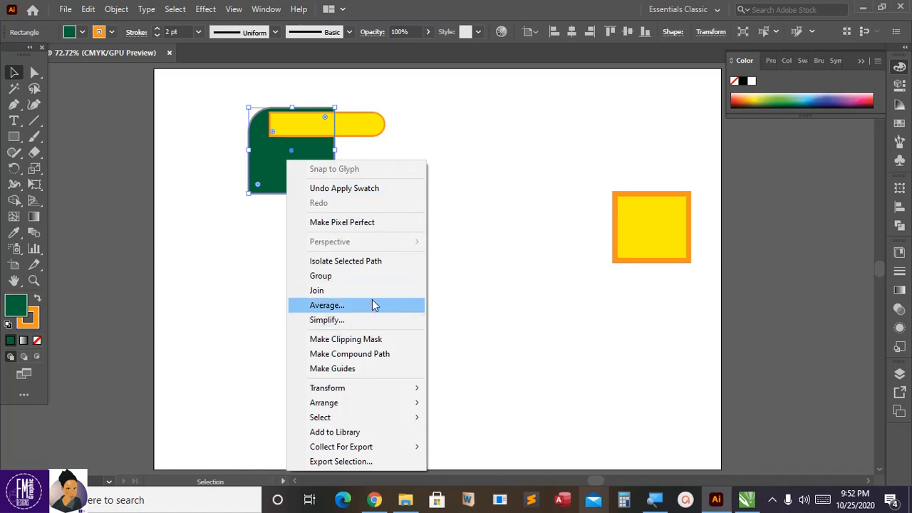
mouse_move(353, 409)
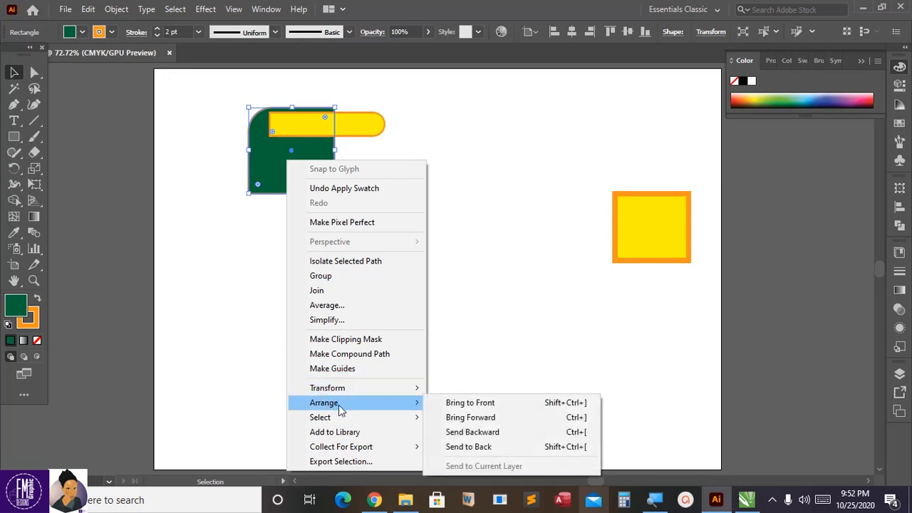
left_click(470, 403)
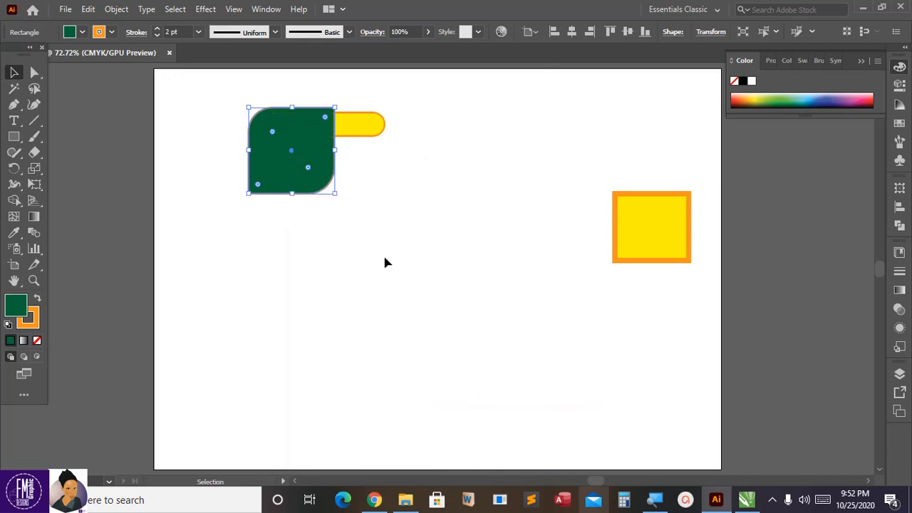
left_click(437, 119)
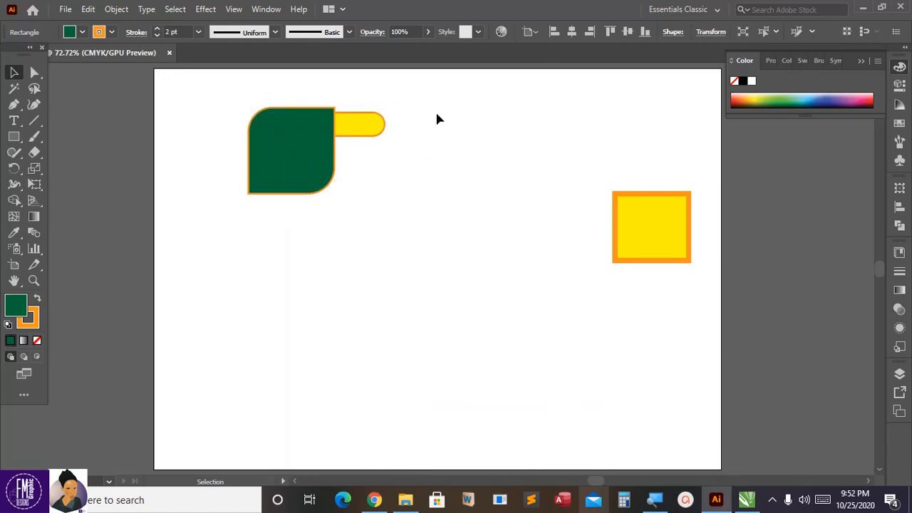
Step: Remove the orange outlines from the green rounded shape and the yellow bar behind it by setting each stroke to none
left_click(309, 182)
left_click(112, 32)
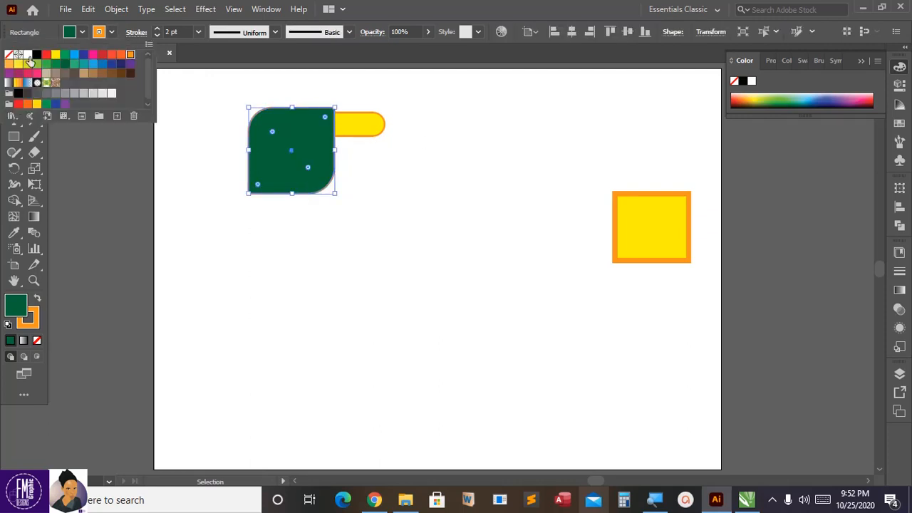
left_click(9, 55)
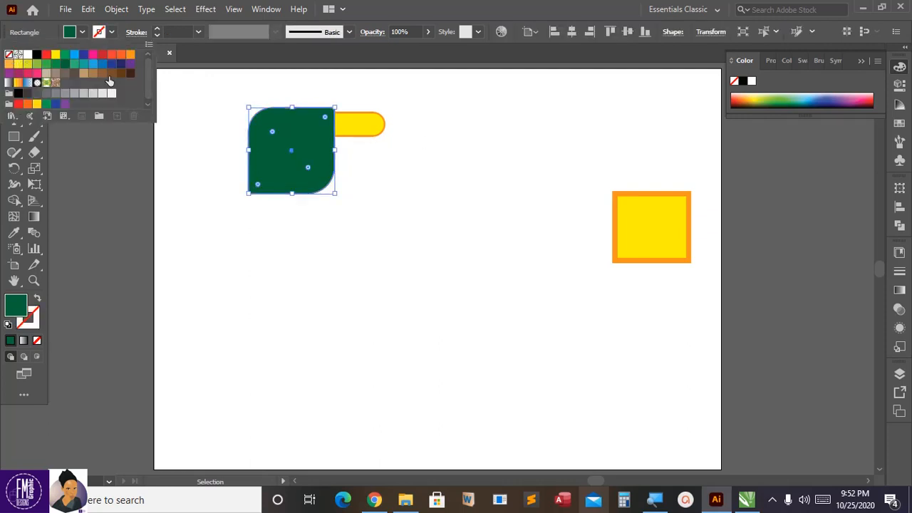
left_click(492, 196)
left_click(369, 131)
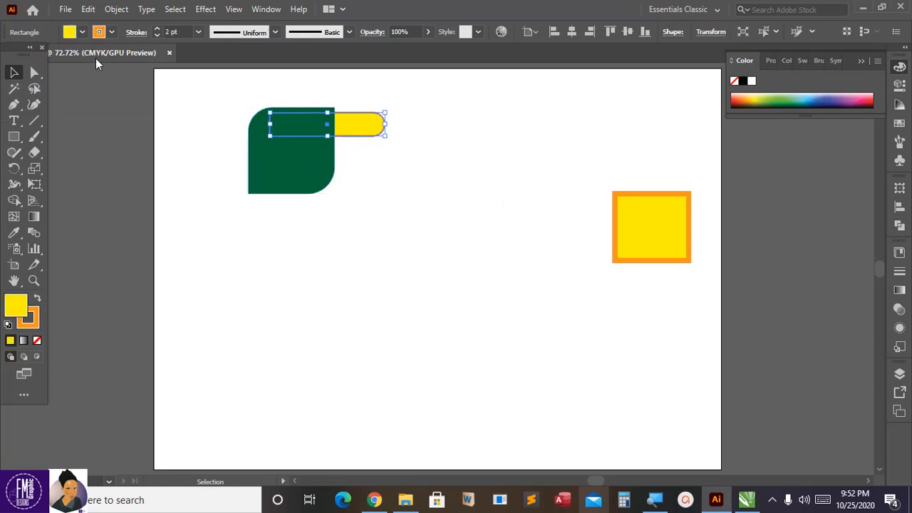
left_click(112, 32)
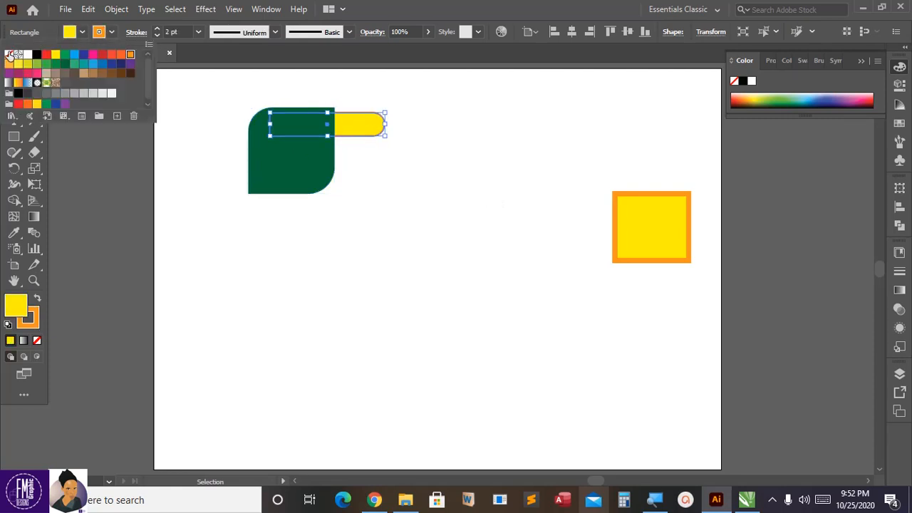
left_click(9, 56)
left_click(442, 181)
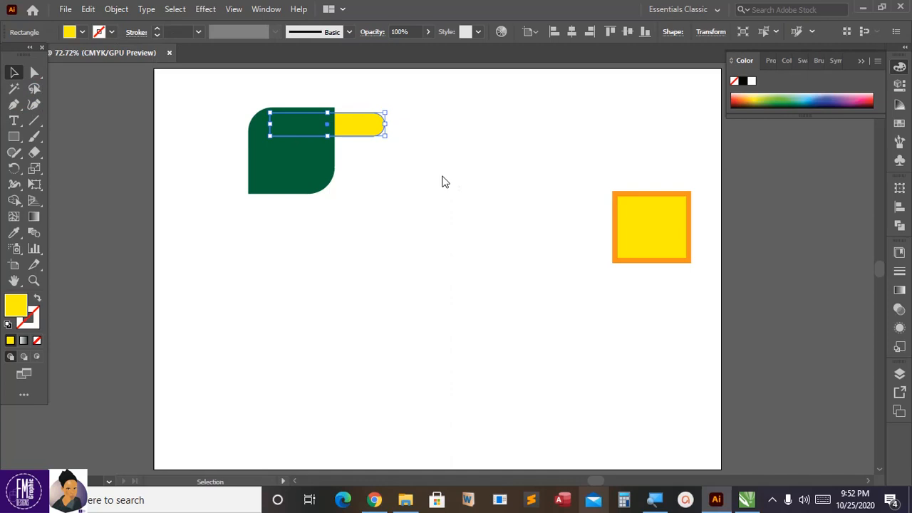
Step: Copy the yellow bar and paste the duplicate in place directly over the original
left_click(387, 168)
left_click(375, 136)
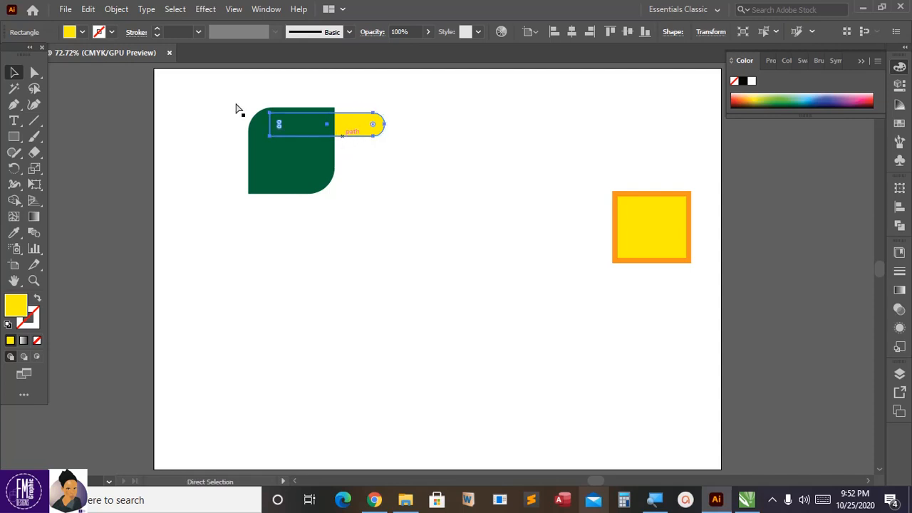
left_click(89, 9)
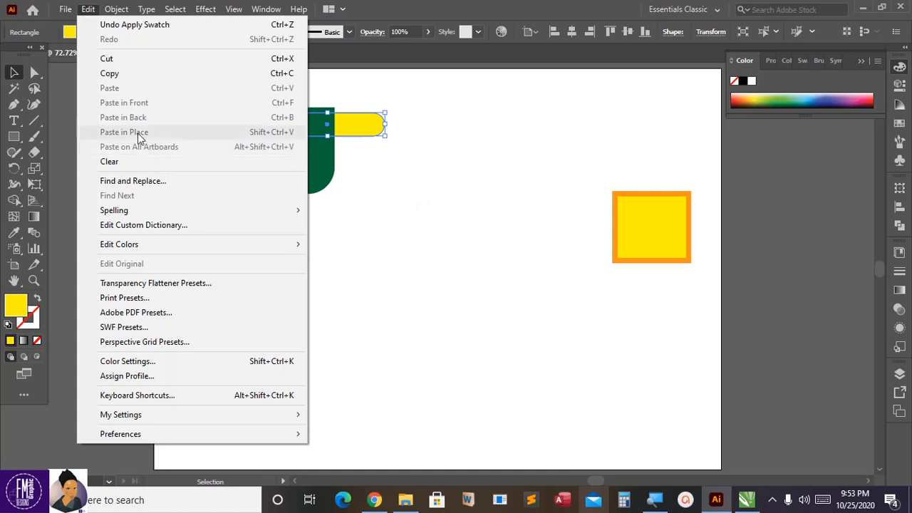
left_click(426, 196)
left_click(360, 127)
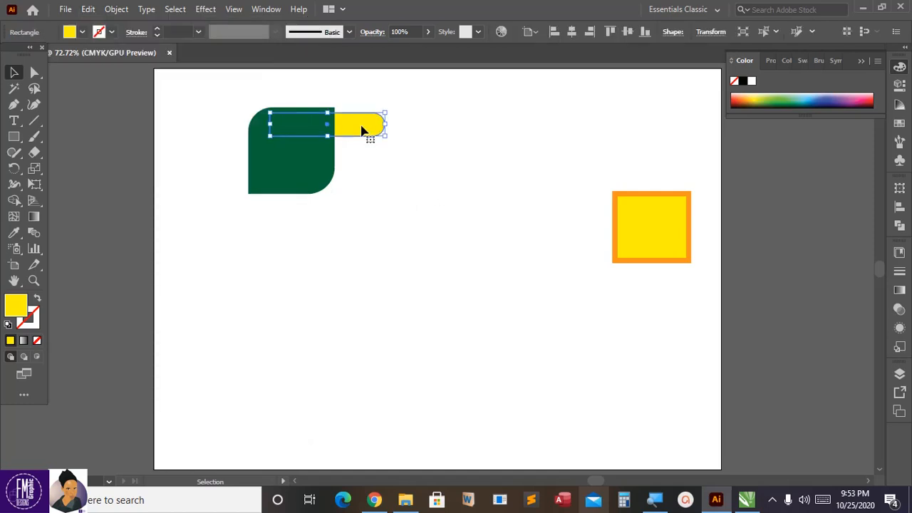
right_click(361, 130)
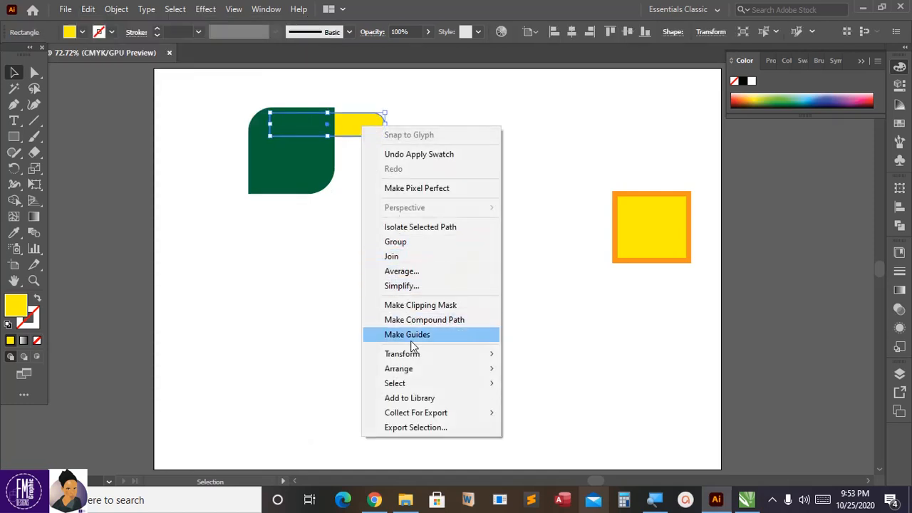
left_click(93, 14)
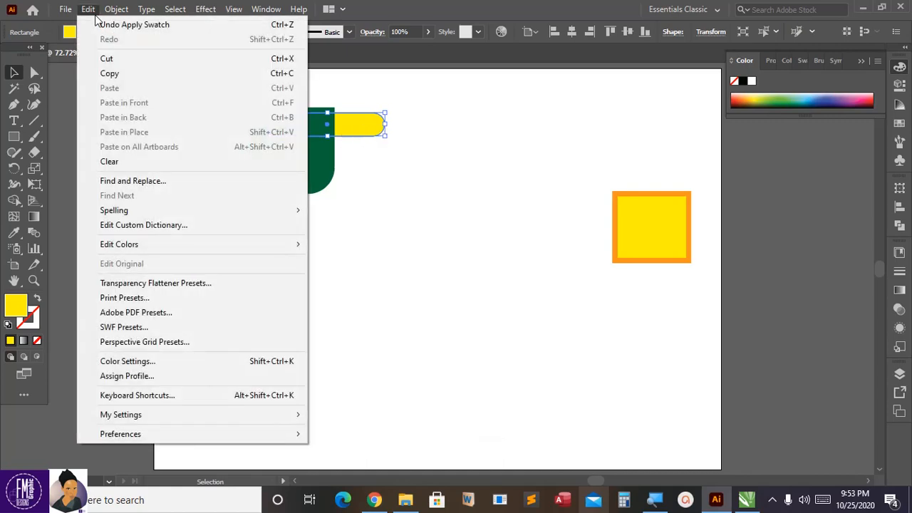
left_click(116, 73)
left_click(88, 10)
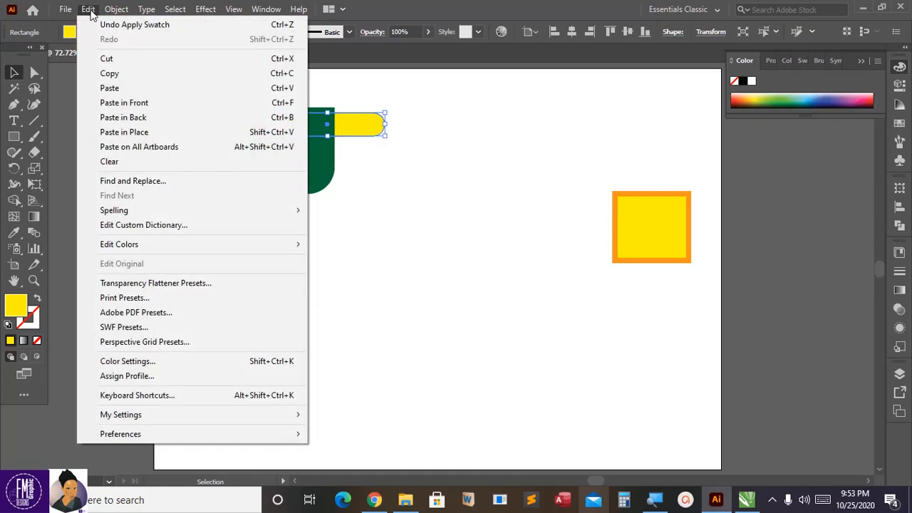
left_click(131, 135)
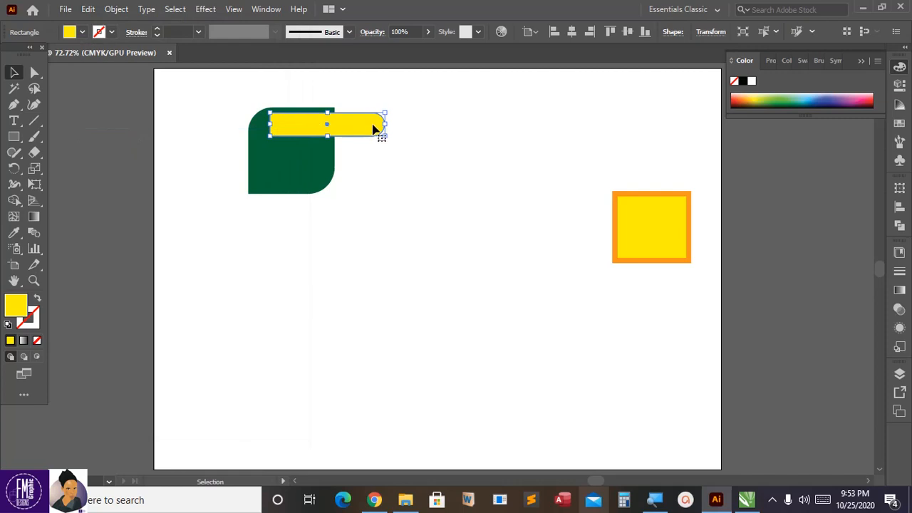
Step: Nudge the duplicated yellow bar straight down until a narrow gap separates it from the original bar
key("Down")
key("Down")
key("Down")
key("Down")
key("Down")
key("Down")
key("Down")
key("Down")
key("Down")
key("Down")
key("Down")
key("Down")
key("Down")
key("Down")
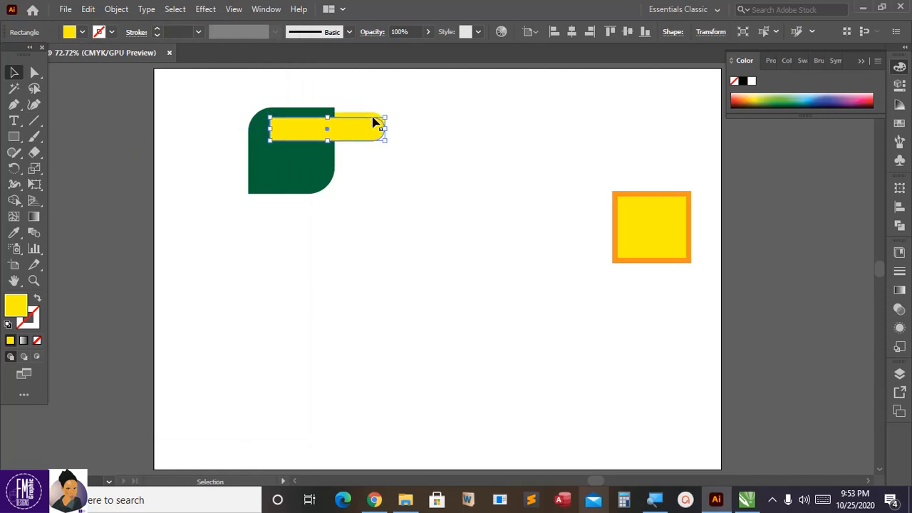
key("Down")
key("Down")
key("Down")
key("Down")
key("Down")
key("Down")
key("Down")
key("Down")
key("Down")
key("Down")
key("Down")
key("Down")
key("Down")
key("Down")
key("Down")
key("Down")
key("Down")
key("Down")
key("Down")
key("Down")
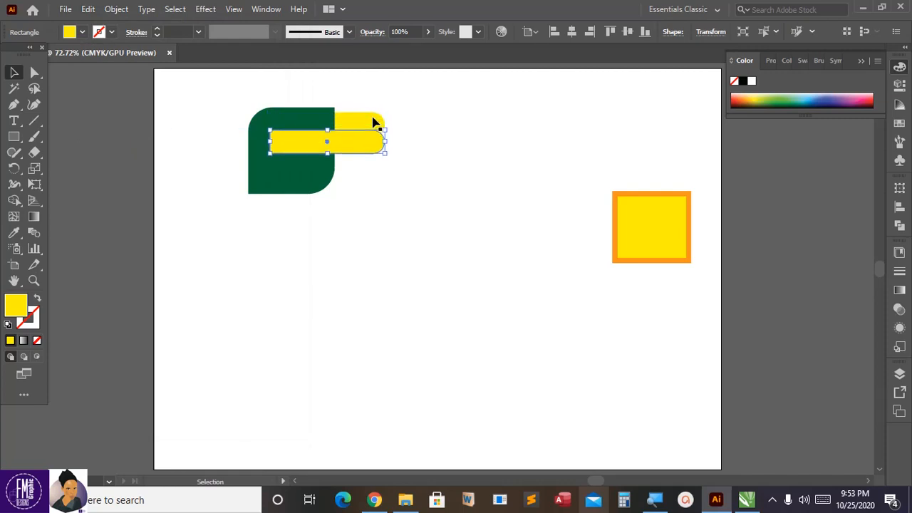
key("Down")
key("Down")
key("Down")
key("Down")
key("Down")
key("Down")
key("Down")
key("Down")
key("Down")
key("Down")
key("Down")
key("Down")
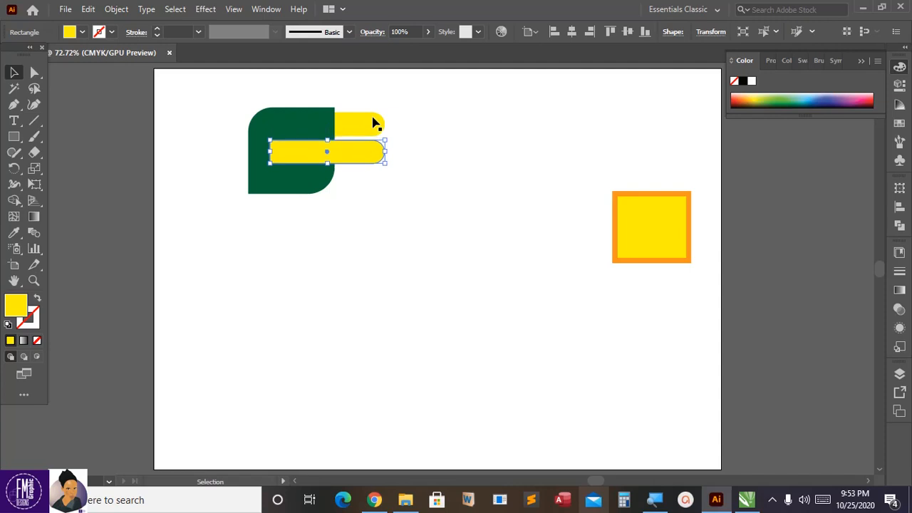
Step: Send the duplicated bar backward so that it sits behind the green shape
key("ctrl")
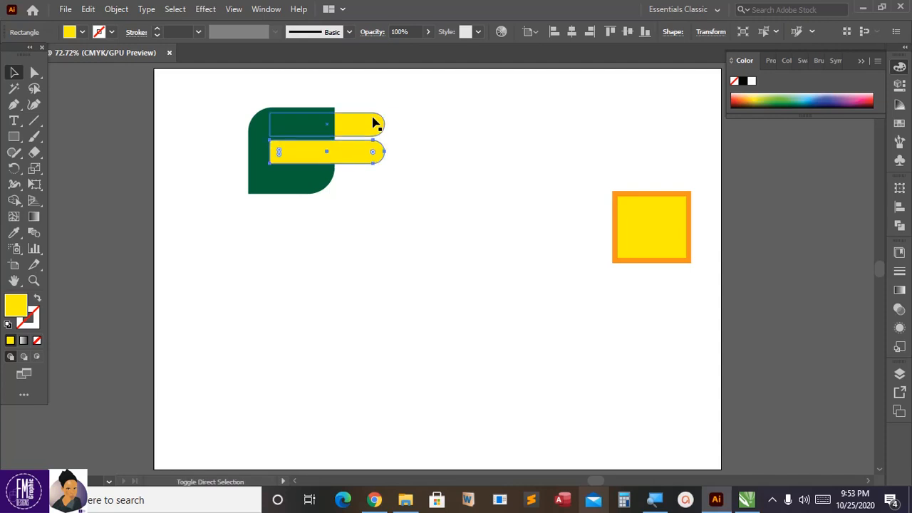
key("ctrl+bracketleft")
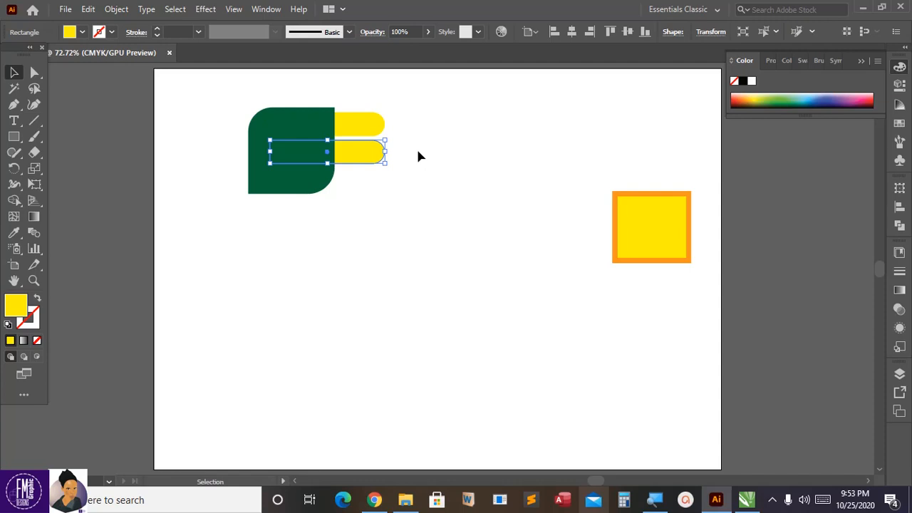
key("a")
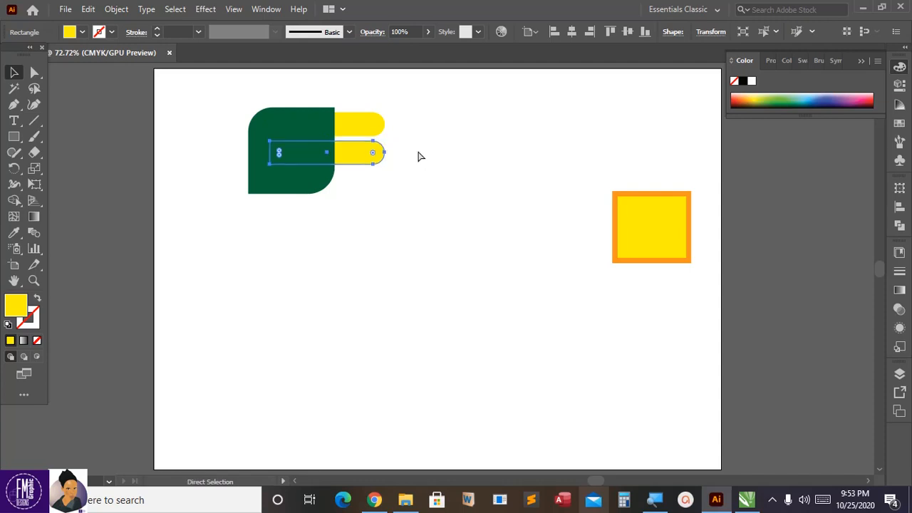
key("v")
left_click(396, 156)
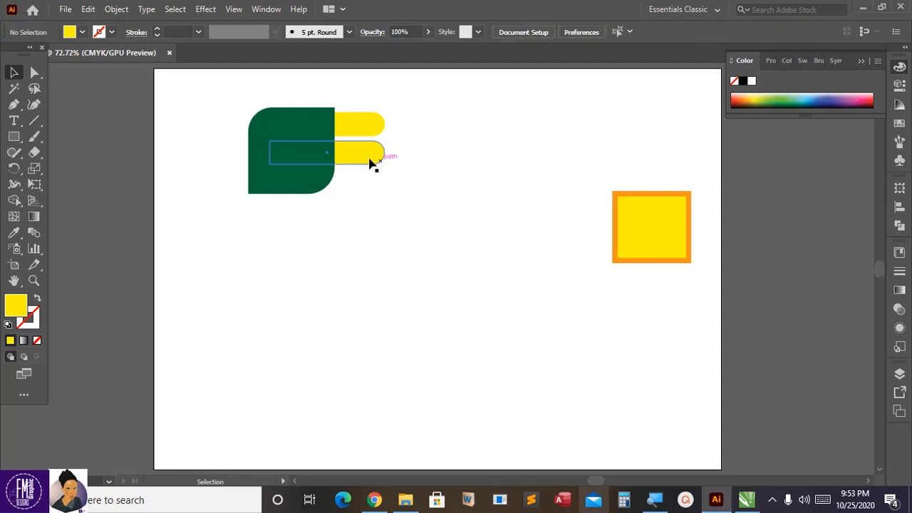
left_click(371, 163)
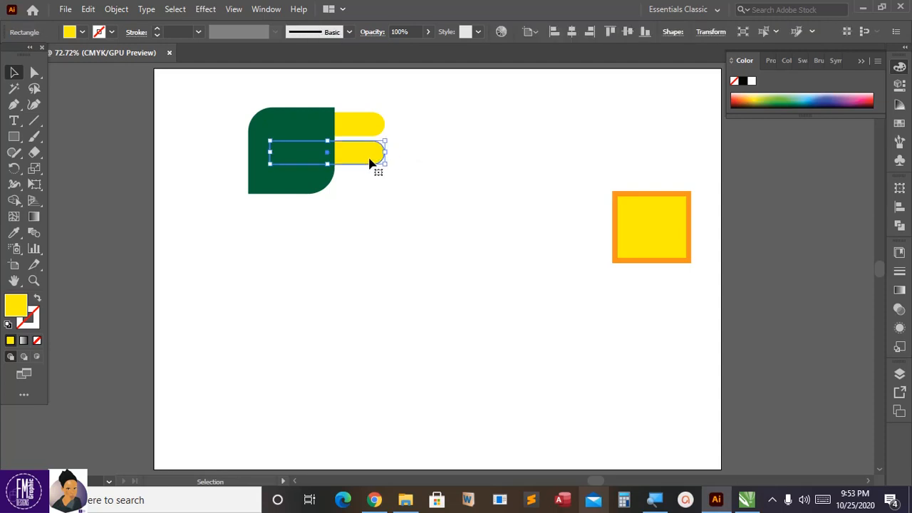
left_click(87, 9)
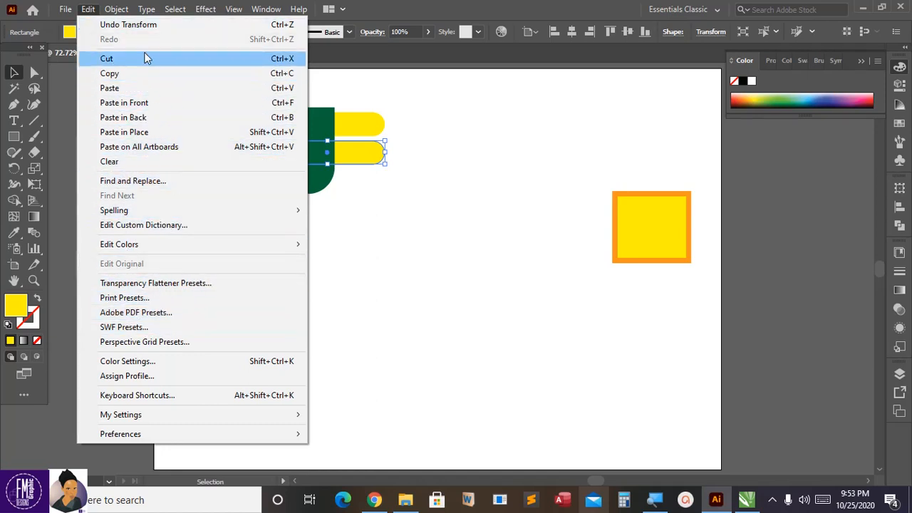
mouse_move(105, 9)
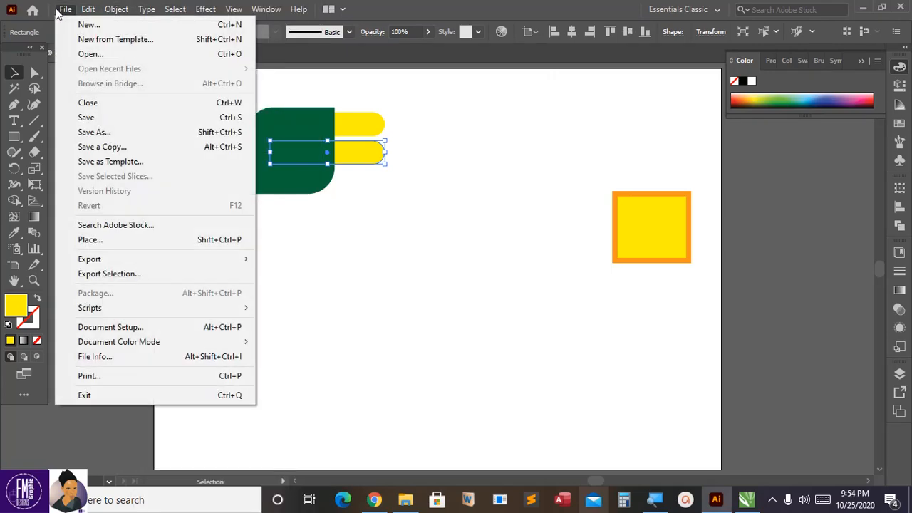
left_click(422, 129)
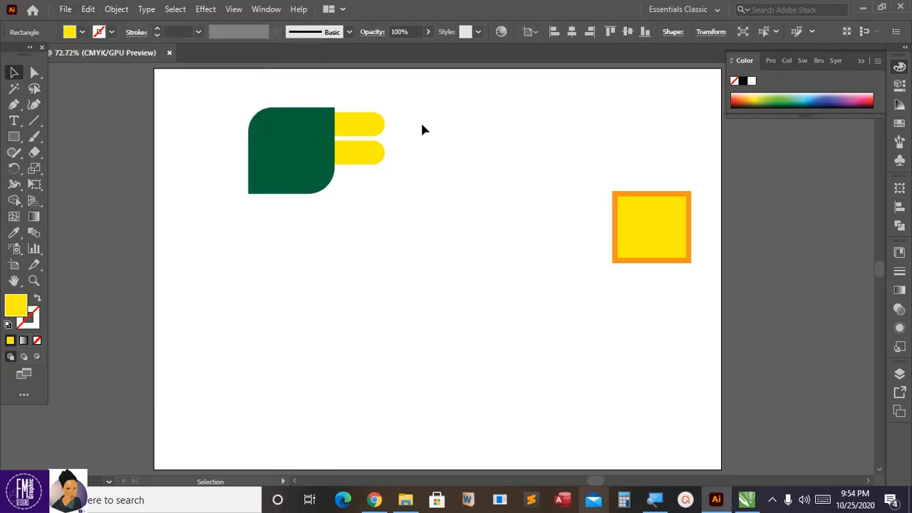
Step: Duplicate the second yellow bar downward to make a third bar near the green shape's lower edge
left_click(371, 160)
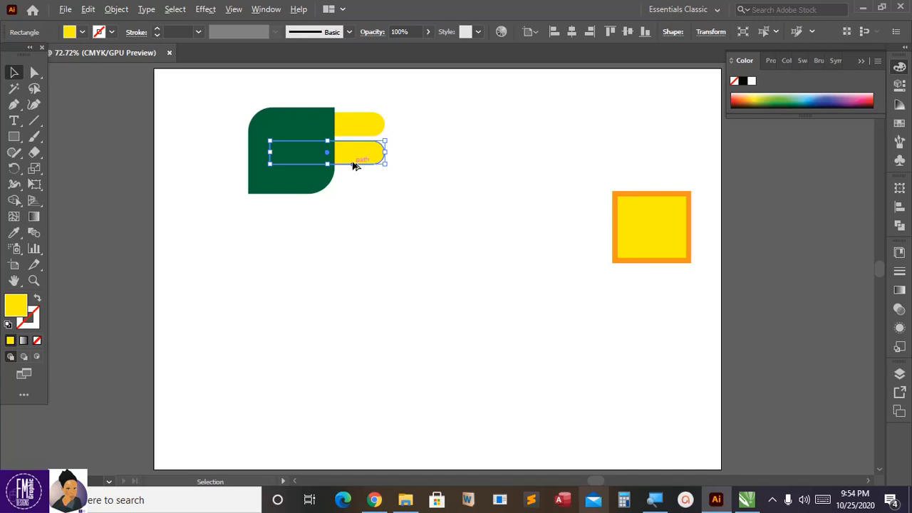
left_click_drag(356, 164, 360, 195)
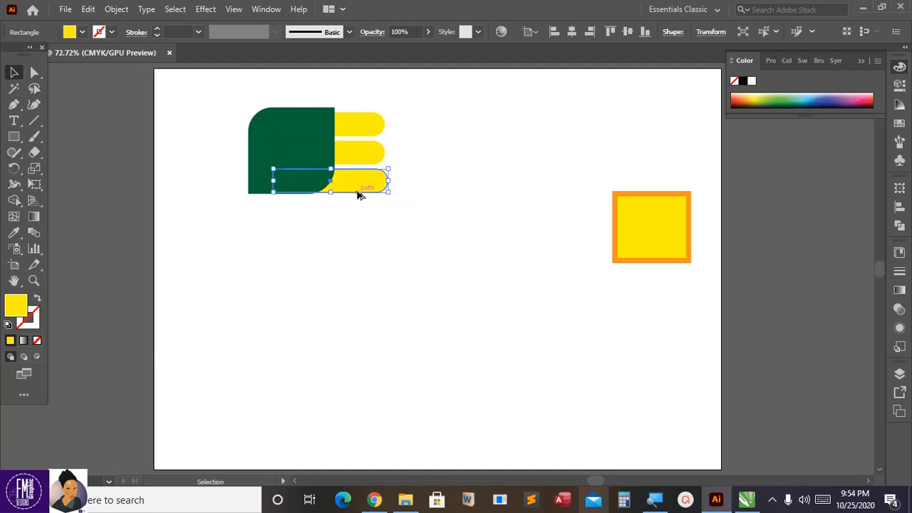
left_click(410, 166)
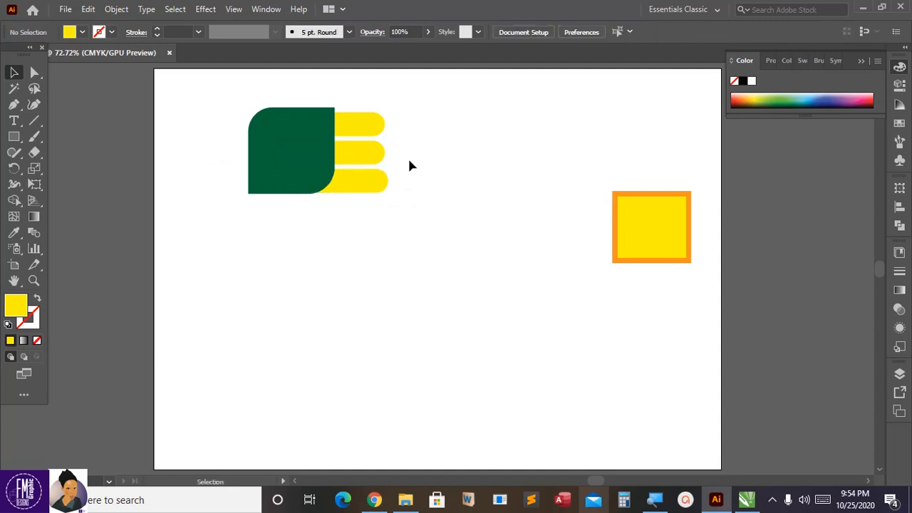
Step: Nudge the uppermost yellow bar up until it lines up with the top edge of the green shape
left_click(366, 136)
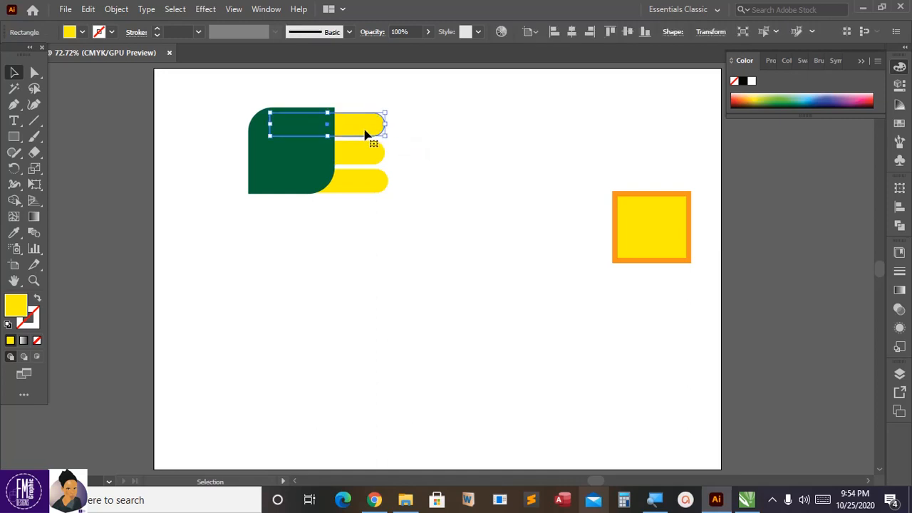
key("Up")
key("Up")
key("Up")
key("Up")
key("Up")
key("Up")
key("Up")
key("Up")
key("Up")
key("Up")
key("Up")
key("Up")
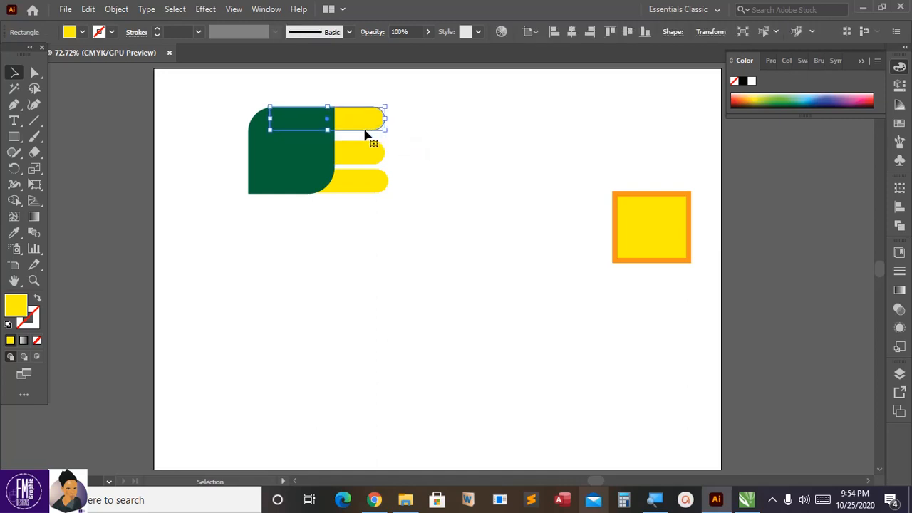
left_click(391, 136)
left_click(374, 153)
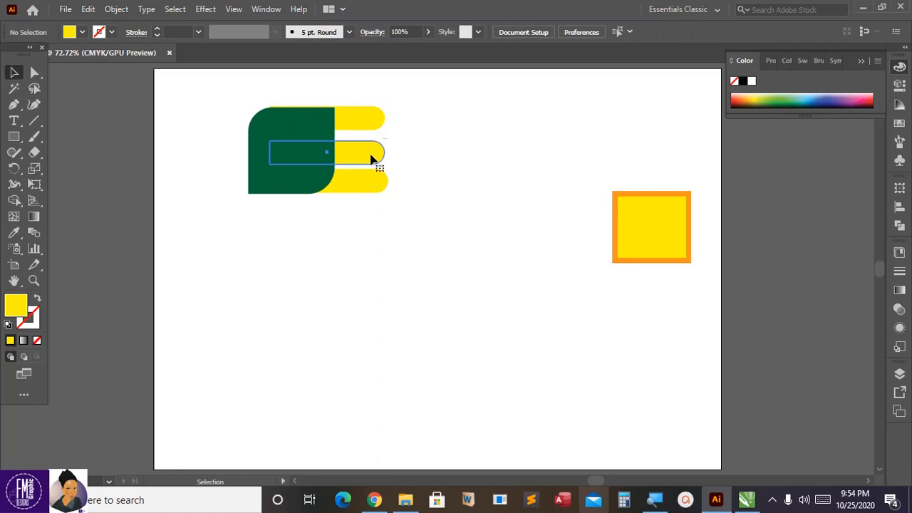
left_click(361, 120)
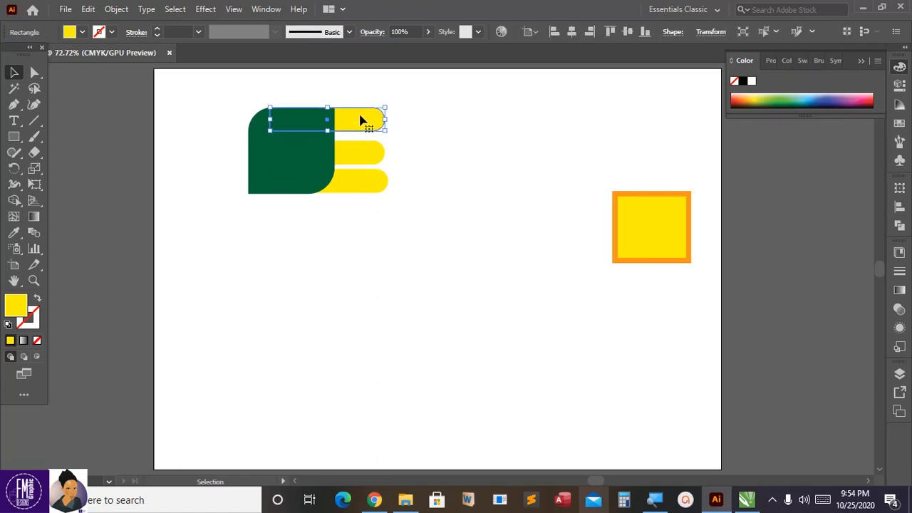
left_click(394, 142)
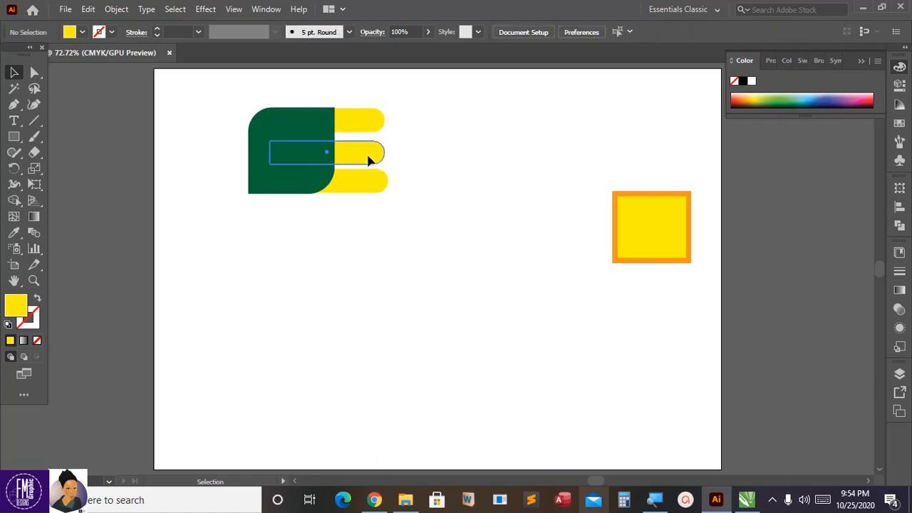
Step: Nudge the middle yellow bar left so it sticks out less from the green shape than the other bars
left_click(366, 153)
key("Left")
key("Left")
key("Left")
key("Left")
key("Left")
key("Left")
key("Left")
key("Left")
key("Left")
key("Left")
key("Left")
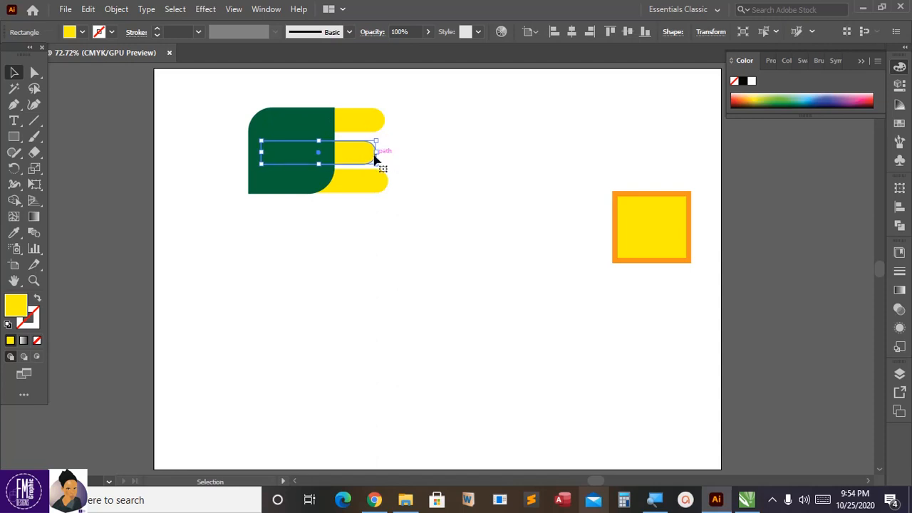
key("Left")
key("Left")
key("Left")
key("Left")
key("Left")
key("Left")
key("Left")
left_click(389, 158)
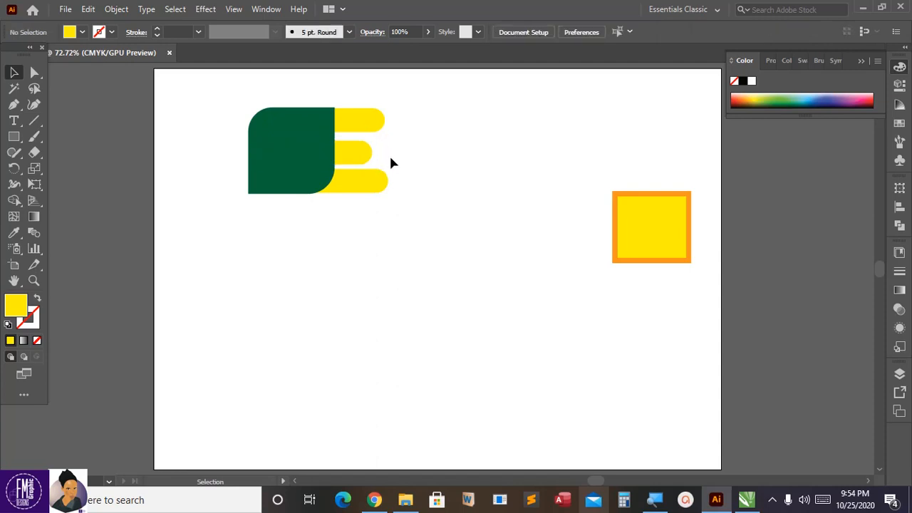
left_click(360, 158)
key("Left")
key("Left")
key("Left")
key("Left")
key("Left")
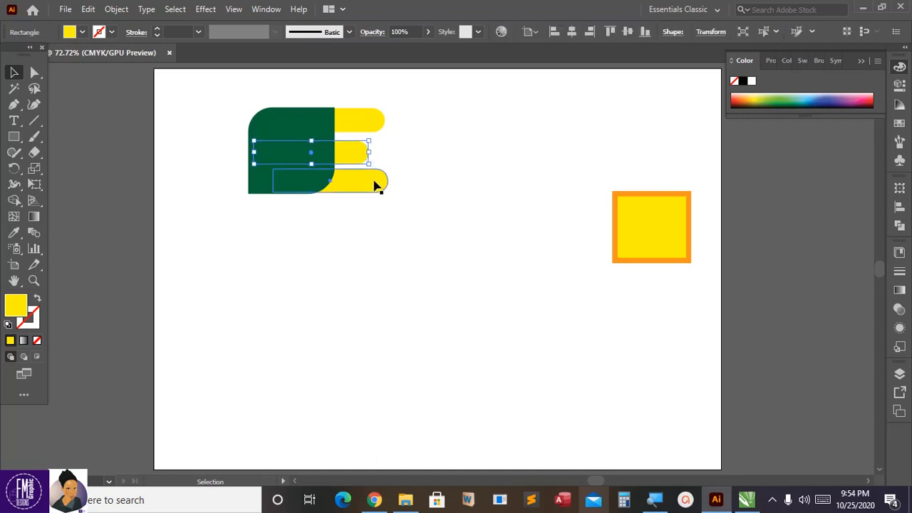
Step: Nudge the lowest yellow bar down slightly to line up with the bottom edge of the green shape
double_click(377, 183)
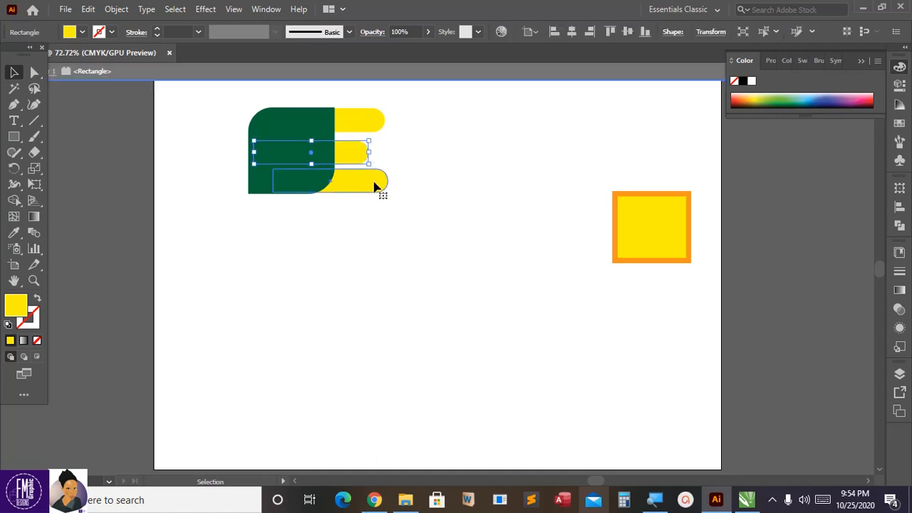
double_click(427, 166)
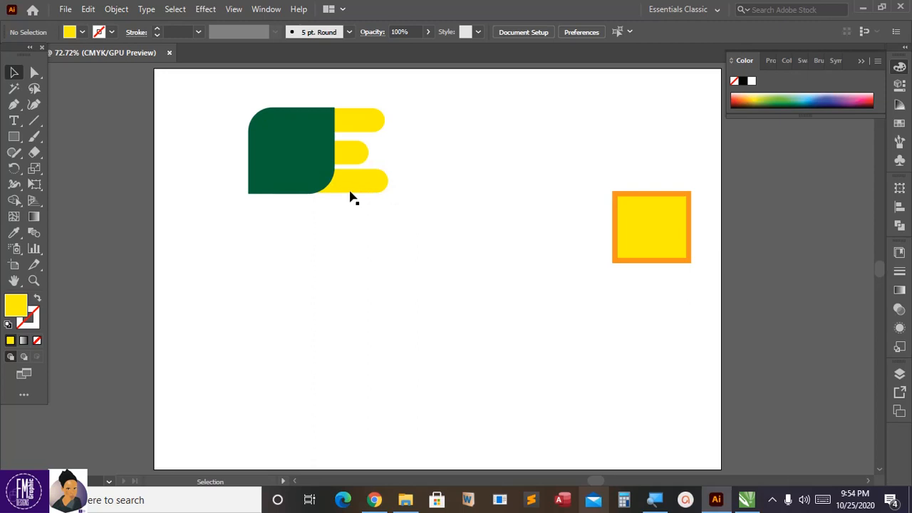
left_click(315, 177)
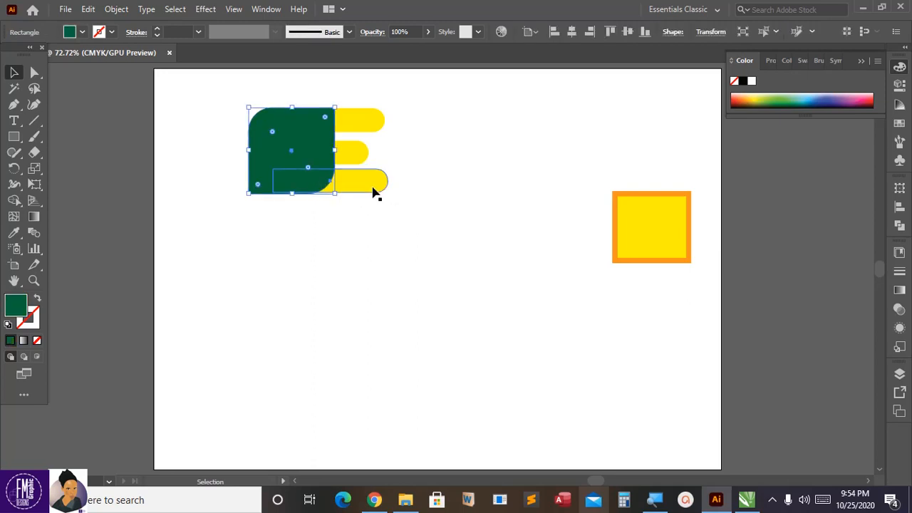
left_click(373, 189)
left_click(425, 188)
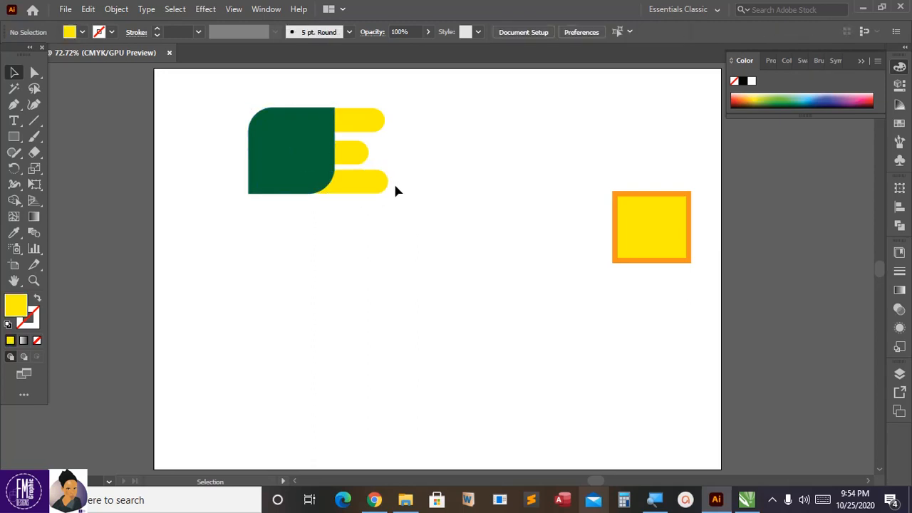
Step: Change the fill of the lowest yellow bar to dark red
left_click(380, 188)
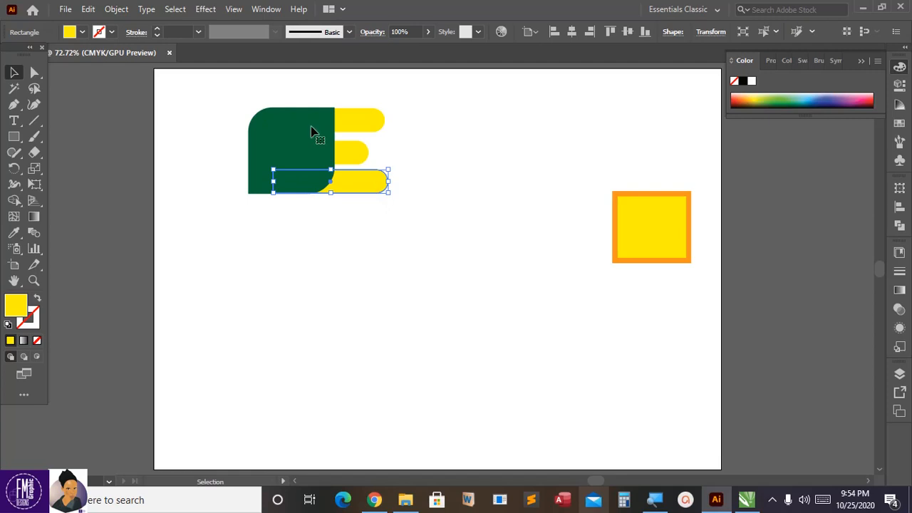
left_click(83, 32)
left_click(103, 54)
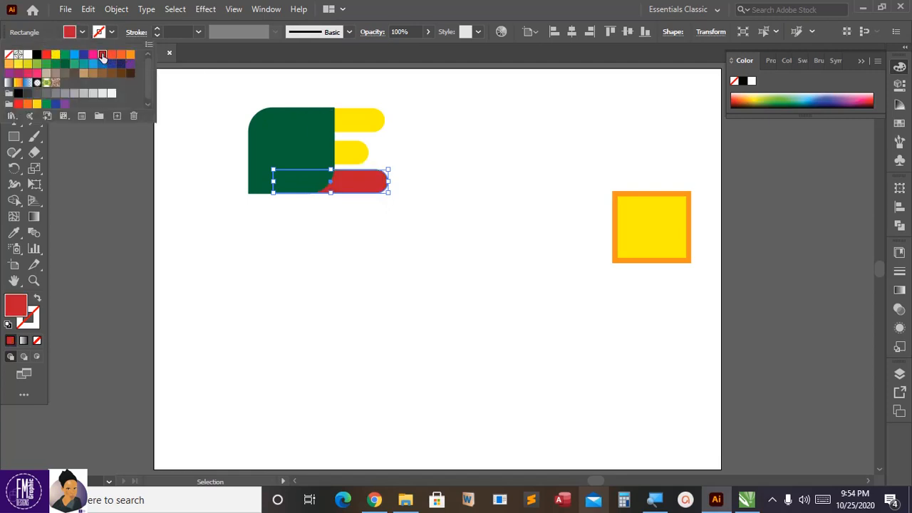
Step: Change the fill of the uppermost yellow bar to orange, keeping the middle bar yellow, and clear the selection
left_click(358, 122)
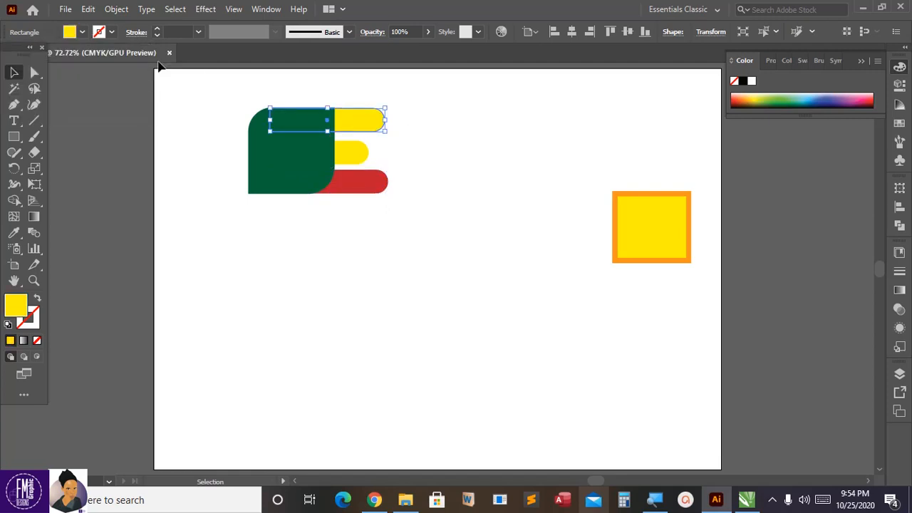
left_click(82, 32)
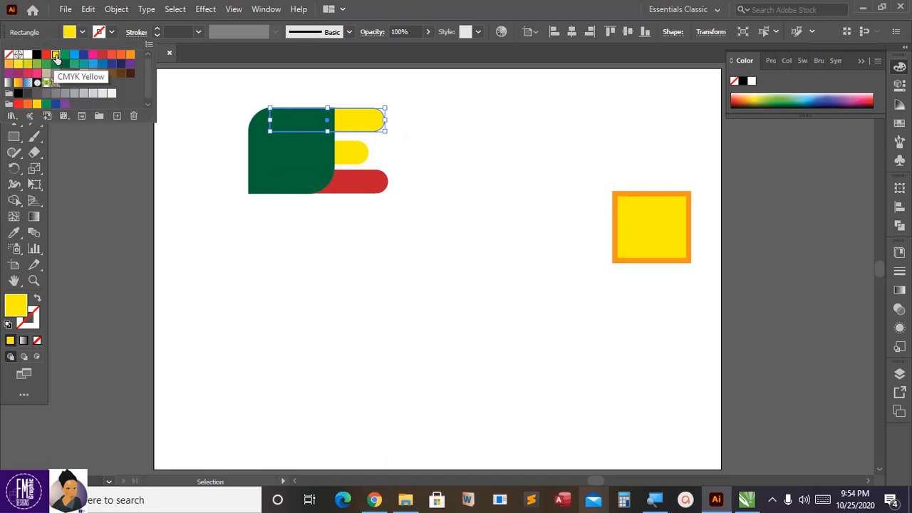
left_click(104, 55)
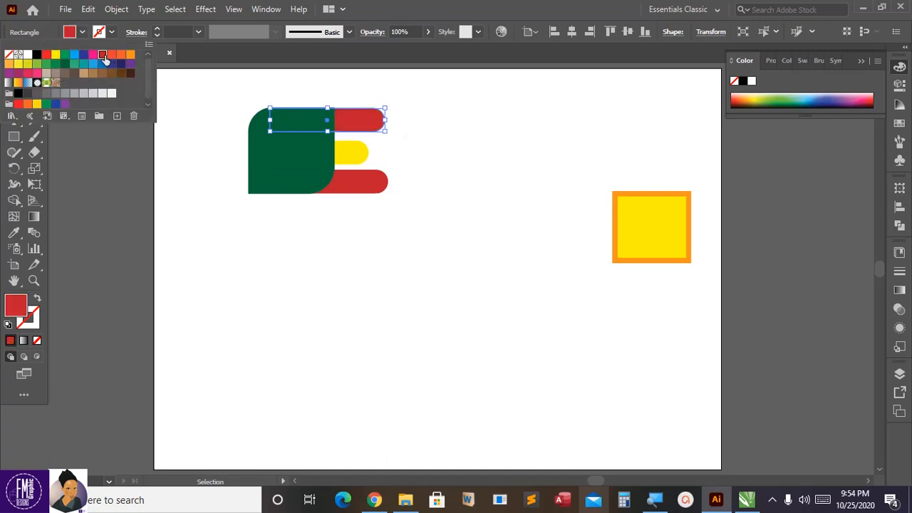
left_click(131, 54)
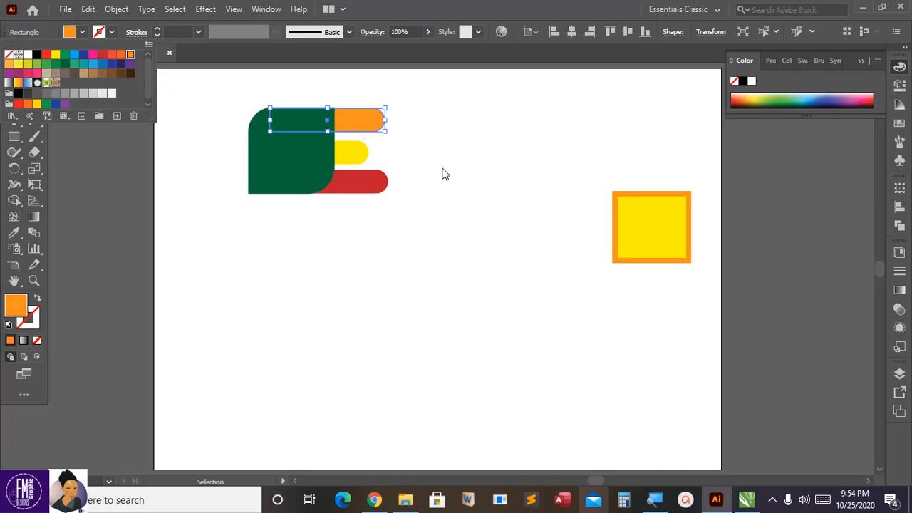
left_click(436, 168)
left_click(356, 158)
left_click(445, 170)
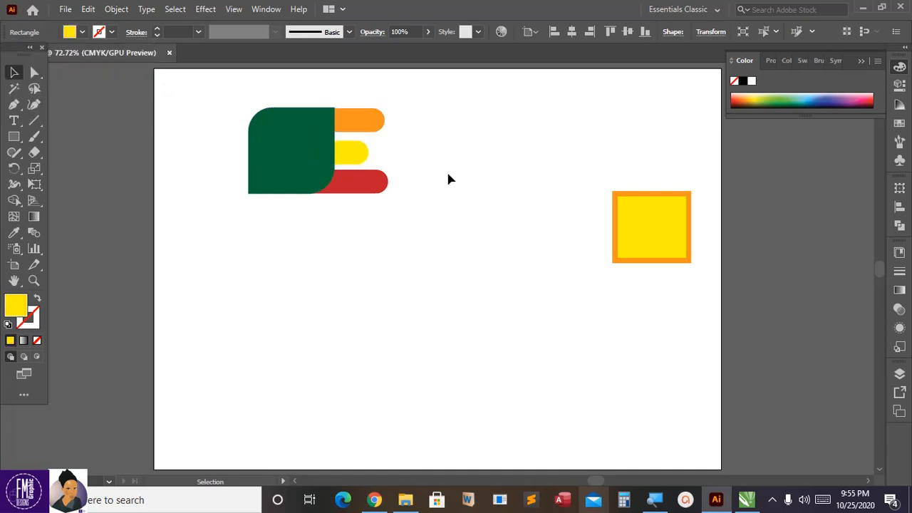
Step: Delete the separate yellow square with the orange outline and collapse the color settings
left_click(648, 194)
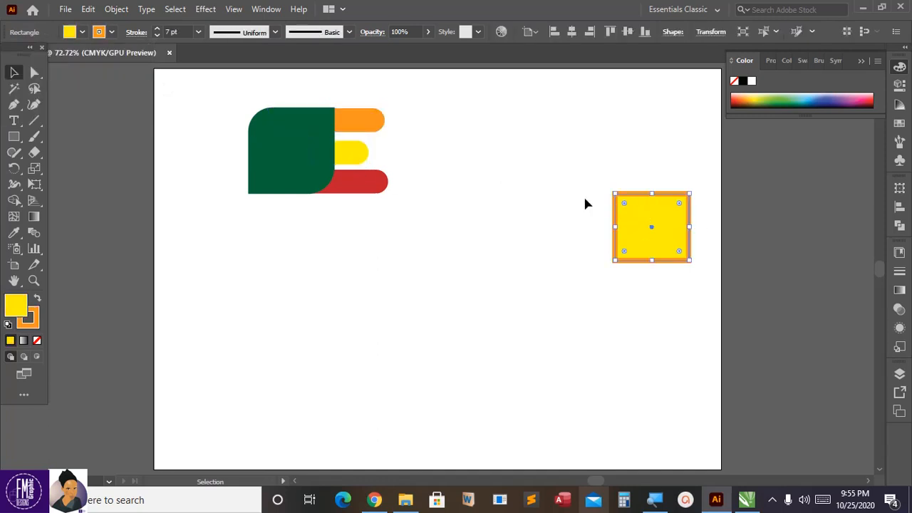
key("Delete")
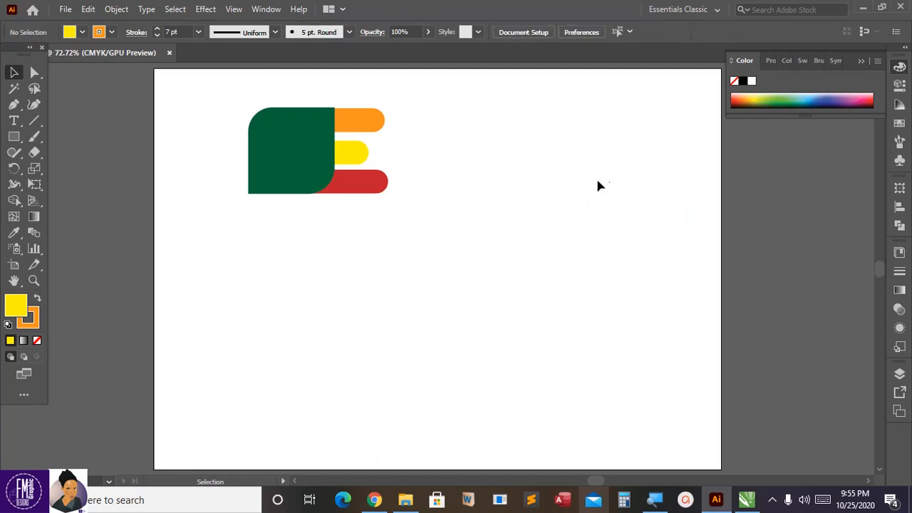
left_click(860, 61)
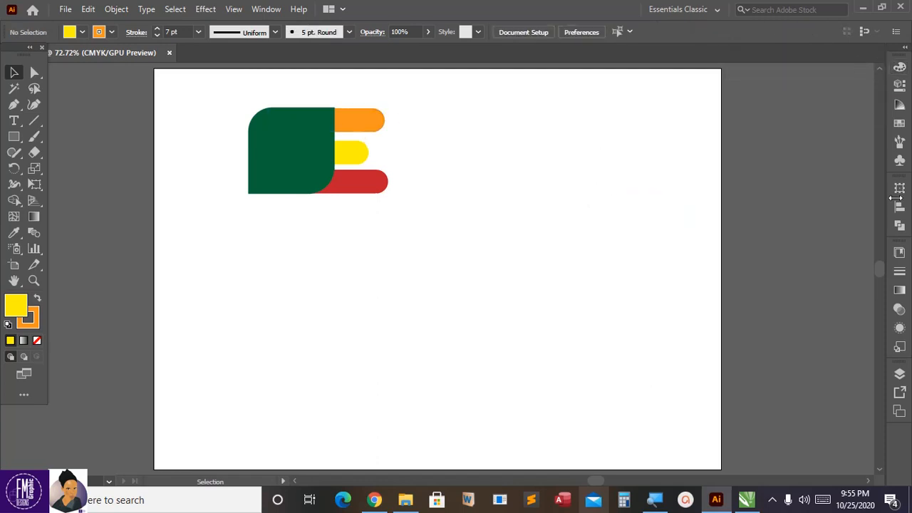
Step: Show the document's layers, then hide Layer 1 and make it visible again
left_click(899, 374)
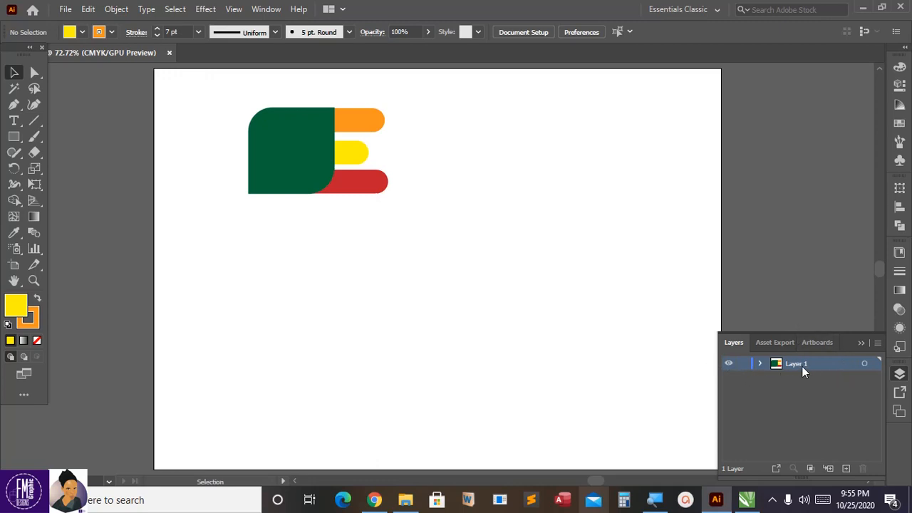
left_click(729, 365, "ctrl")
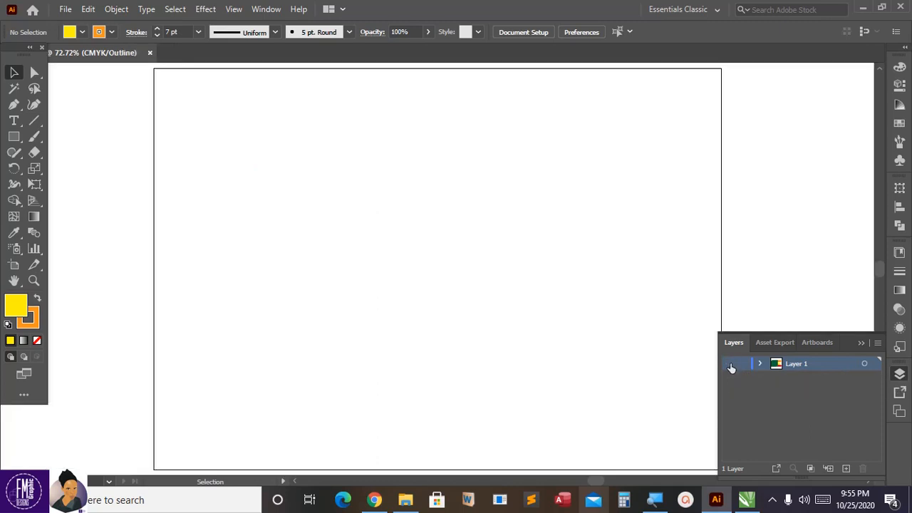
left_click(731, 364, "ctrl")
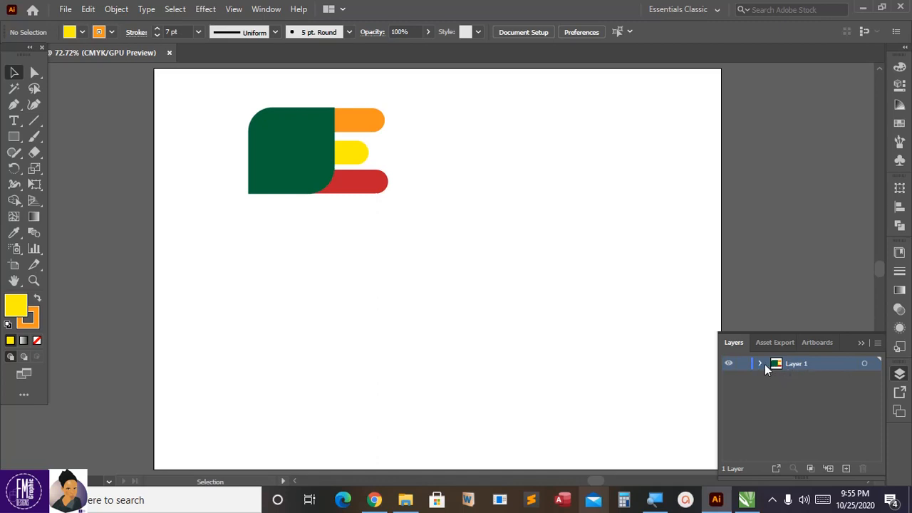
Step: Expand Layer 1, toggle the visibility of its four rectangles off and back on, and collapse the layer
left_click(760, 363)
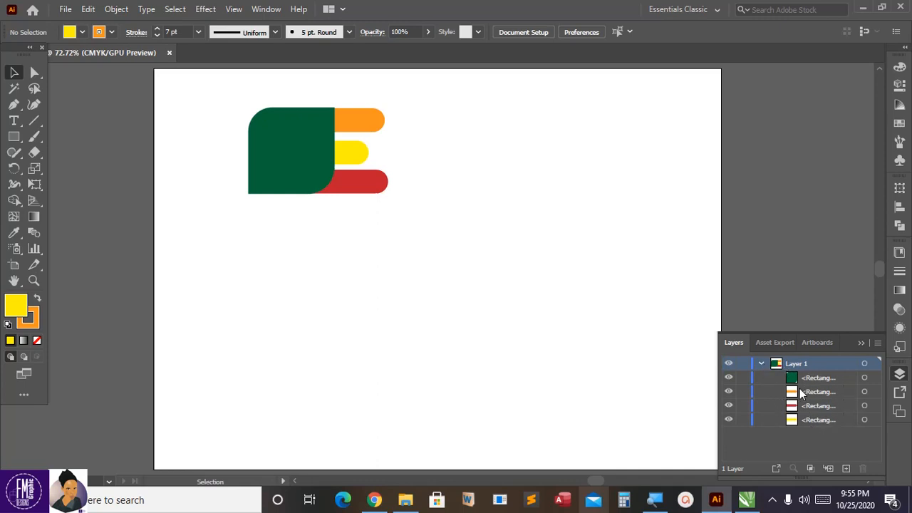
left_click(728, 406)
left_click(728, 391)
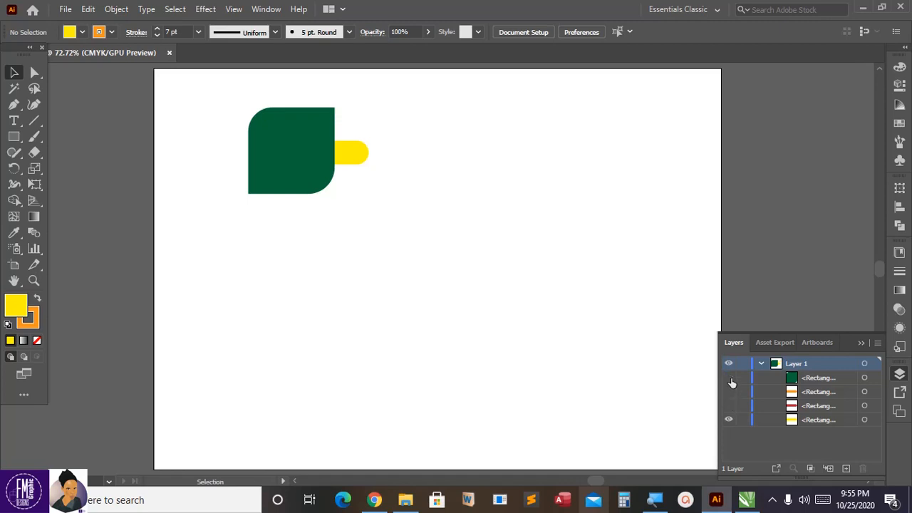
left_click(729, 379)
left_click(728, 420)
left_click(728, 420)
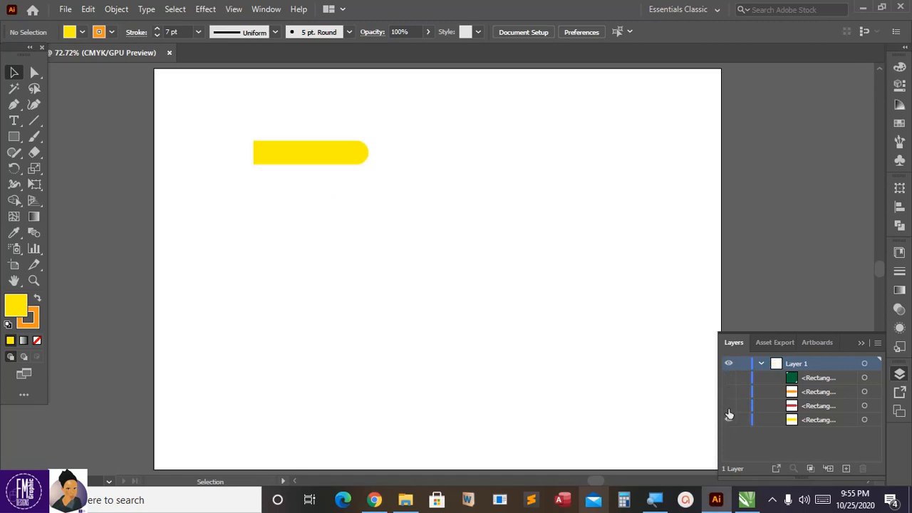
left_click(728, 405)
left_click(728, 391)
left_click(728, 377)
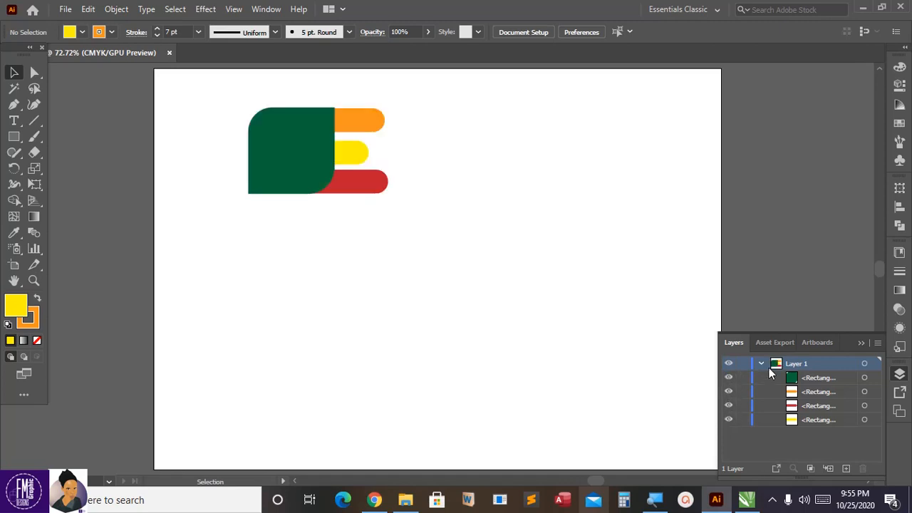
left_click(761, 364)
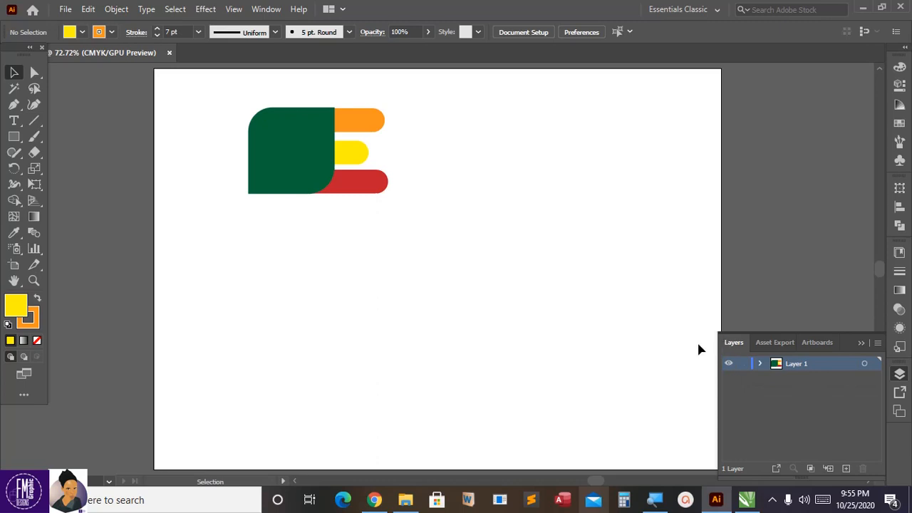
Step: Draw a wide orange rectangle without a stroke below the green shape and its bars, reusing the uppermost bar's colors
left_click(368, 121)
left_click(415, 119)
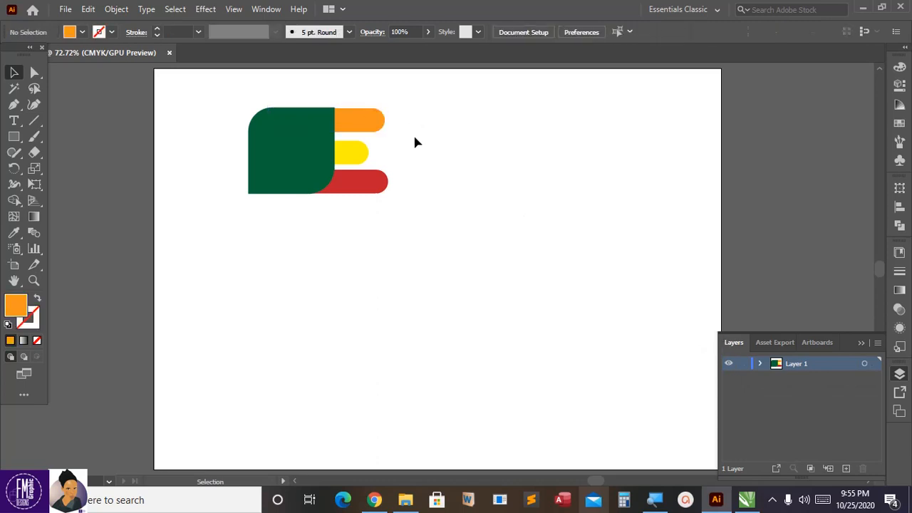
left_click(14, 136)
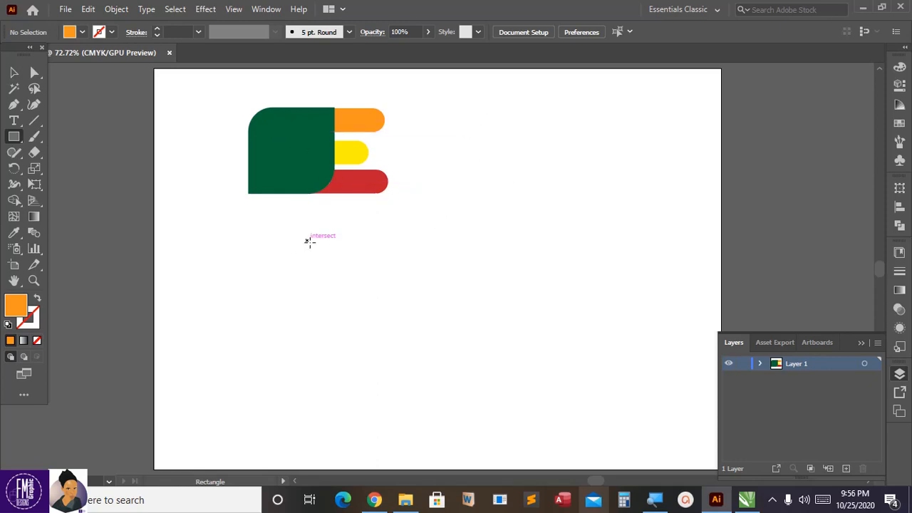
left_click_drag(307, 241, 661, 391)
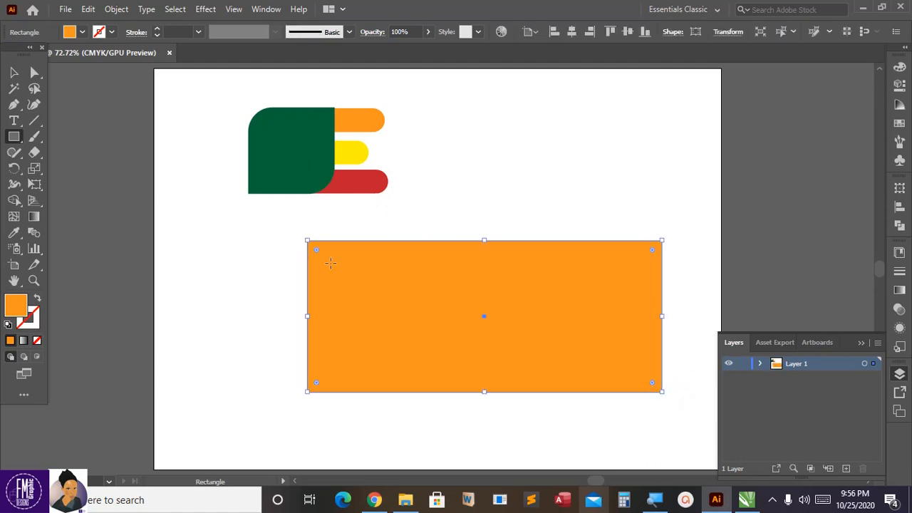
Step: Move the large orange rectangle to the horizontal center of the artboard and widen it slightly about its center
left_click(14, 72)
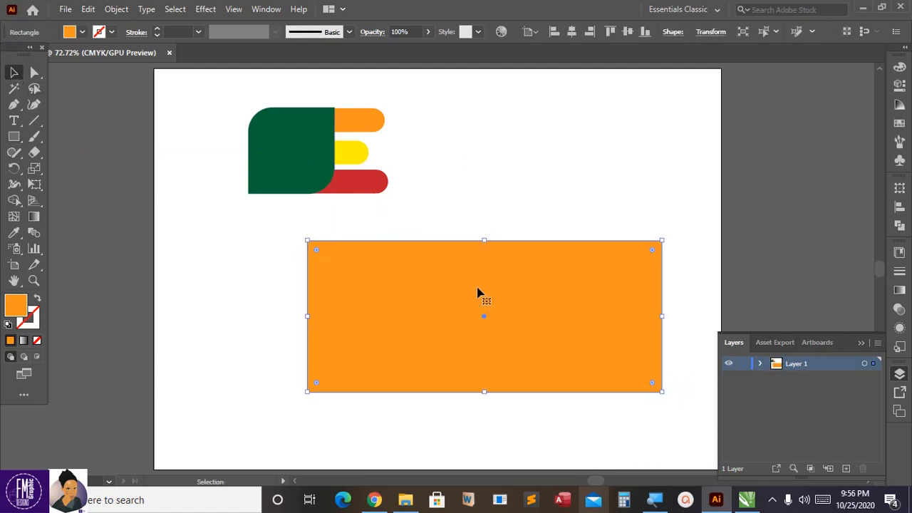
left_click_drag(478, 292, 430, 275)
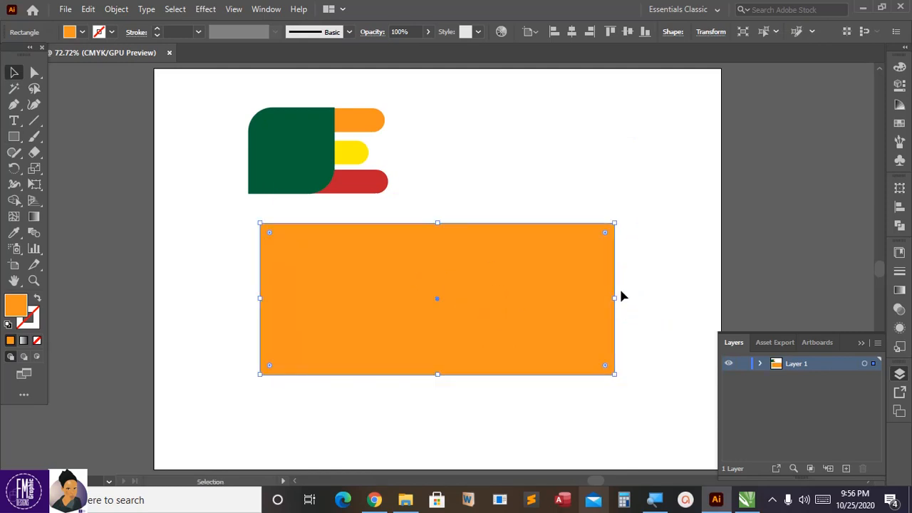
left_click_drag(614, 299, 574, 295)
left_click(653, 283)
left_click(592, 300)
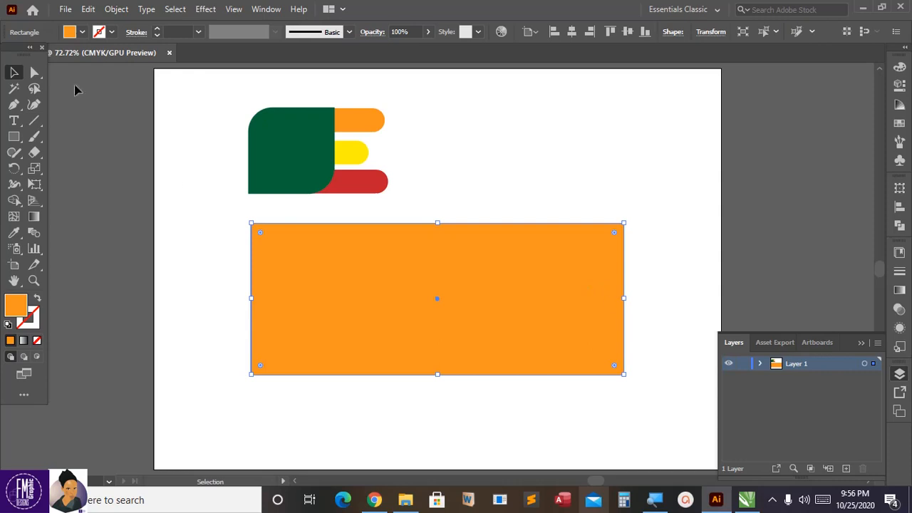
Step: Copy the large orange rectangle and paste the copy in place
left_click(89, 10)
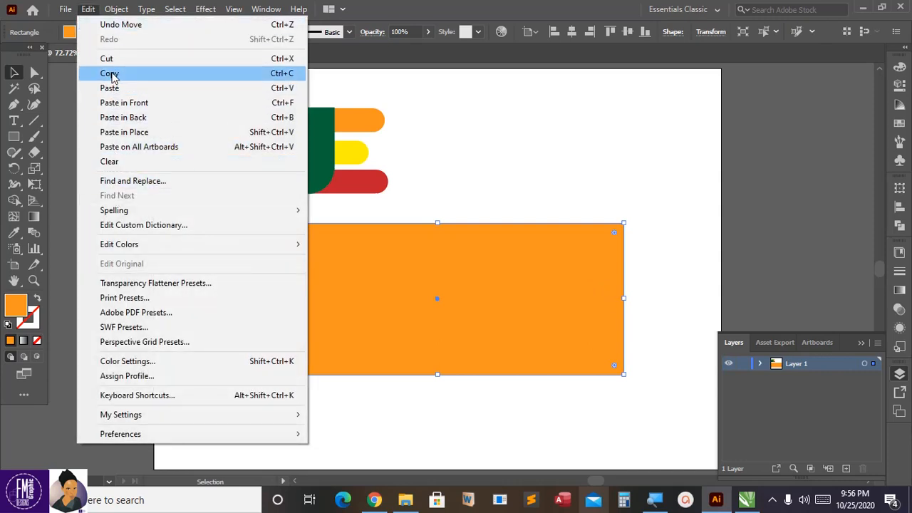
left_click(111, 74)
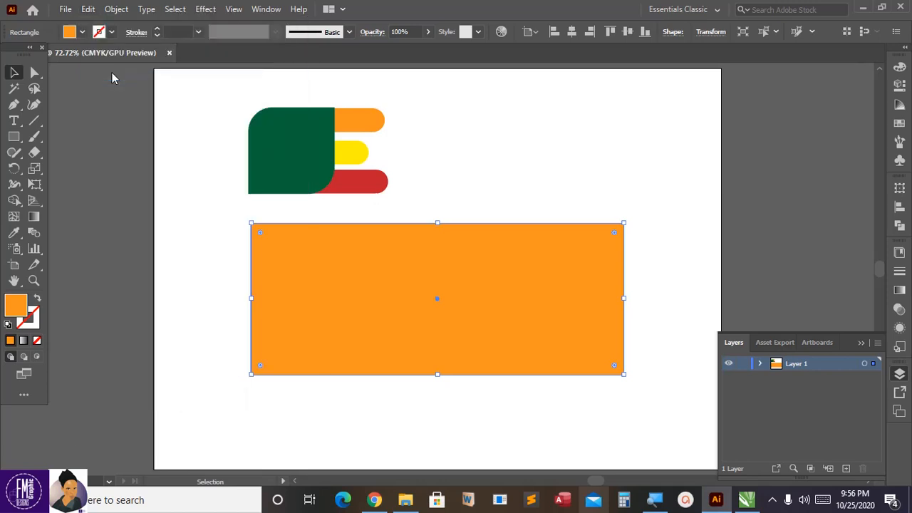
left_click(87, 10)
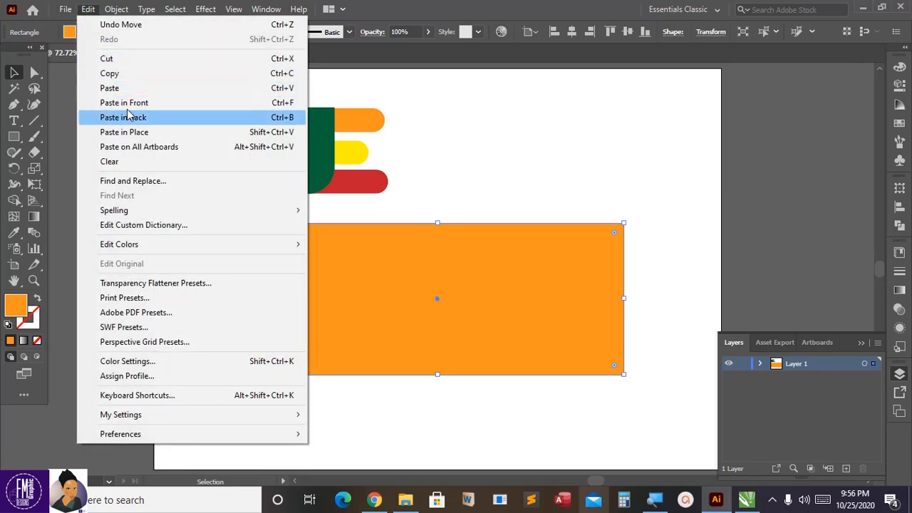
left_click(135, 134)
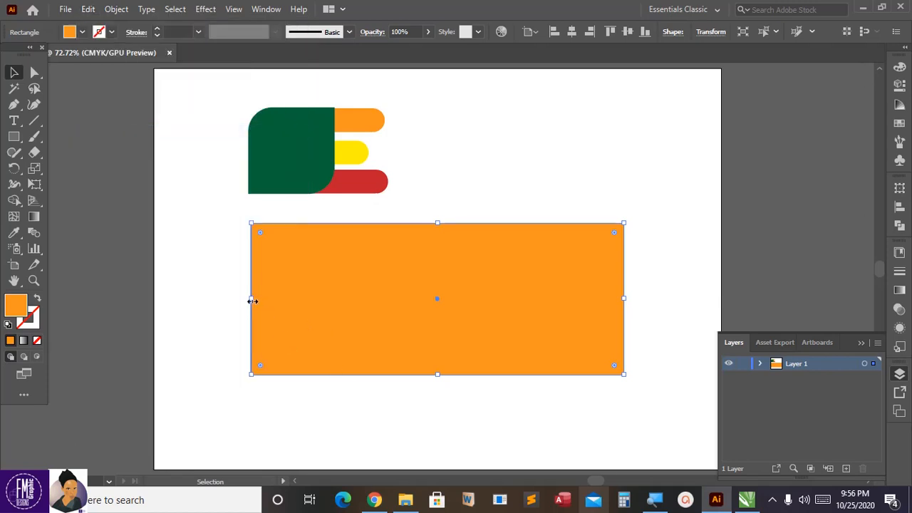
Step: Narrow the pasted copy so that it covers only the right half of the orange rectangle, and fill it with black
left_click_drag(252, 300, 434, 307)
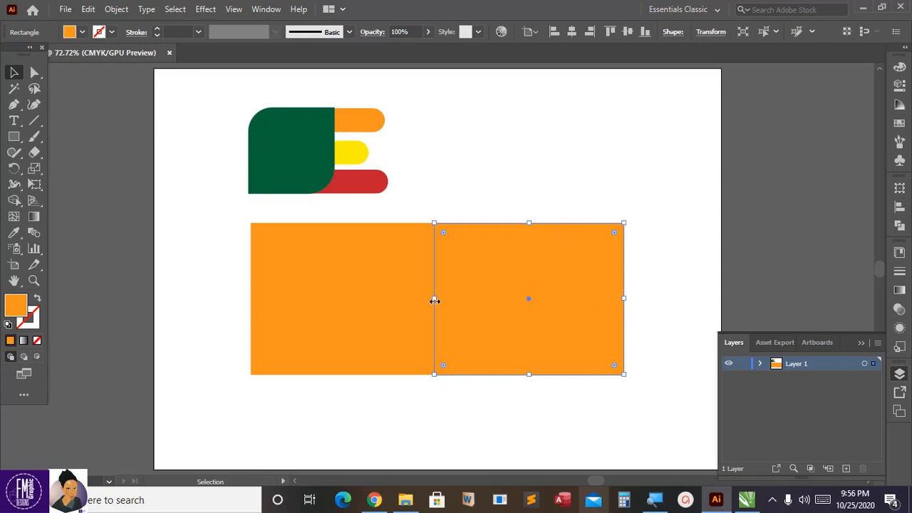
mouse_move(434, 300)
left_mouse_down()
mouse_move(422, 301)
mouse_move(437, 300)
left_mouse_up()
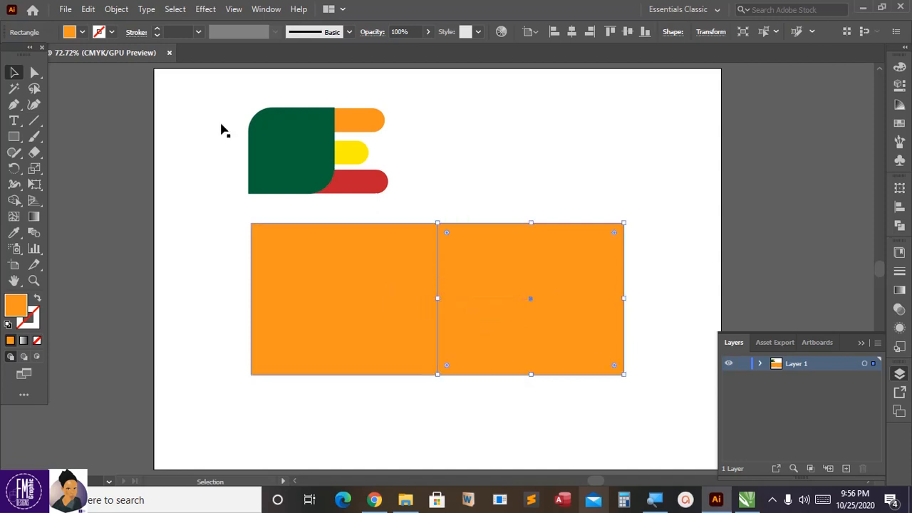
left_click(82, 32)
left_click(37, 56)
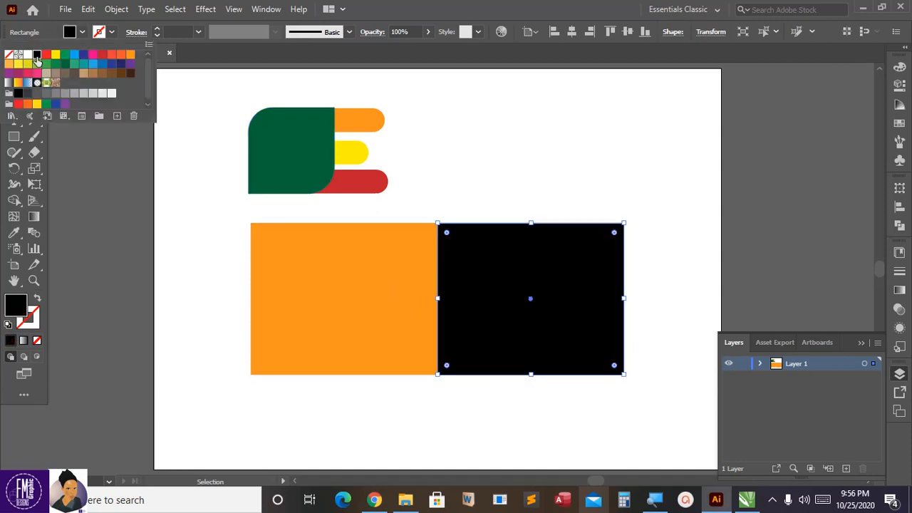
left_click(474, 160)
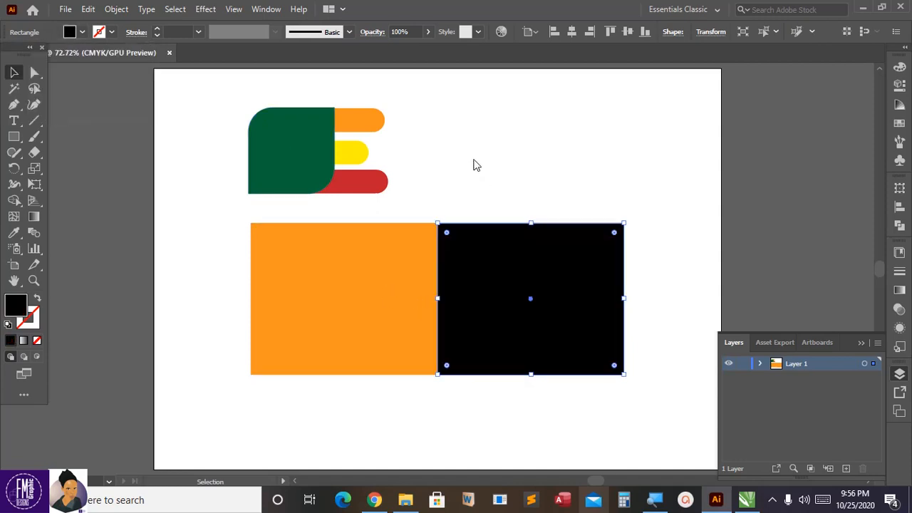
left_click(412, 203)
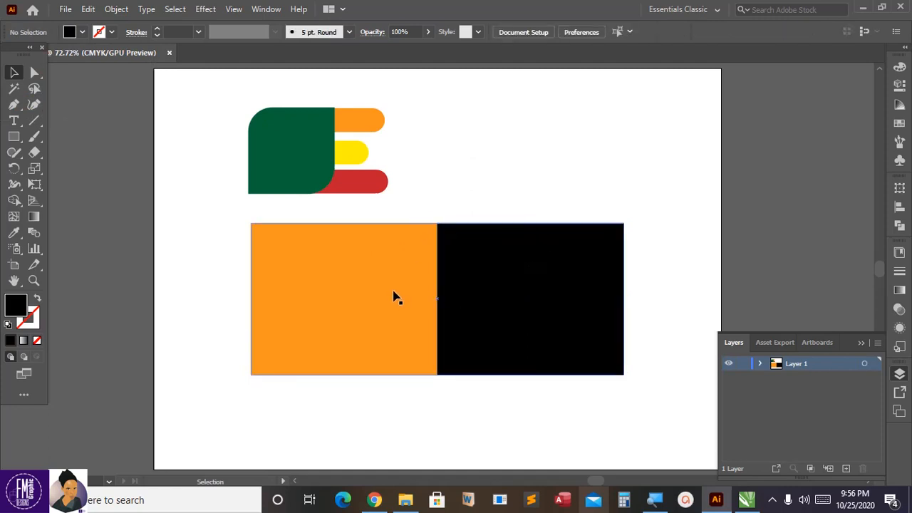
scroll(396, 297, "down", 2)
scroll(396, 297, "up", 1)
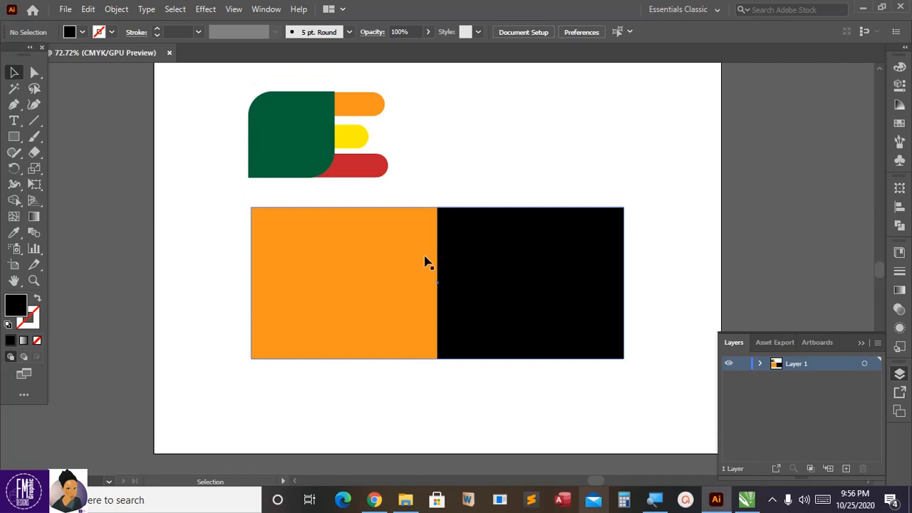
scroll(426, 262, "down", 1)
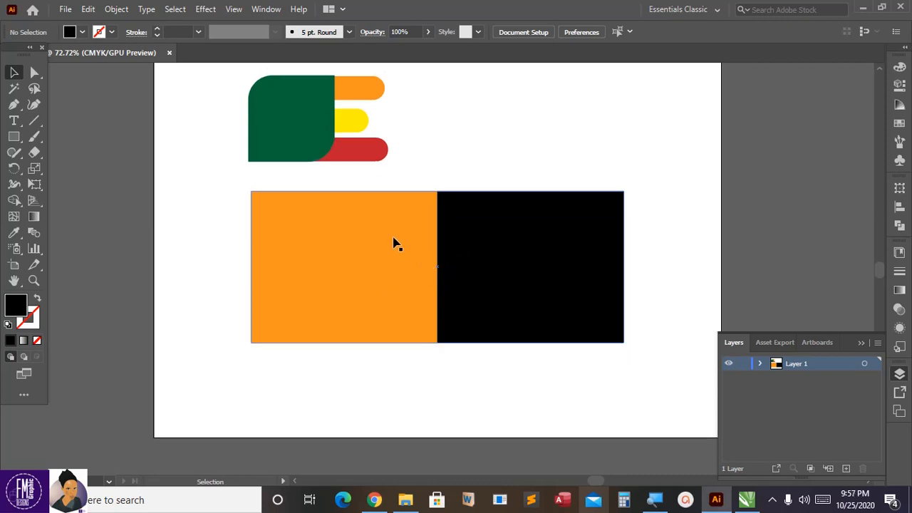
scroll(397, 244, "up", 1)
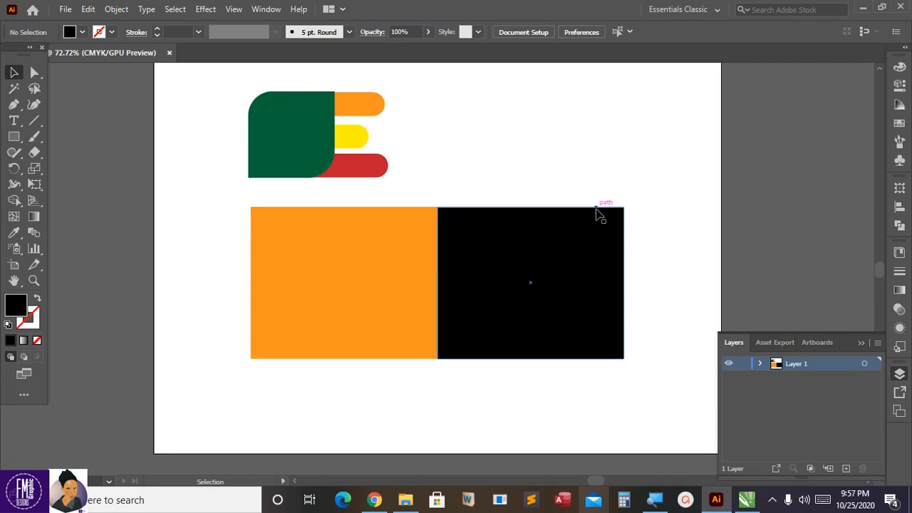
left_click(535, 250)
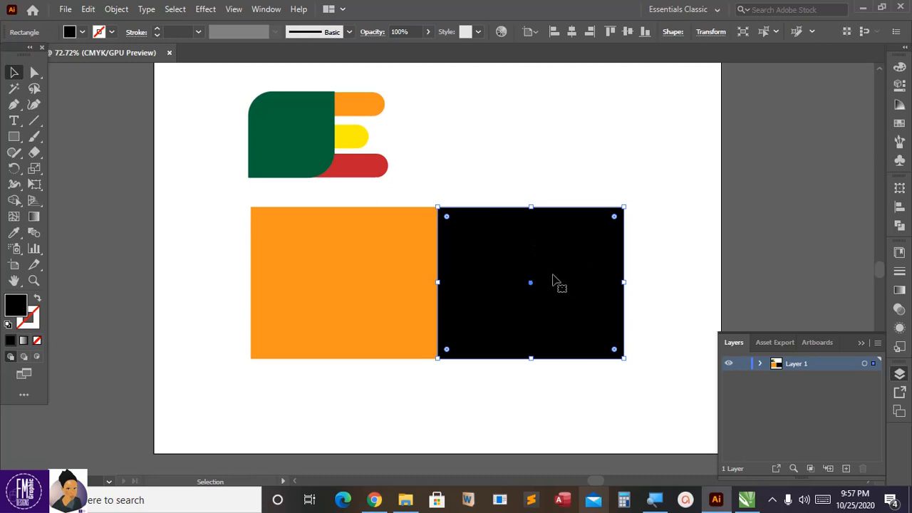
left_click(458, 177)
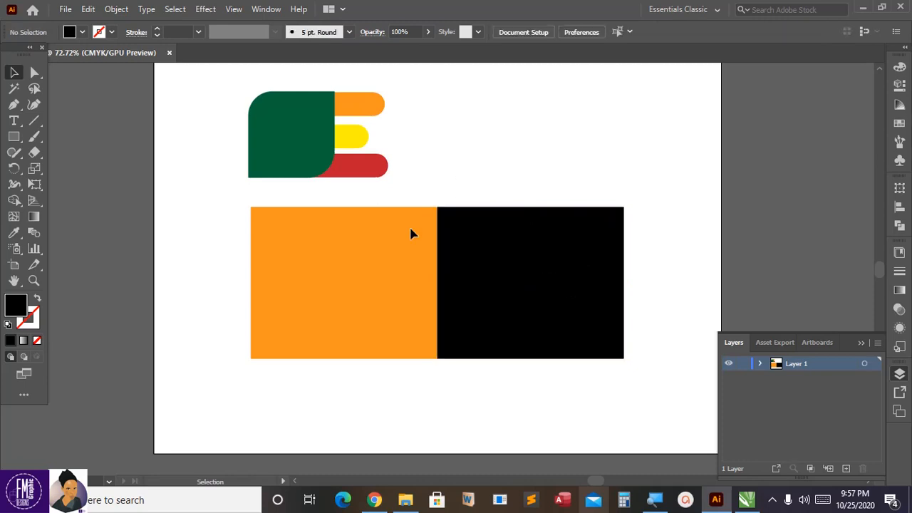
Step: Draw a black rectangle across the seam between the orange and black halves and round all its corners to the maximum
left_click(13, 136)
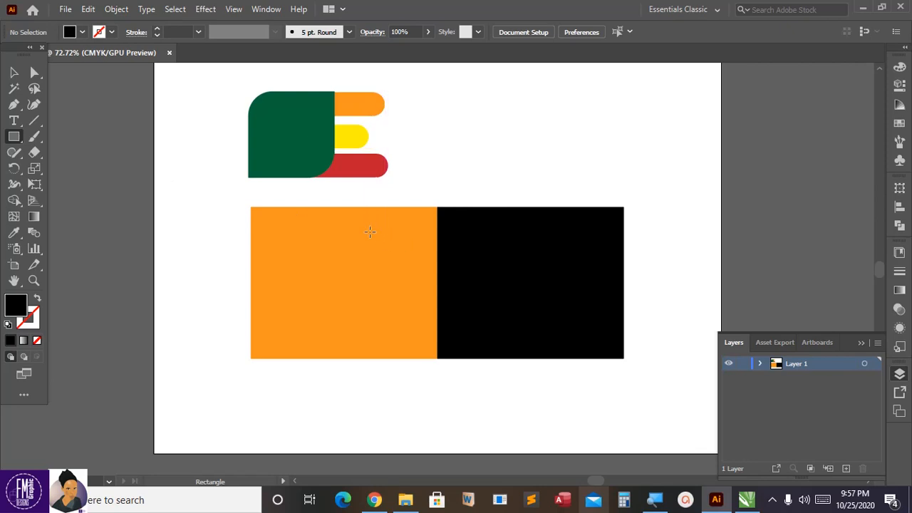
left_click_drag(369, 231, 491, 329)
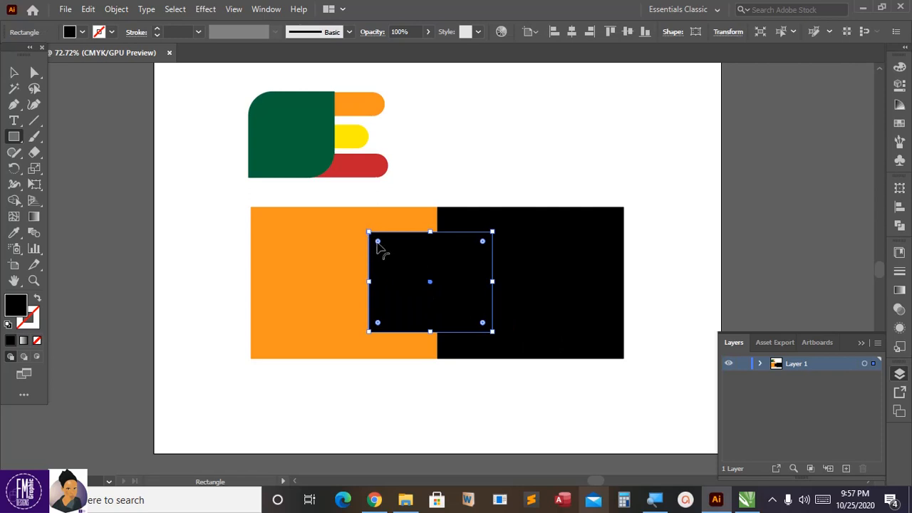
left_click_drag(378, 243, 446, 324)
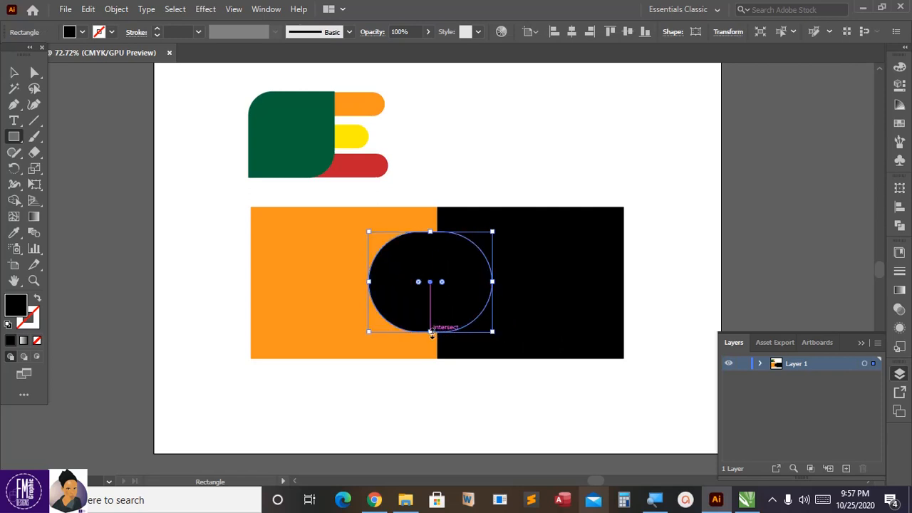
left_click(14, 72)
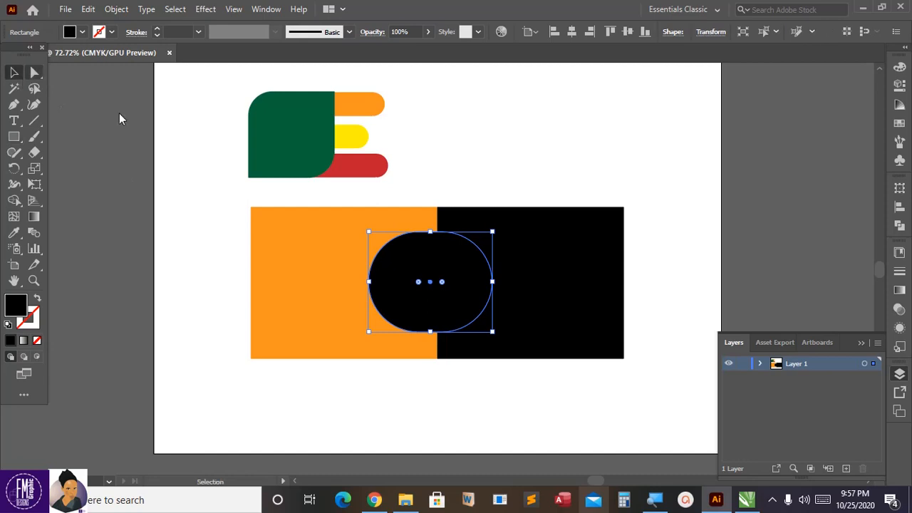
left_click(437, 174)
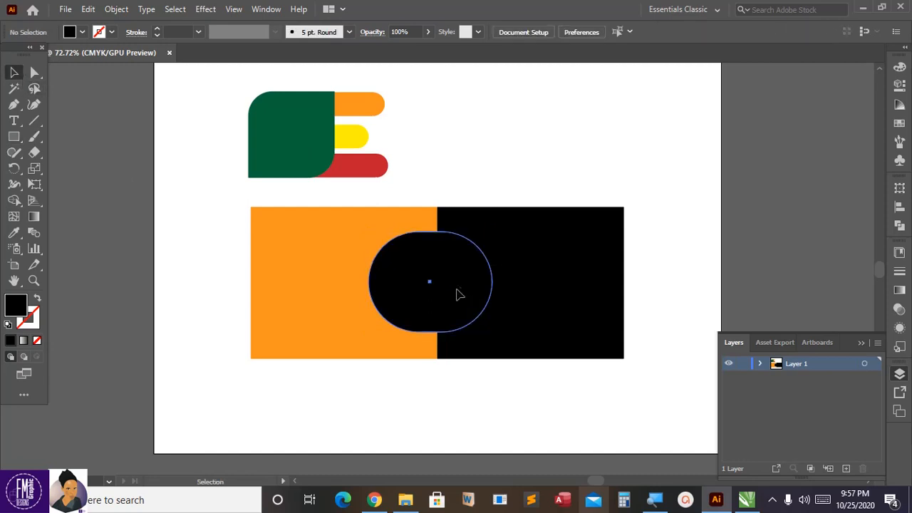
left_click(459, 293)
left_click(482, 173)
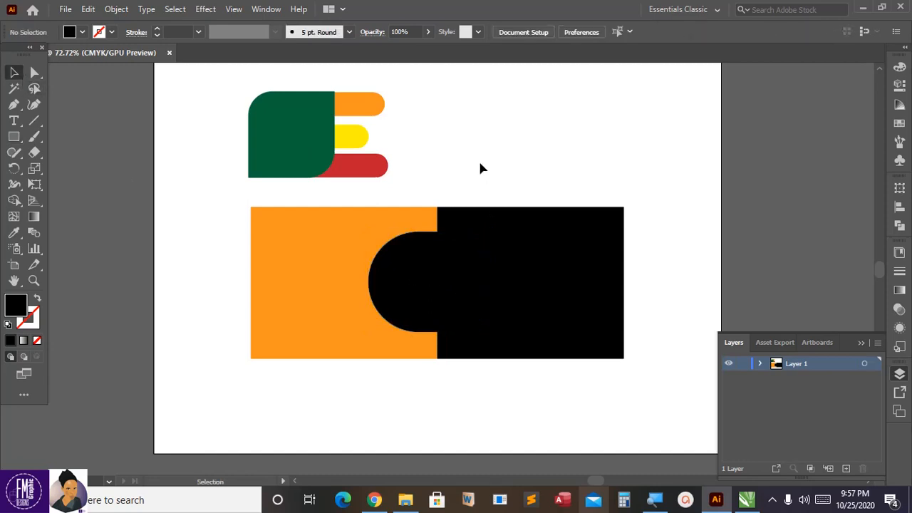
Step: Nudge the rounded black shape slightly up and to the right so it sits roughly centered over the orange-black seam
scroll(480, 167, "down", 1)
left_click(423, 254)
key("Up")
key("Up")
key("Up")
key("Up")
key("Up")
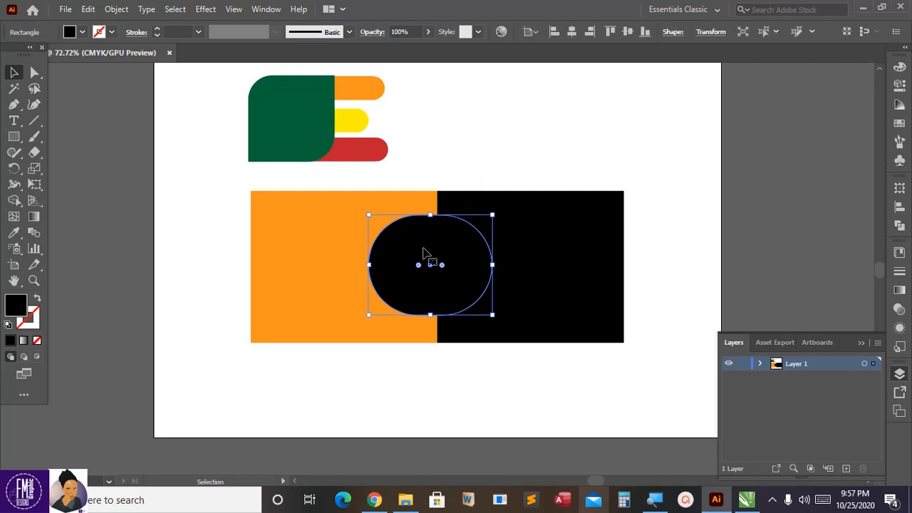
key("Right")
key("Right")
key("Right")
key("Right")
key("Right")
key("Right")
key("Right")
key("Right")
key("Right")
key("Right")
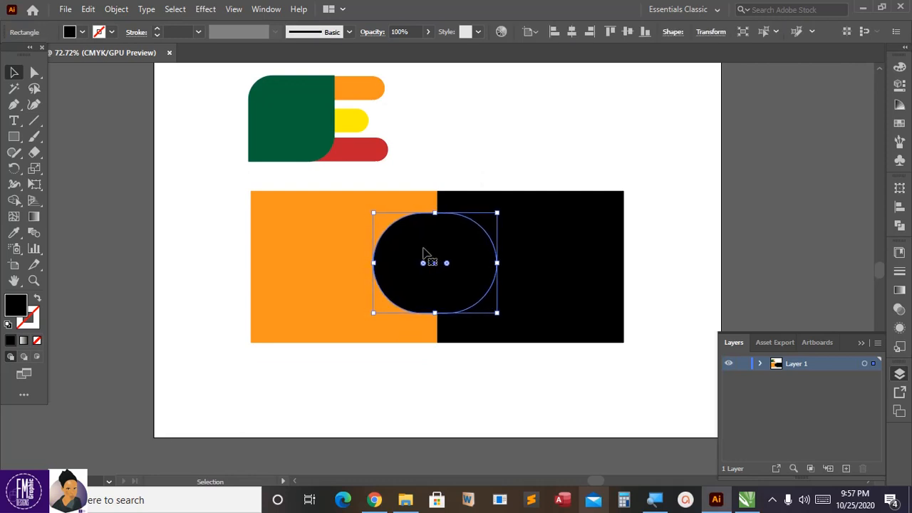
Step: Try rounding only the two right corners of the large black rectangle with the Direct Selection tool
left_click(496, 199)
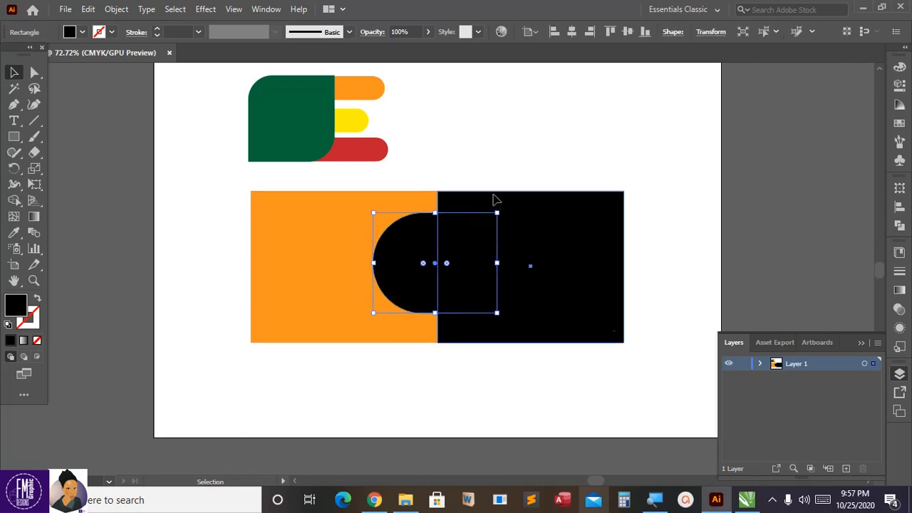
left_click(437, 183)
left_click(443, 199)
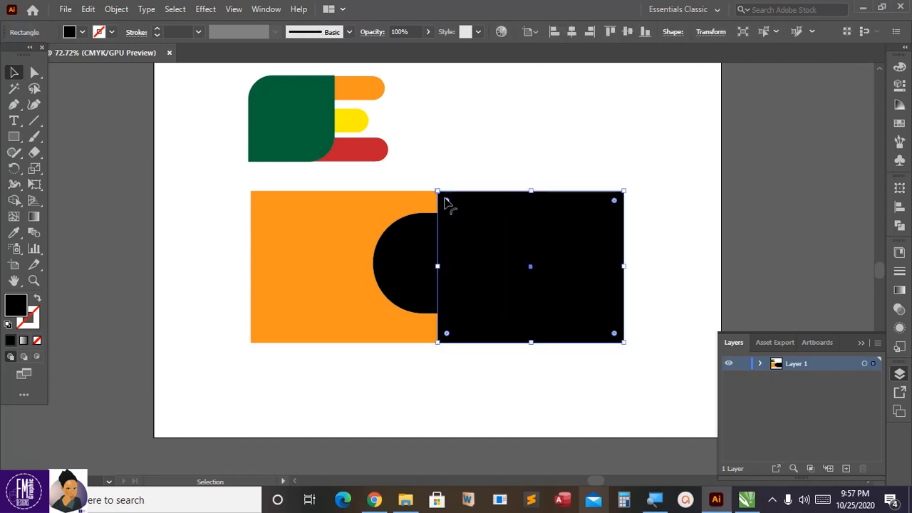
left_click(36, 74)
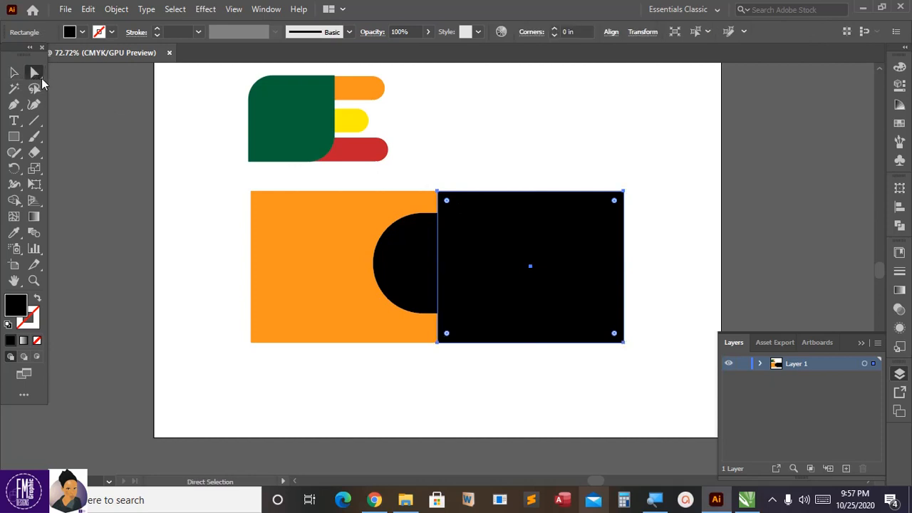
left_click(41, 79)
left_click_drag(460, 217, 461, 220)
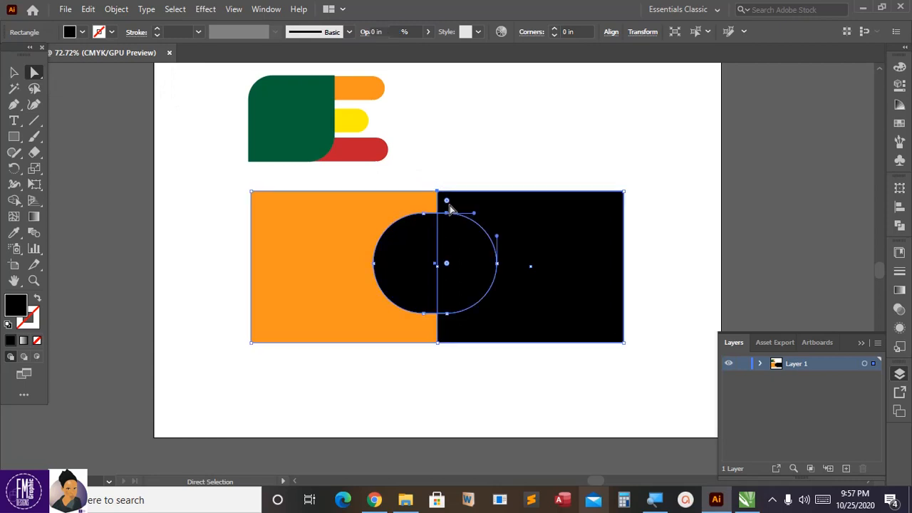
left_click(464, 181)
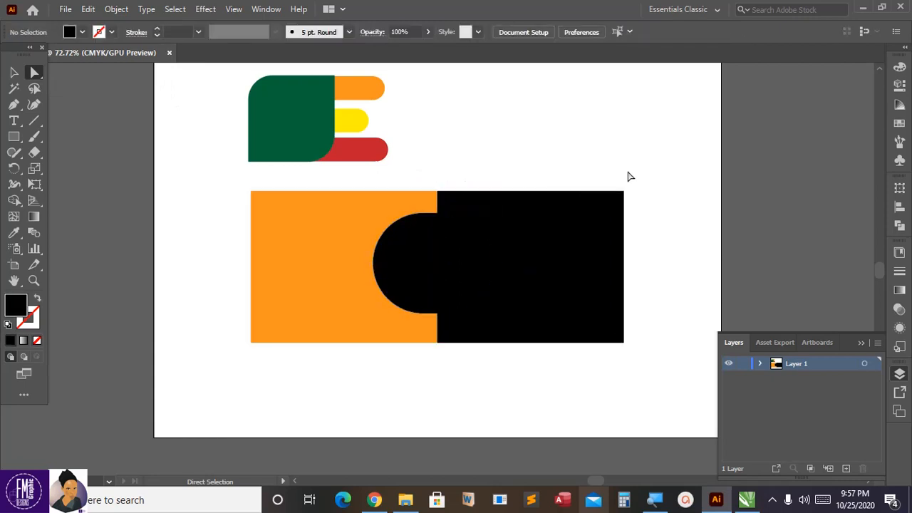
left_click_drag(631, 233, 582, 245)
left_click(600, 170)
left_click_drag(656, 320, 584, 379)
left_click_drag(615, 337, 591, 317)
left_click(651, 291)
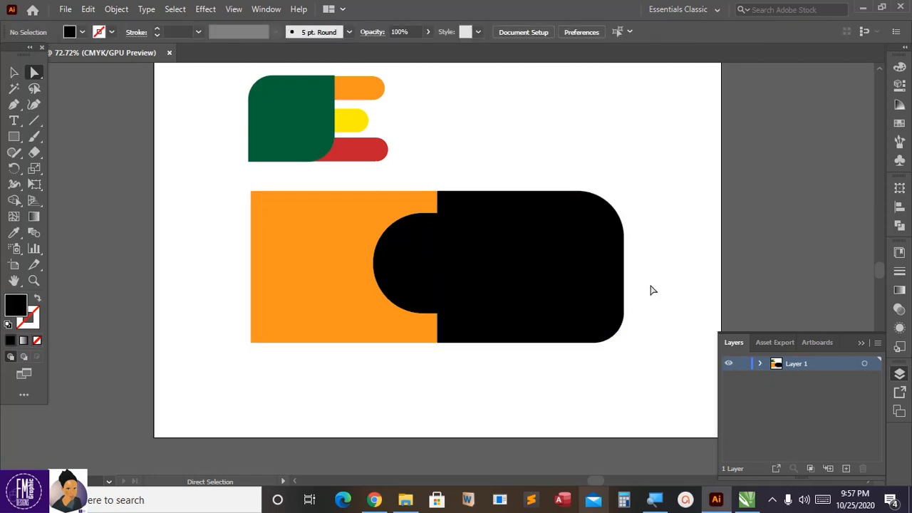
Step: Undo the corner rounding on the large black rectangle and clear the selection
key("ctrl+z")
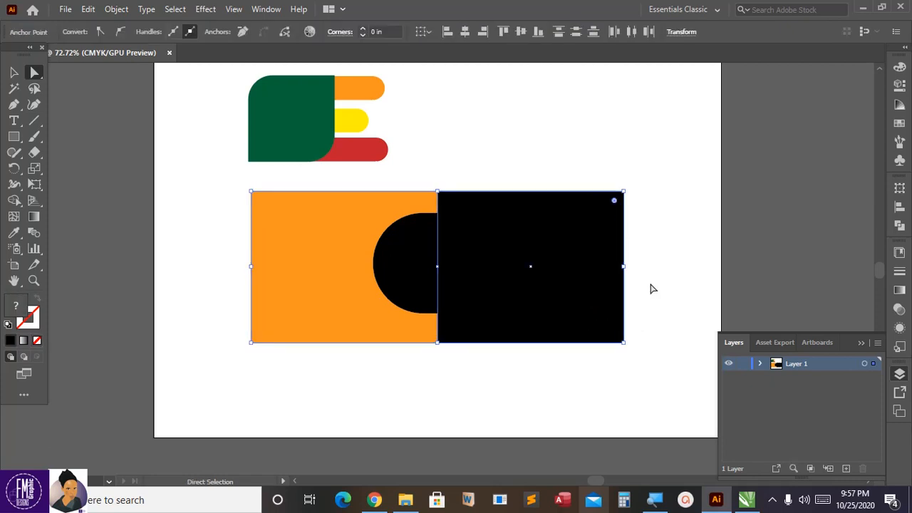
left_click(650, 287)
scroll(470, 297, "down", 2)
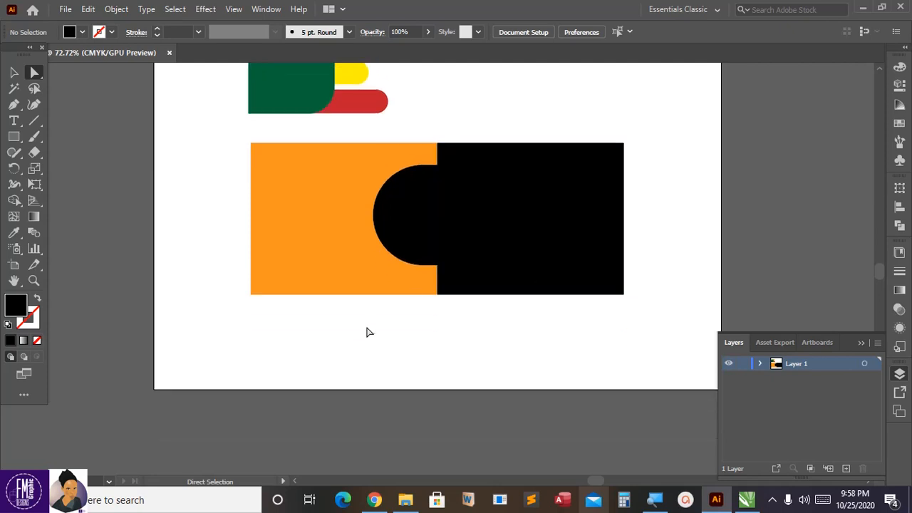
Step: Copy the rounded black shape and paste the copy in place
left_click(413, 258)
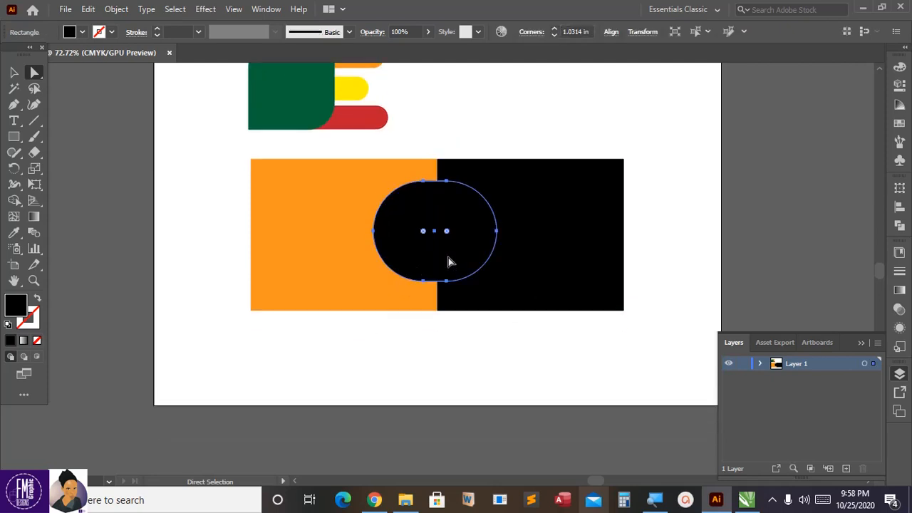
left_click(88, 8)
left_click(109, 74)
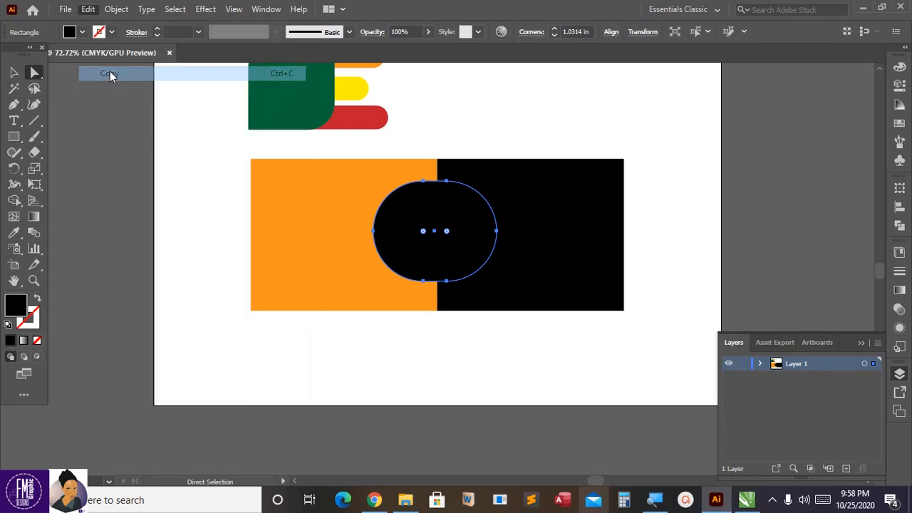
left_click(89, 9)
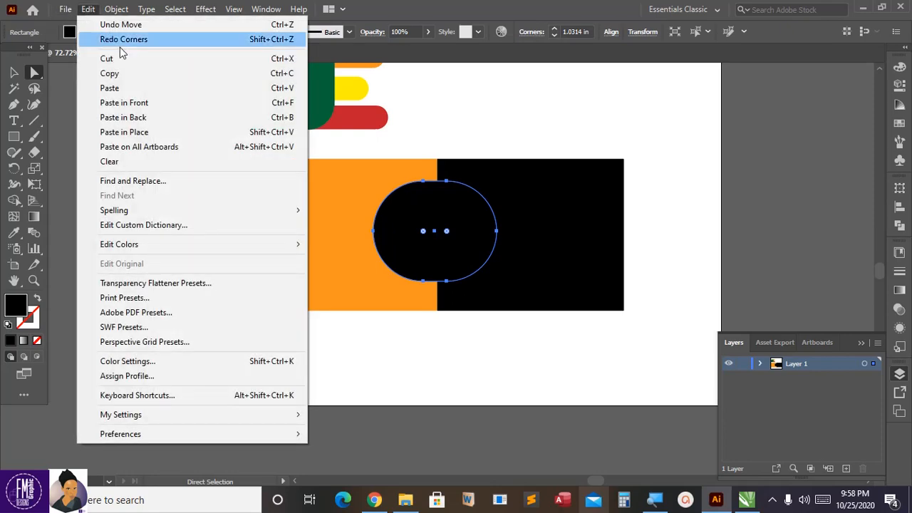
left_click(125, 132)
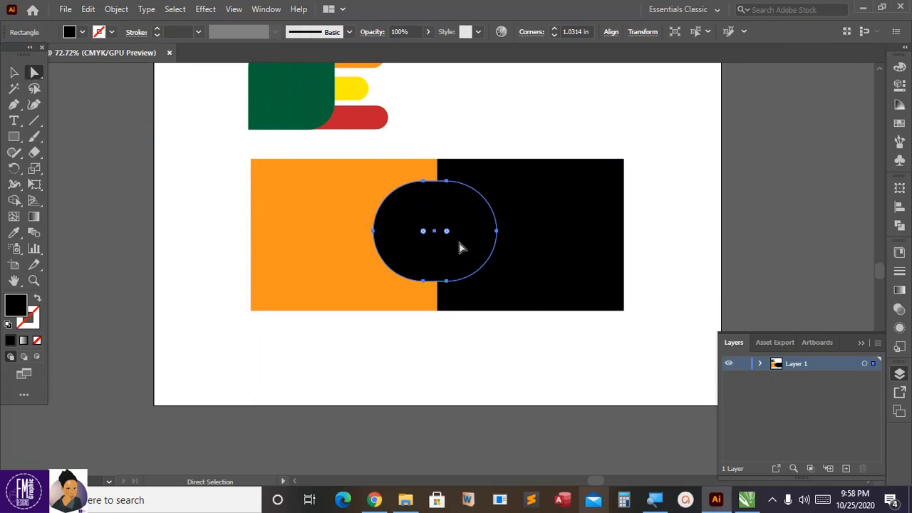
Step: Fill the pasted rounded copy with an orange-red swatch, keeping its original size
left_click(14, 72)
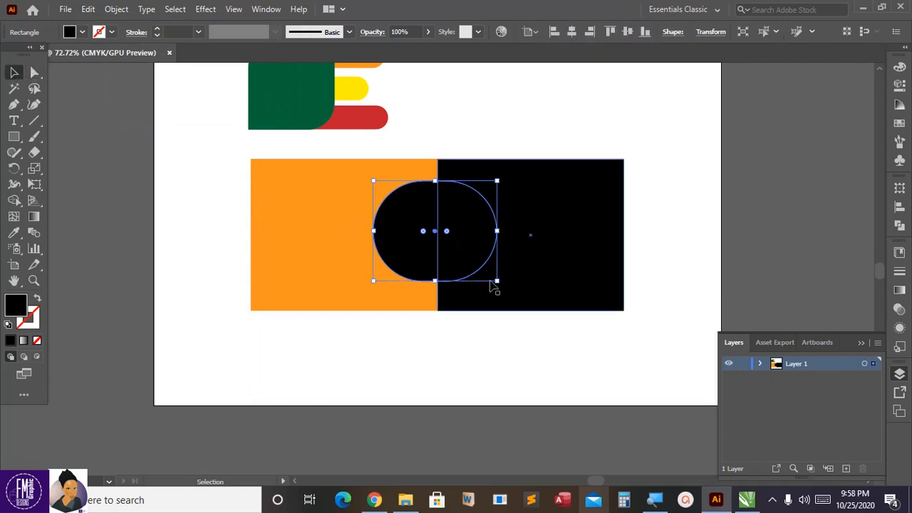
left_click_drag(496, 283, 520, 309)
key("ctrl+z")
left_click(83, 32)
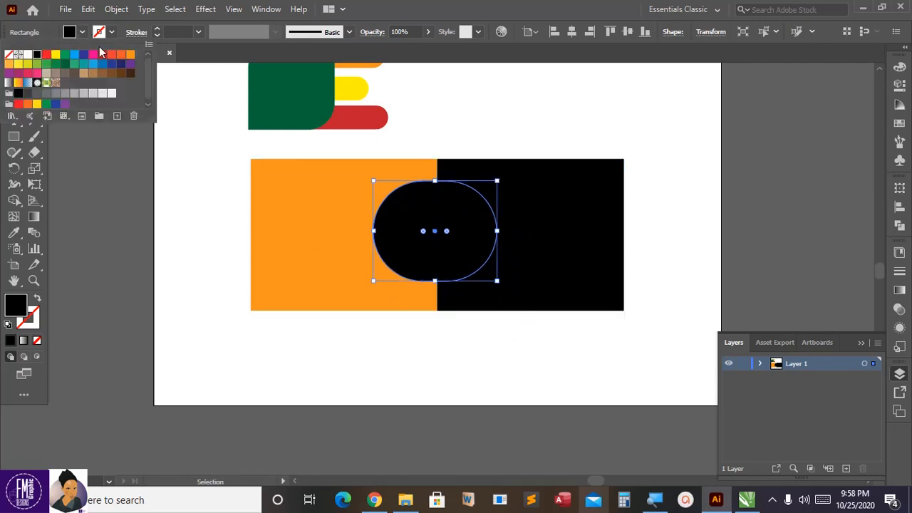
left_click(119, 56)
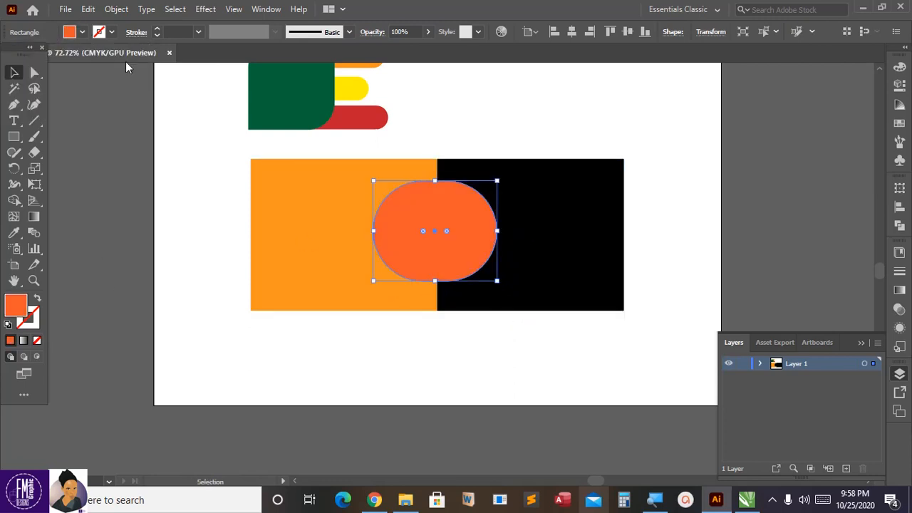
Step: Narrow the orange-red rounded copy slightly from its right side, keeping its height
left_click(456, 362)
left_click(448, 245)
left_click_drag(406, 199, 494, 184)
key("ctrl+z")
left_click_drag(497, 282, 485, 277)
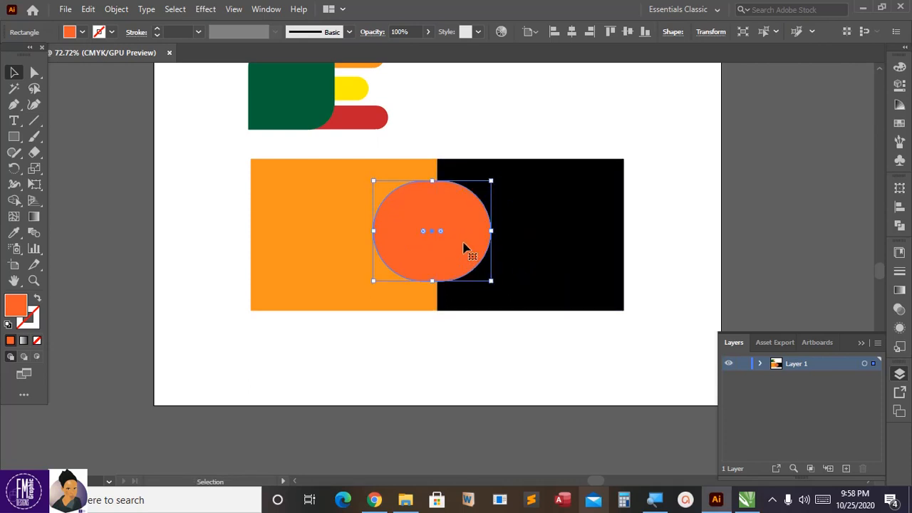
Step: Nudge the orange-red copy slightly right so a thin black crescent shows along the left edge of the shape beneath
key("Right")
key("Right")
key("Right")
key("Right")
key("Right")
key("Right")
key("Right")
key("Right")
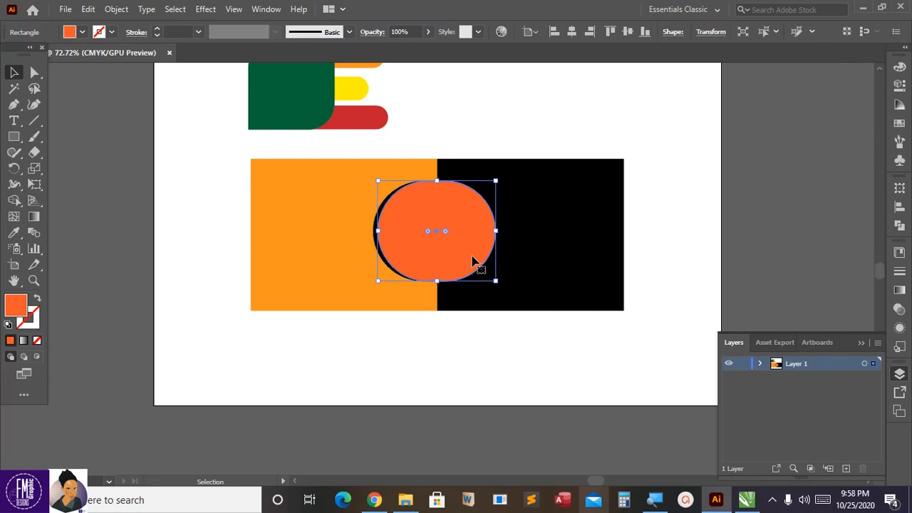
key("Left")
key("Left")
key("Left")
key("Left")
left_click(678, 158)
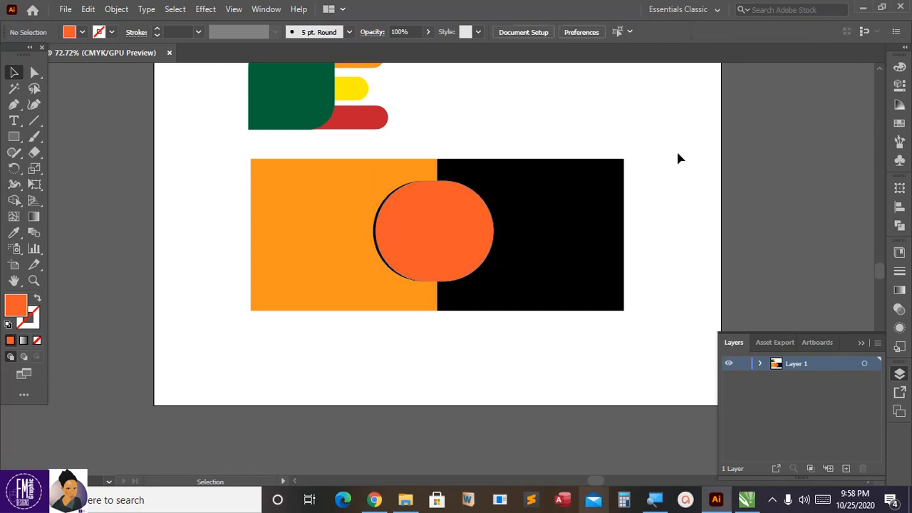
left_click(469, 252)
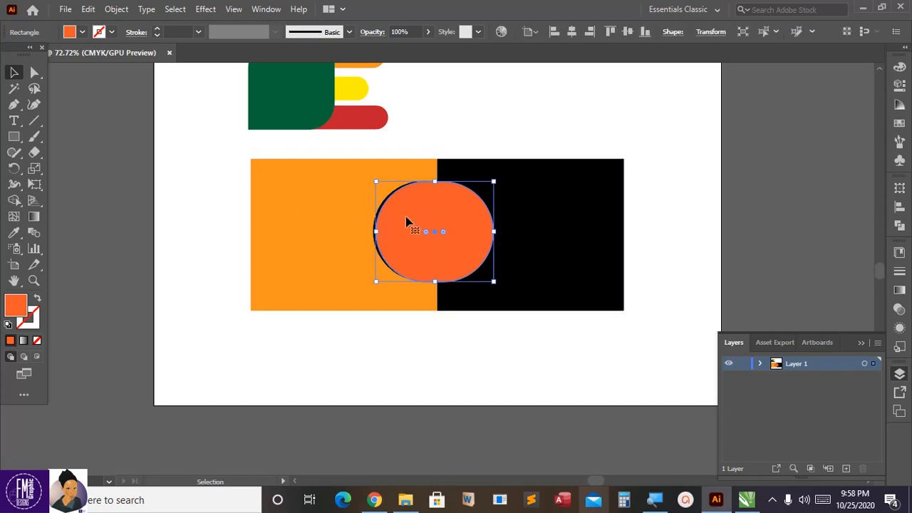
double_click(22, 308)
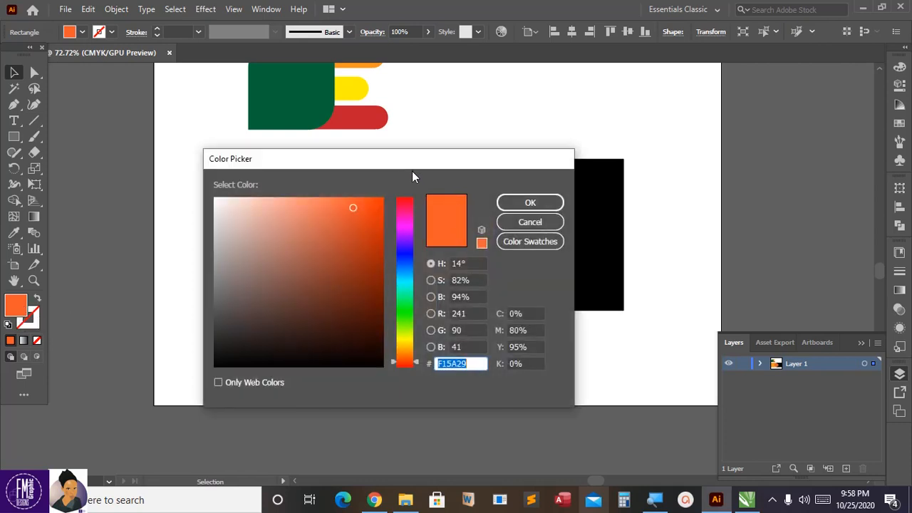
left_click_drag(414, 162, 609, 155)
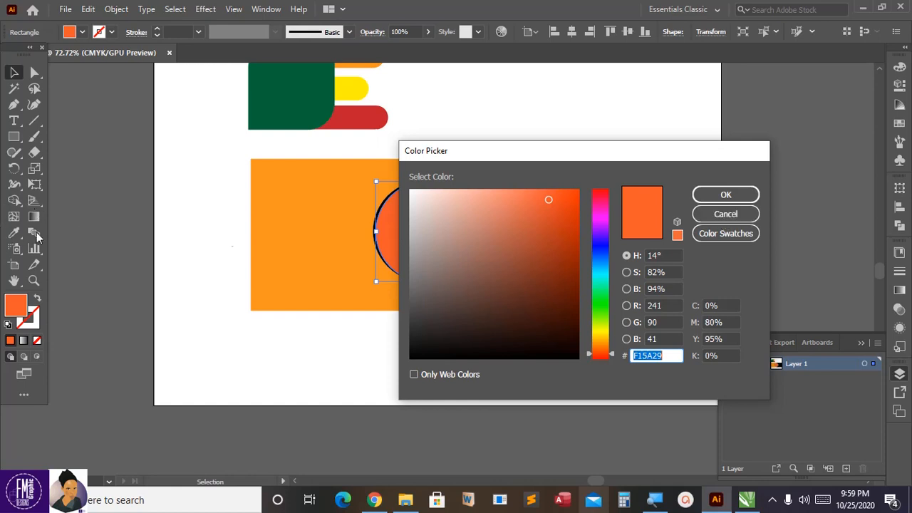
left_click(720, 218)
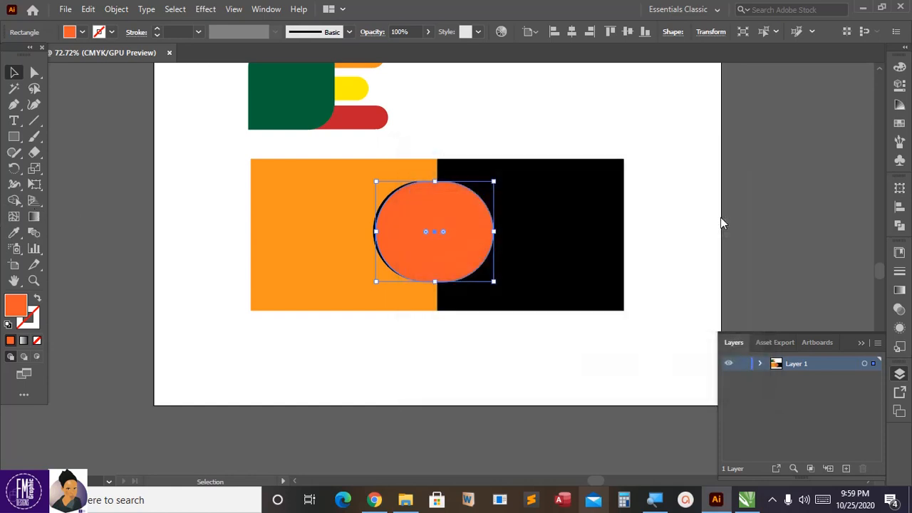
Step: Recolor the rounded copy with the Eyedropper tool to match the large orange rectangle, and deselect it
left_click(17, 237)
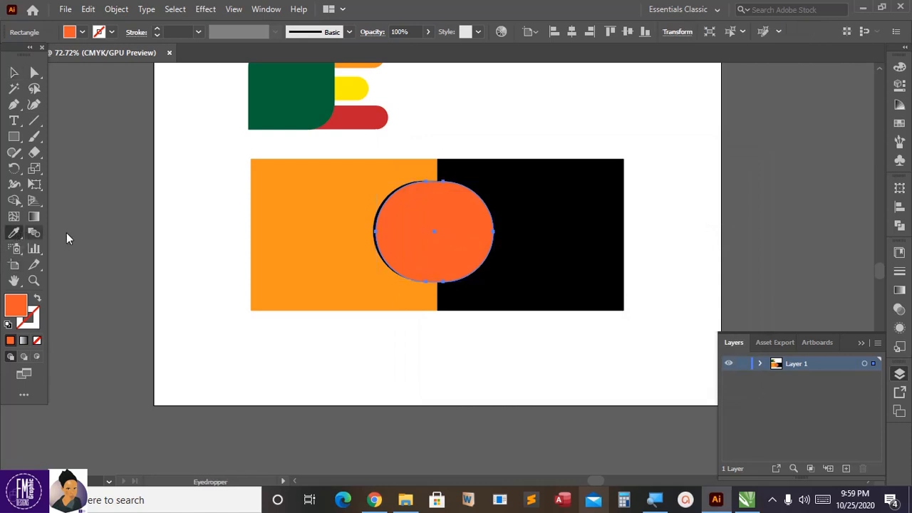
left_click(329, 218)
left_click(14, 72)
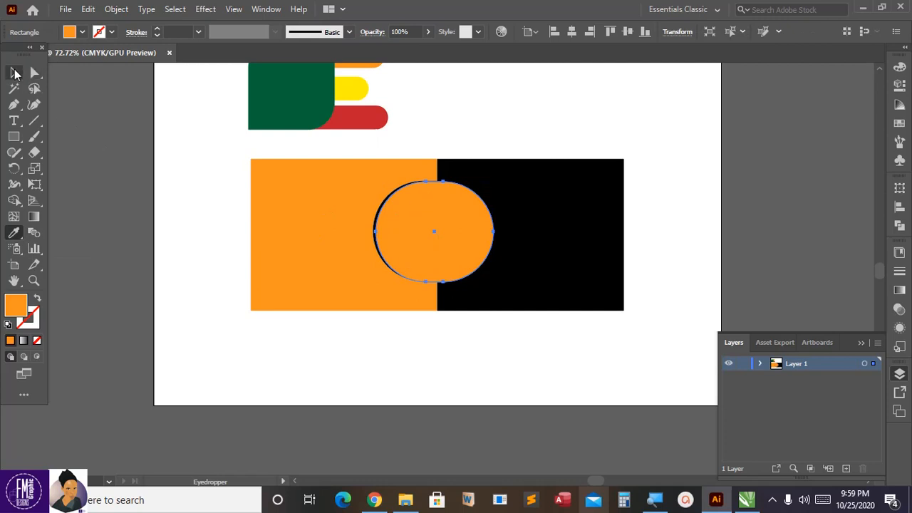
left_click(235, 219)
left_click(436, 260)
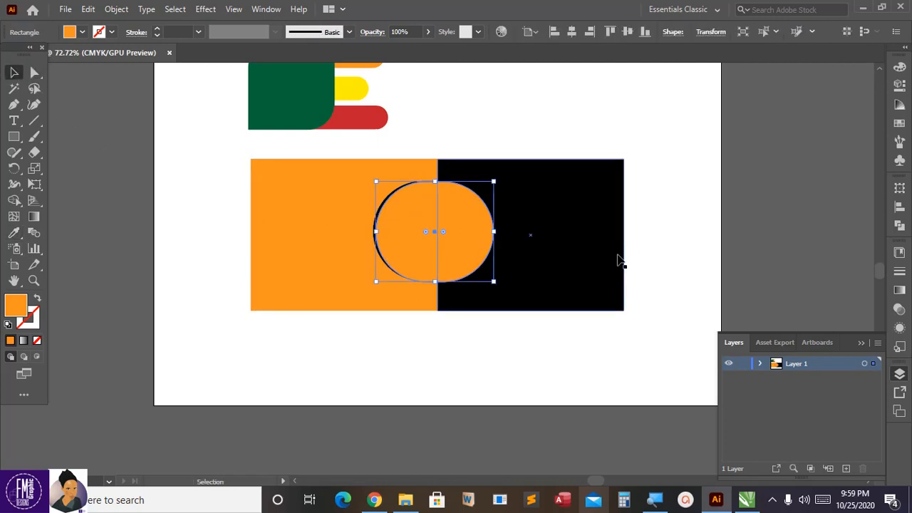
left_click(653, 248)
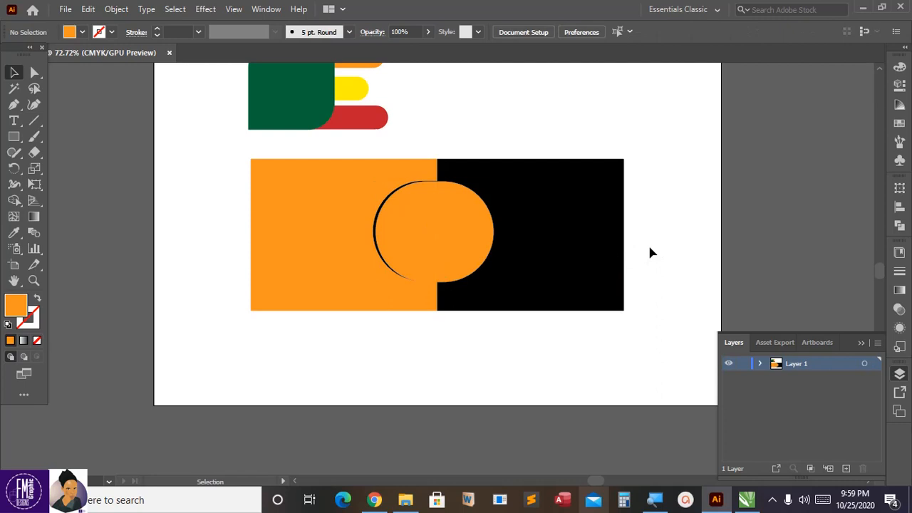